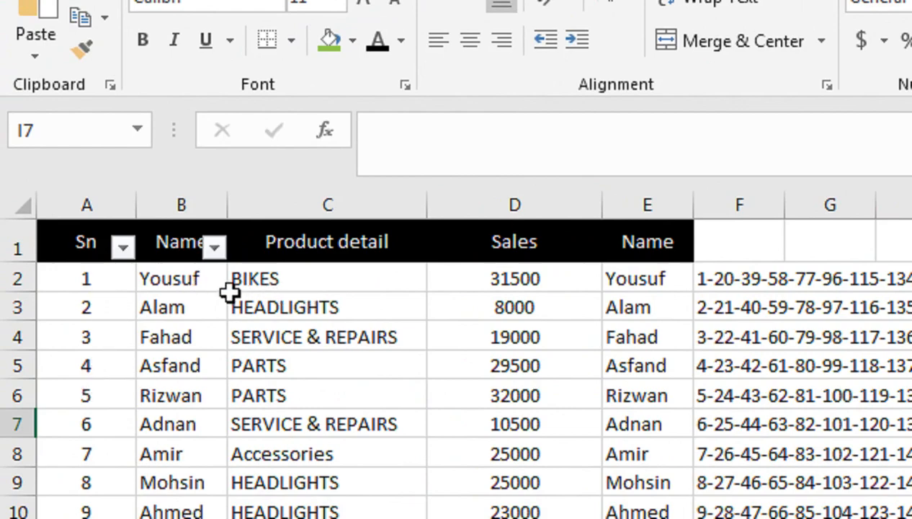
# - Review the Name, Product detail and Sales columns of the data on Sheet1
pyautogui.click(195, 283)
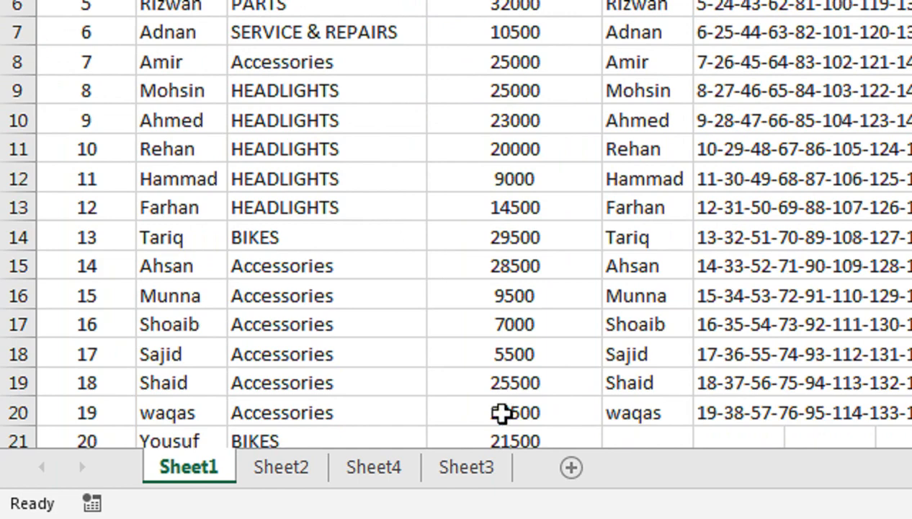
pyautogui.moveTo(393, 407); pyautogui.dragTo(392, 435)
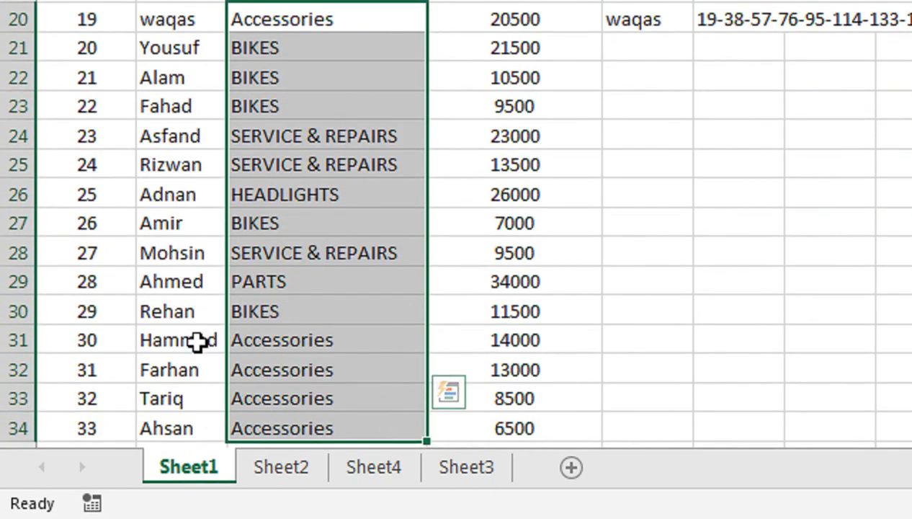
pyautogui.moveTo(195, 313); pyautogui.dragTo(215, 395)
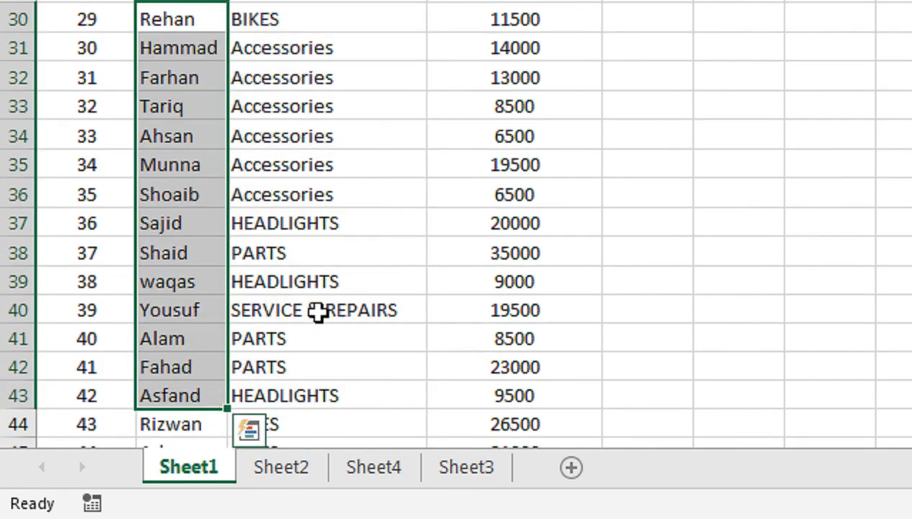
pyautogui.click(502, 309)
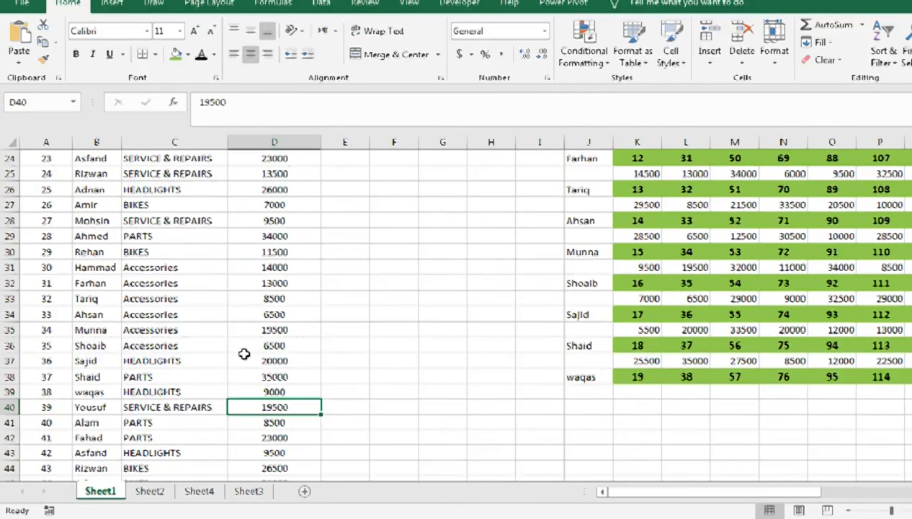
pyautogui.moveTo(469, 222); pyautogui.dragTo(229, 111)
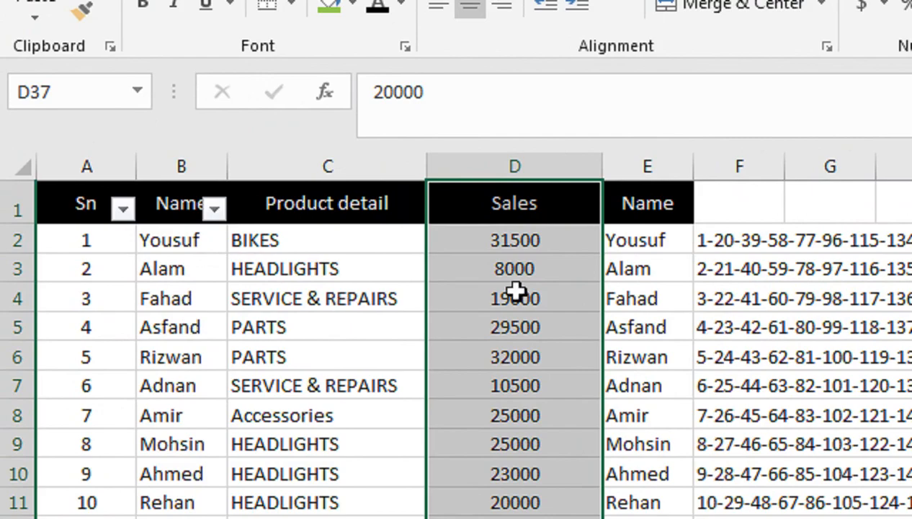
pyautogui.click(511, 298)
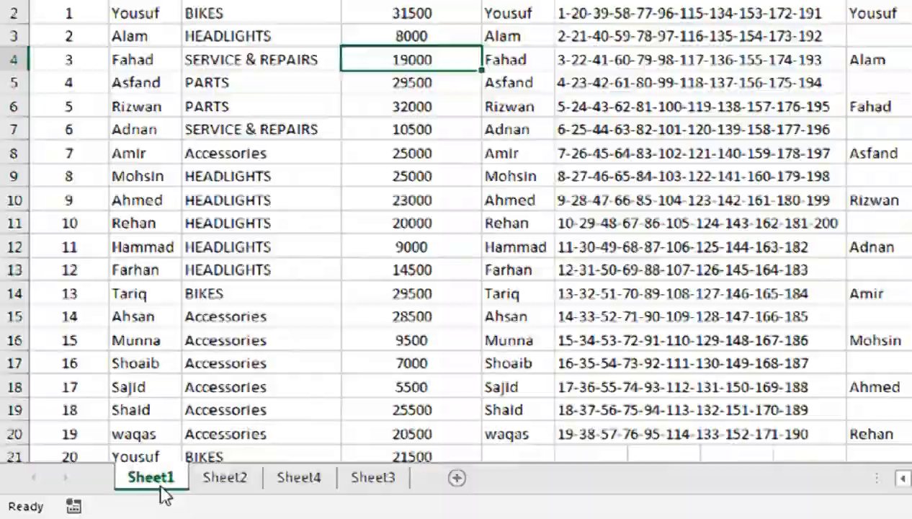
# - Create a copy of Sheet1 in the same workbook, placed before Sheet1
pyautogui.rightClick(108, 491)
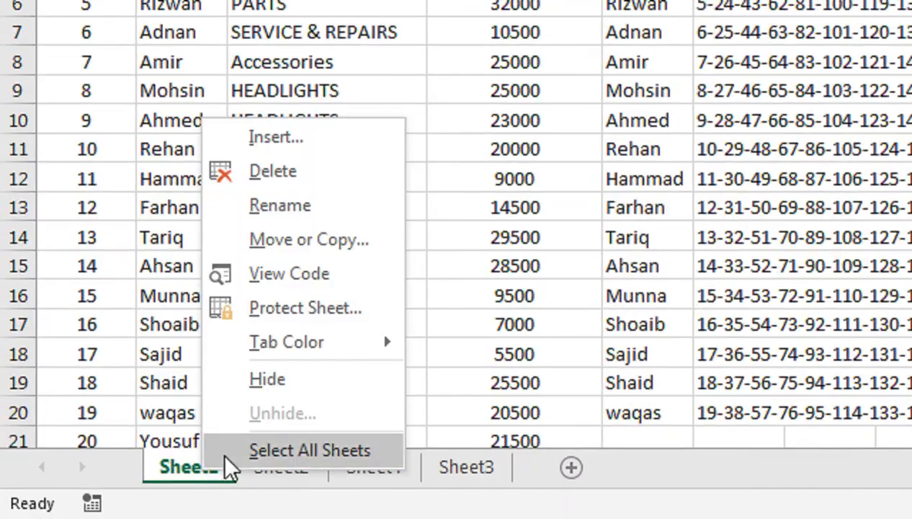
pyautogui.click(347, 240)
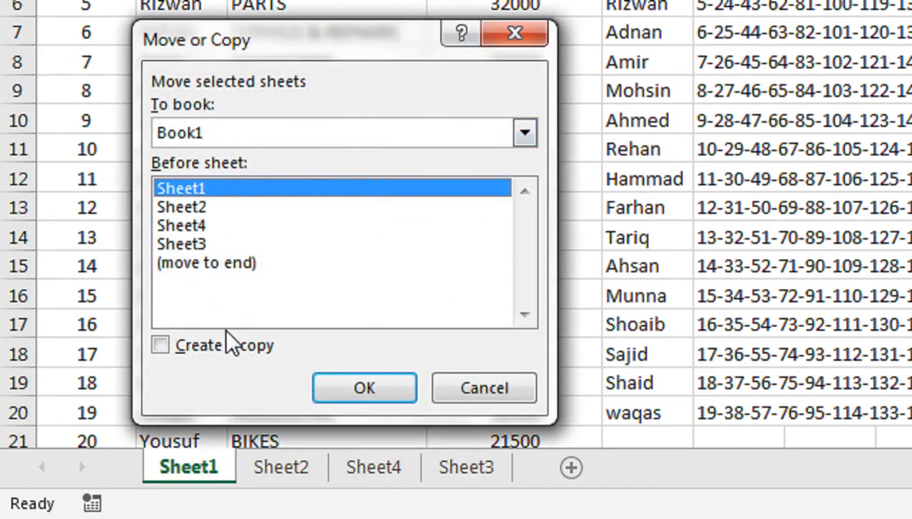
pyautogui.click(248, 347)
pyautogui.click(339, 382)
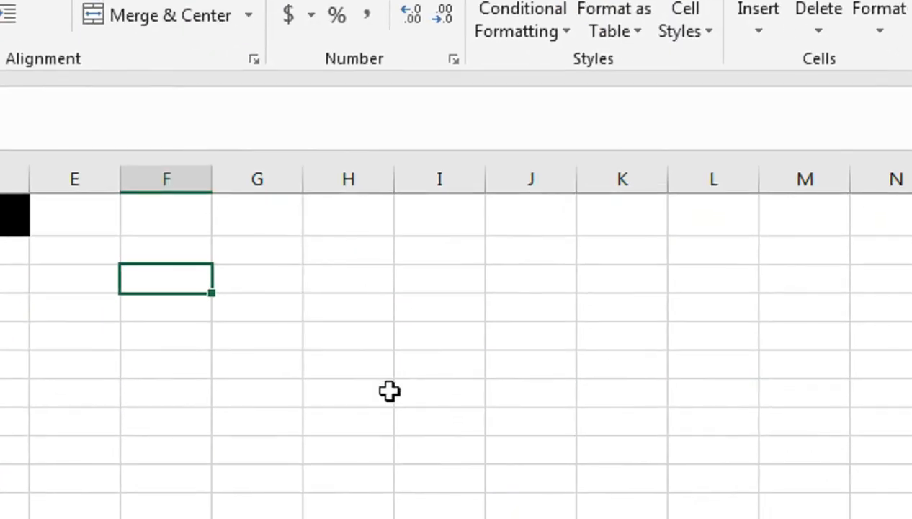
# - Copy the entire Name column with its header from B1 down and paste it into a new sheet at A1
pyautogui.click(162, 196)
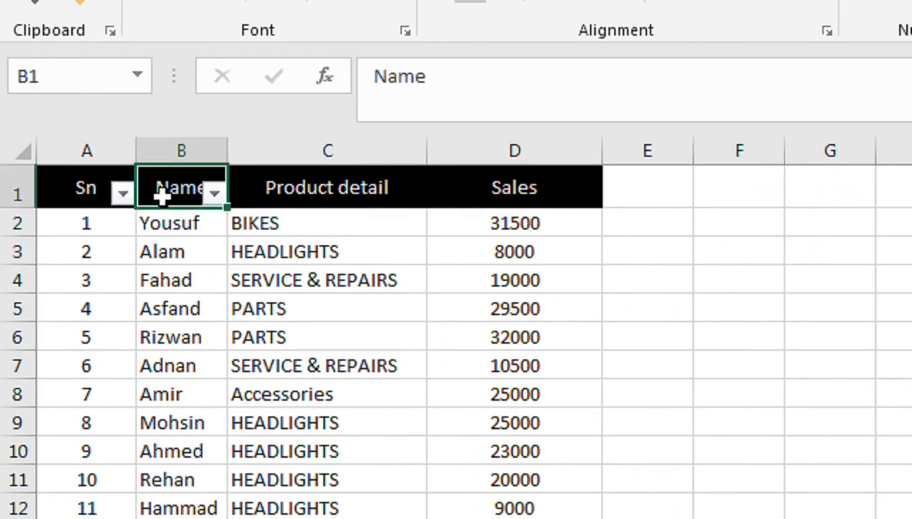
pyautogui.hotkey('ctrl', 'shift', 'Down')
pyautogui.hotkey('ctrl', 'c')
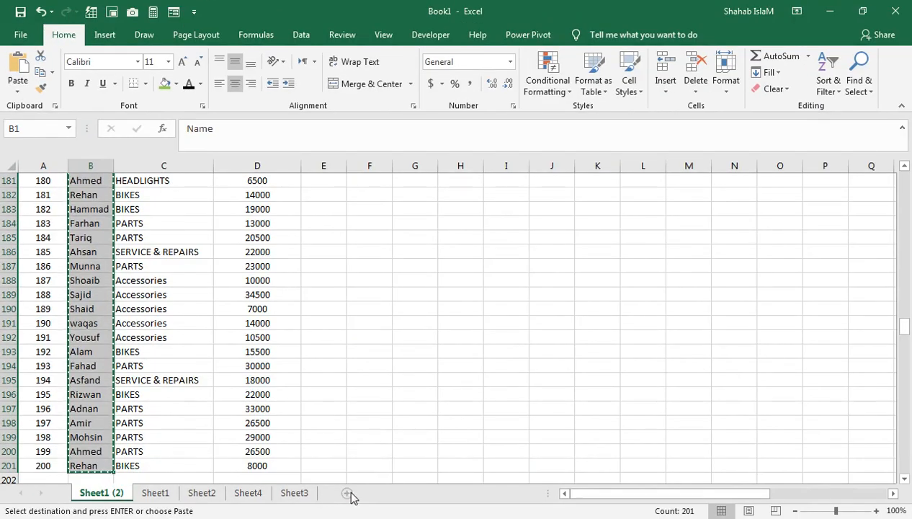
pyautogui.click(348, 494)
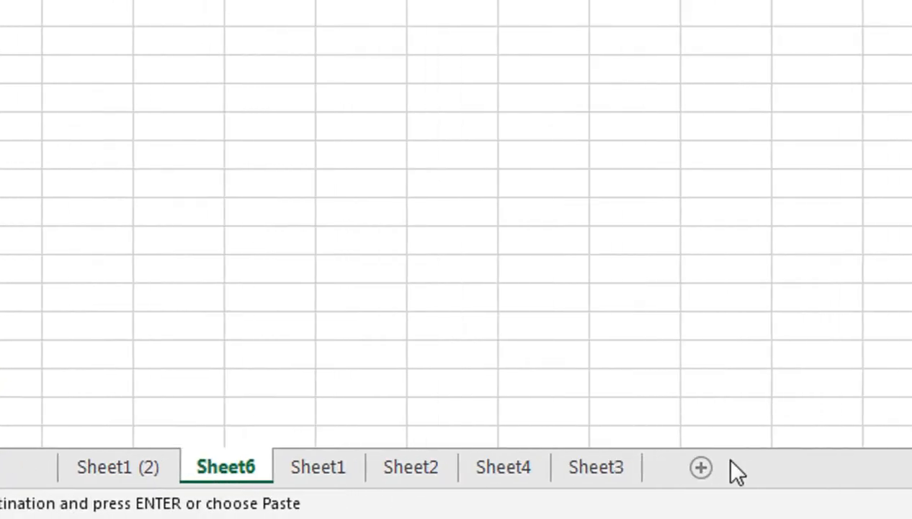
pyautogui.hotkey('ctrl', 'v')
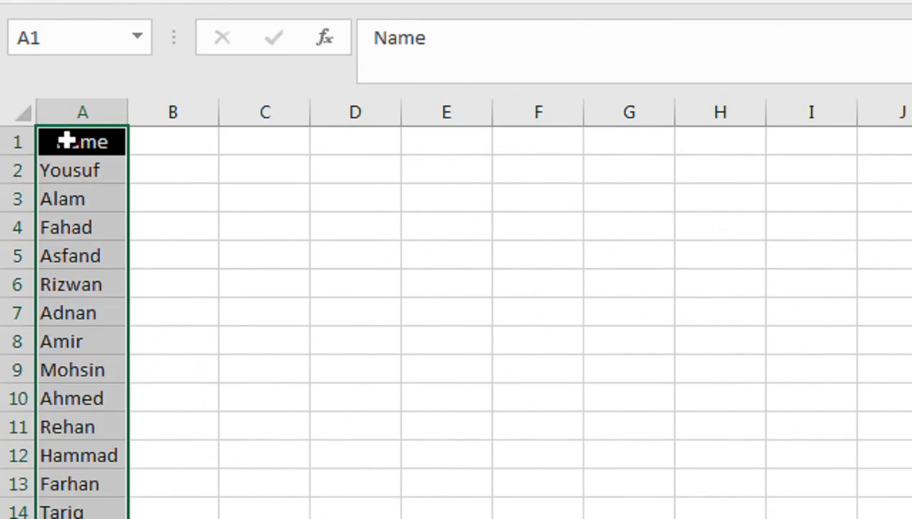
# - Remove the duplicates from the pasted Name list, treating the first row as a header
pyautogui.click(67, 140)
pyautogui.click(628, 36)
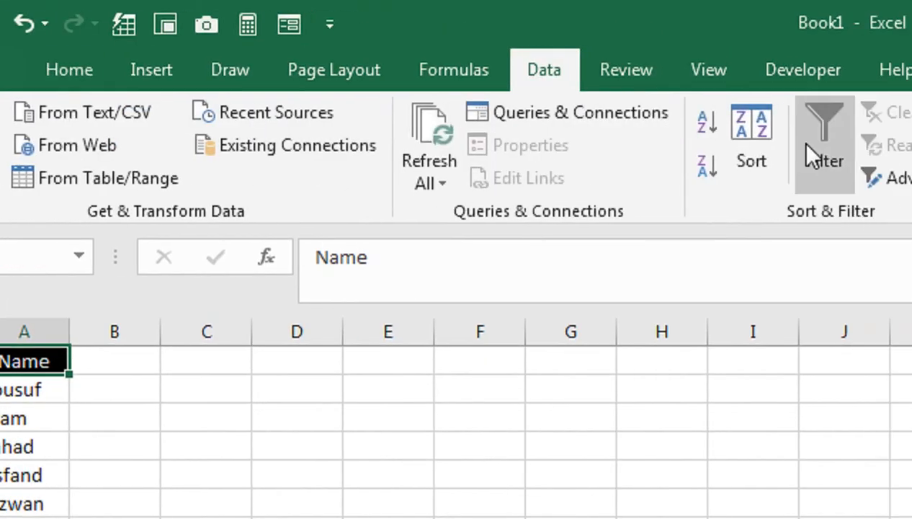
pyautogui.click(698, 144)
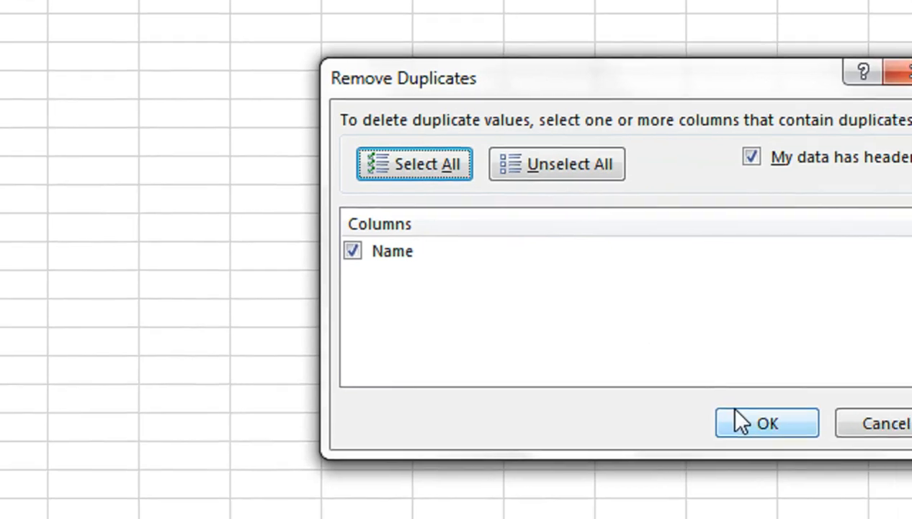
pyautogui.click(865, 490)
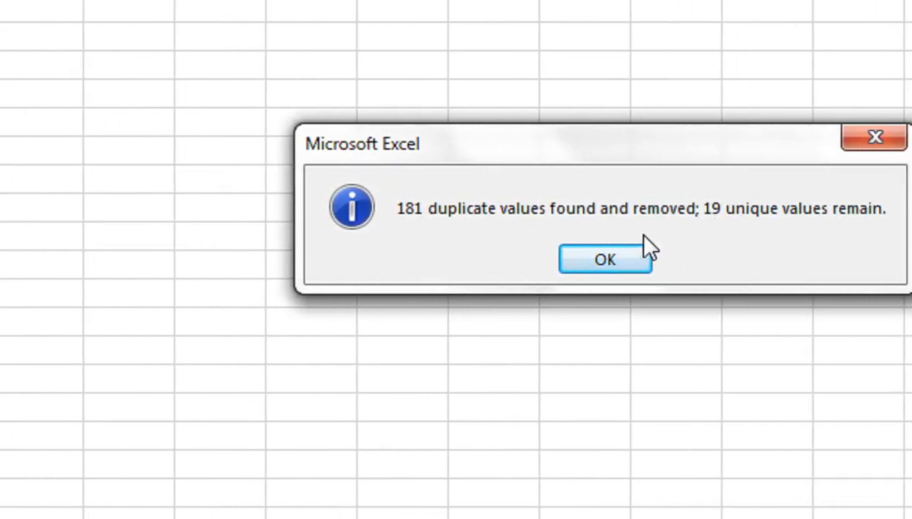
pyautogui.click(688, 259)
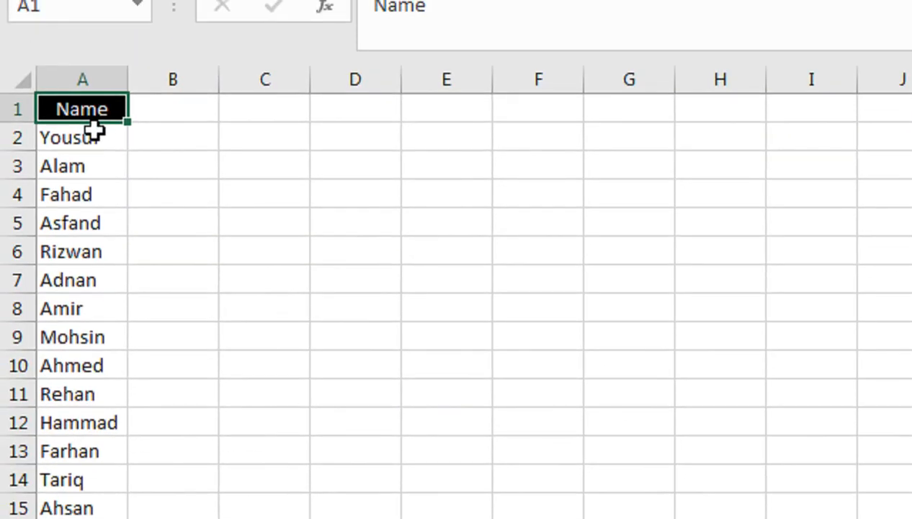
# - Copy the unique Name list with its header and paste it at F1 on Sheet1 (2)
pyautogui.hotkey('ctrl', 'shift', 'Down')
pyautogui.hotkey('ctrl', 'c')
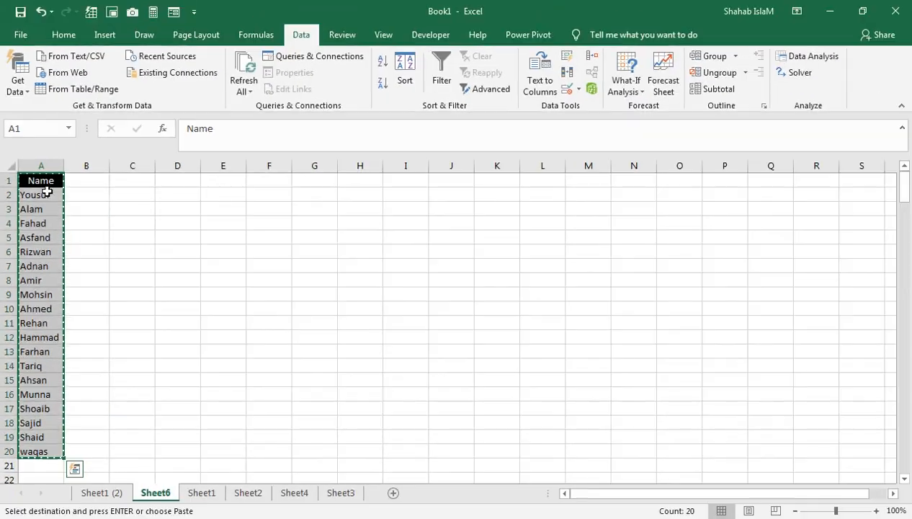
pyautogui.hotkey('ctrl', 'pageup')
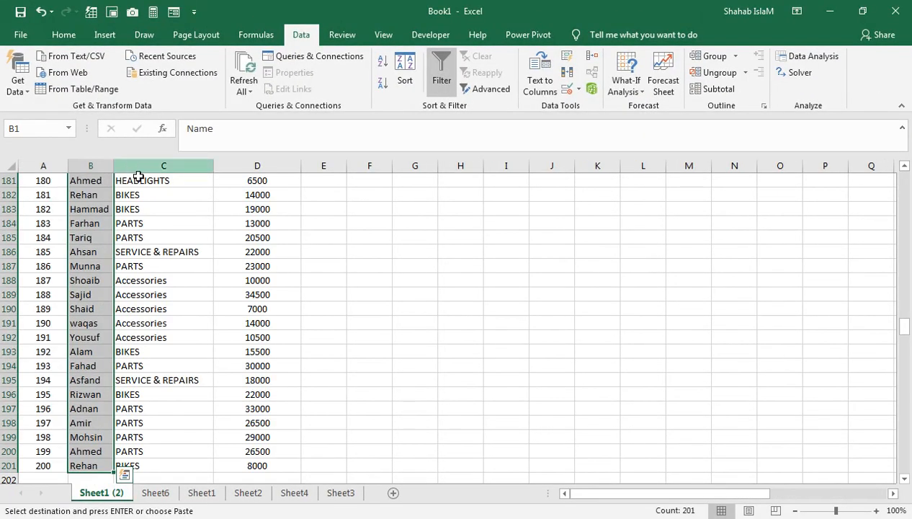
pyautogui.click(160, 193)
pyautogui.hotkey('ctrl', 'Up')
pyautogui.press('Right')
pyautogui.press('Right')
pyautogui.press('Right')
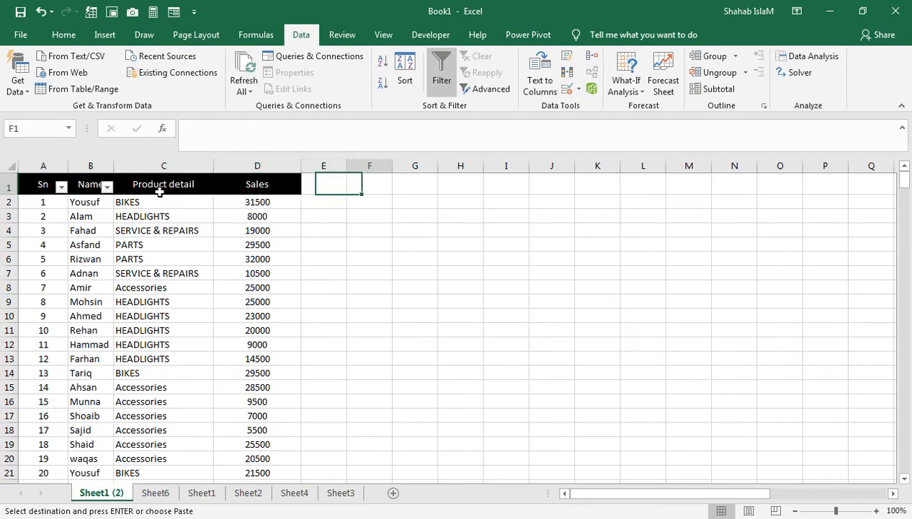
pyautogui.hotkey('ctrl', 'v')
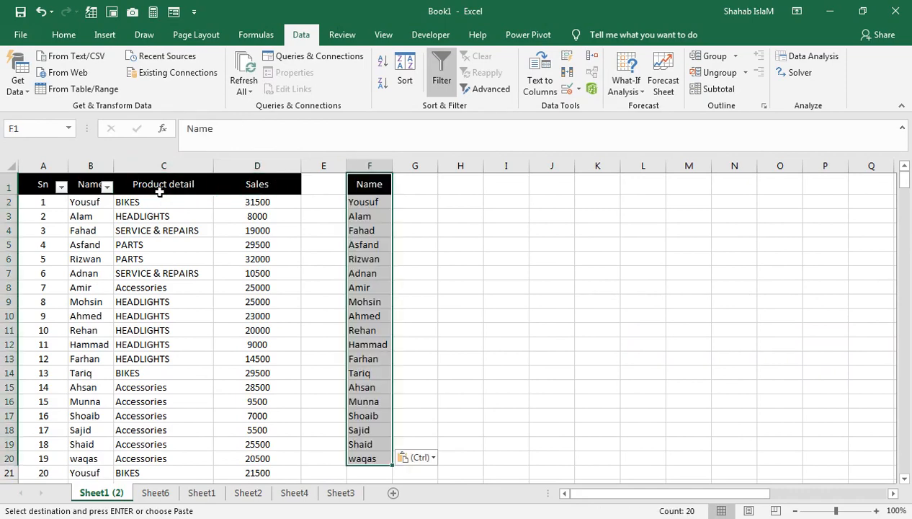
# - Begin a TEXTJOIN formula in G2 with "-" as the delimiter and TRUE to ignore empty cells
pyautogui.click(428, 206)
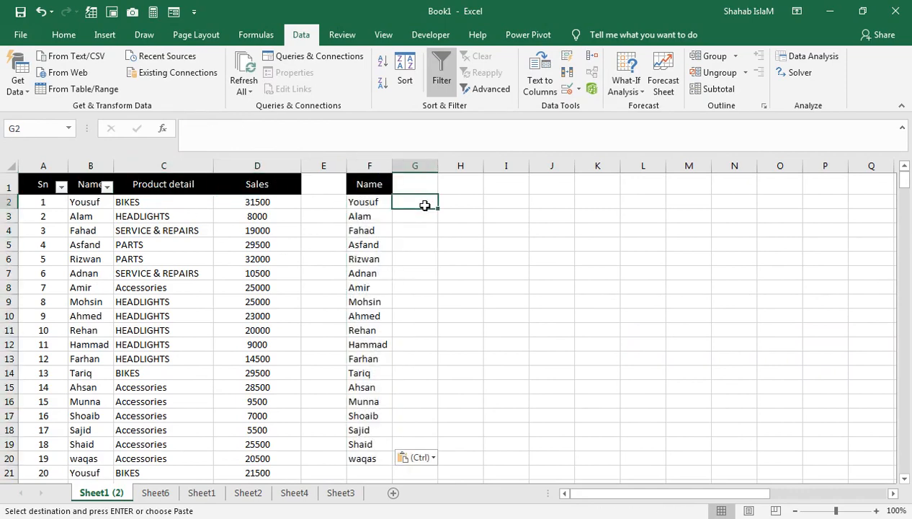
pyautogui.press('ctrl')
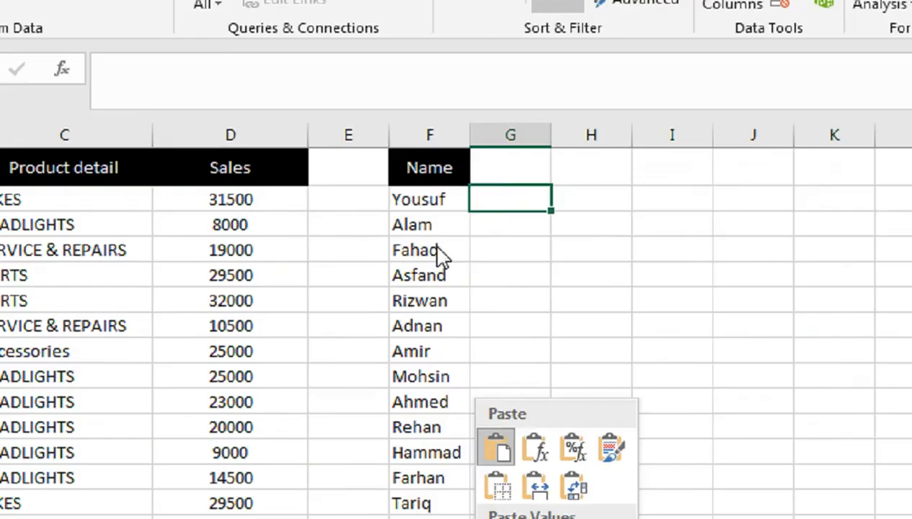
pyautogui.press('Escape')
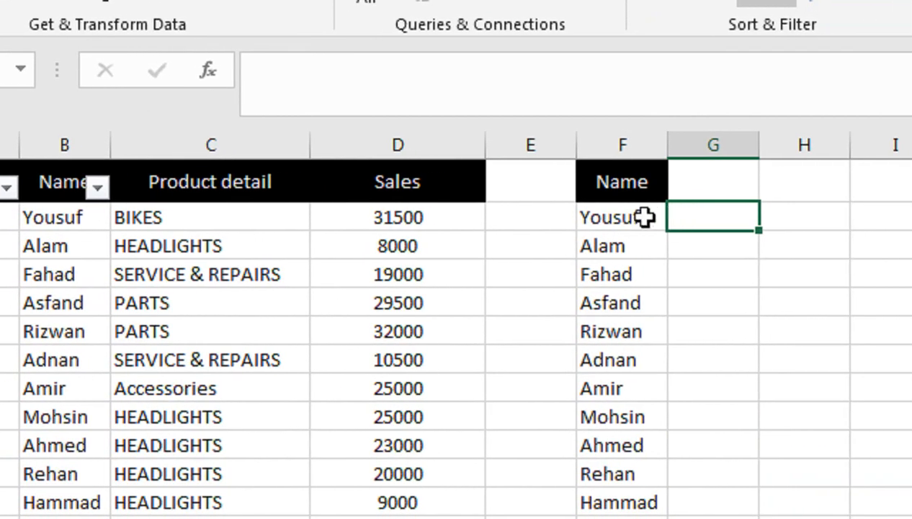
pyautogui.write('=te')
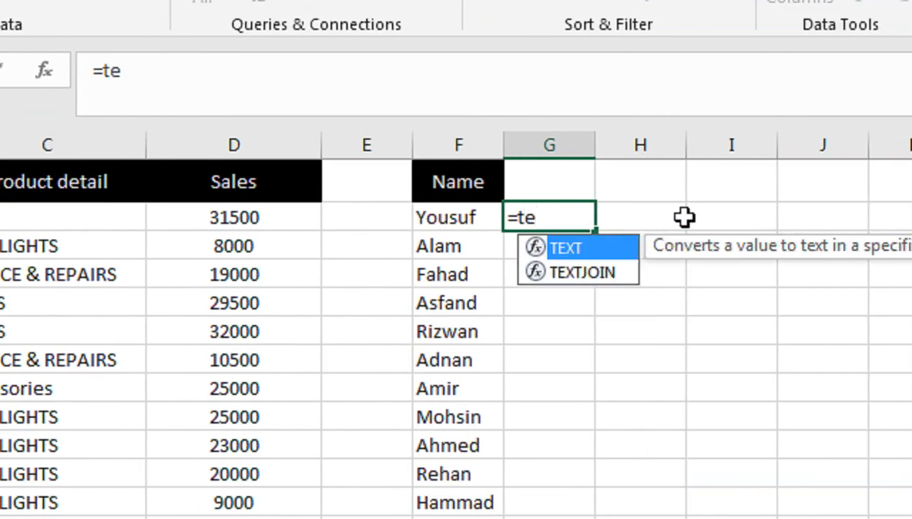
pyautogui.write('x')
pyautogui.press('Down')
pyautogui.press('Tab')
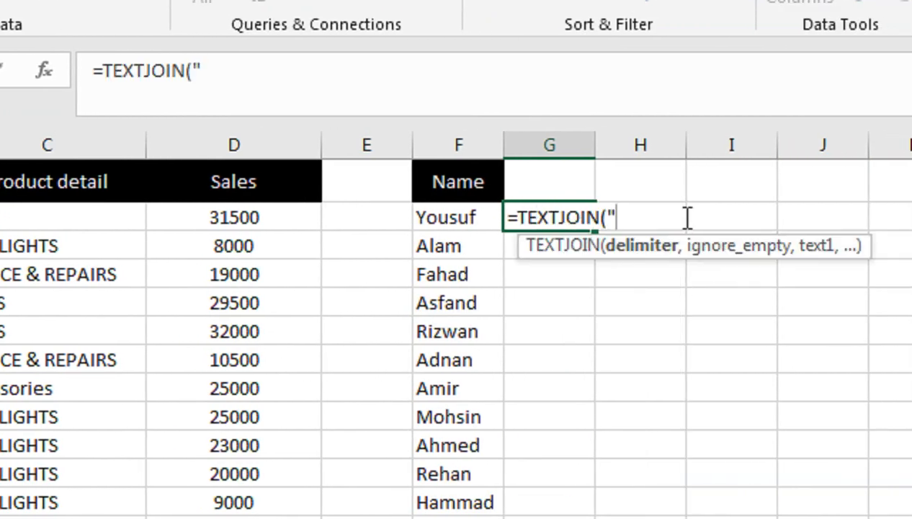
pyautogui.write('"-",')
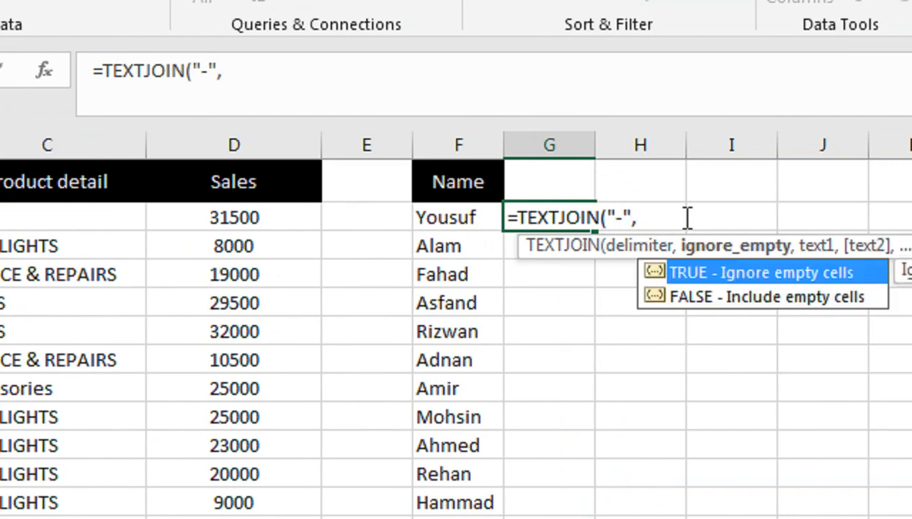
pyautogui.press('Tab')
pyautogui.write(',')
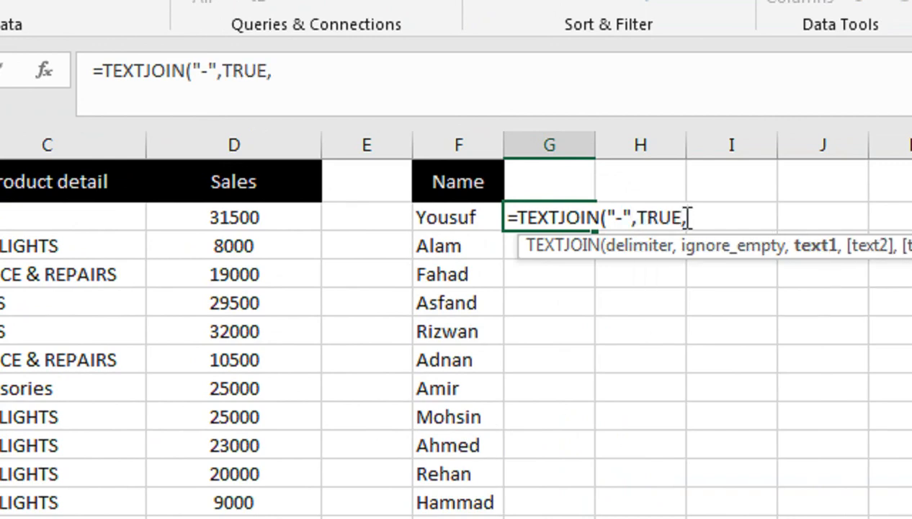
# - Nest an IF in the TEXTJOIN formula that tests the absolute name range $B$2:$B$201 against F2
pyautogui.write('if')
pyautogui.press('Tab')
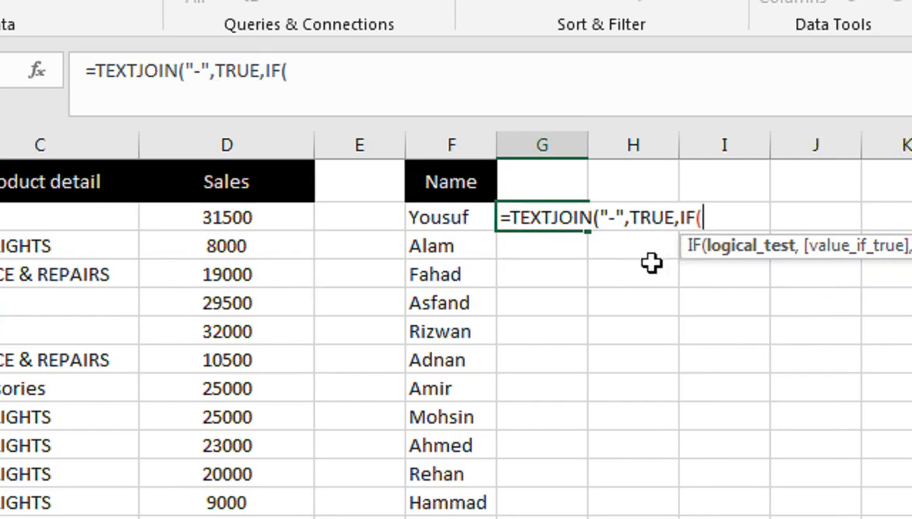
pyautogui.click(0, 215)
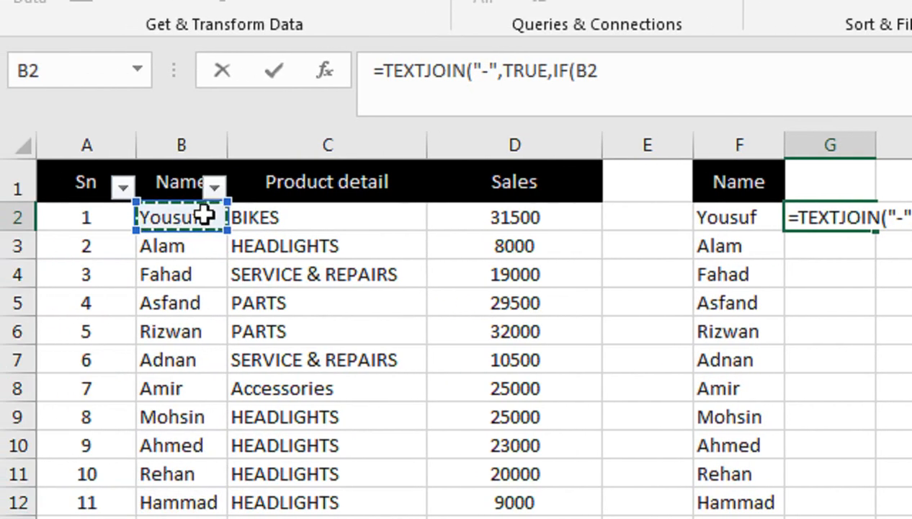
pyautogui.hotkey('ctrl', 'shift', 'Down')
pyautogui.press('F4')
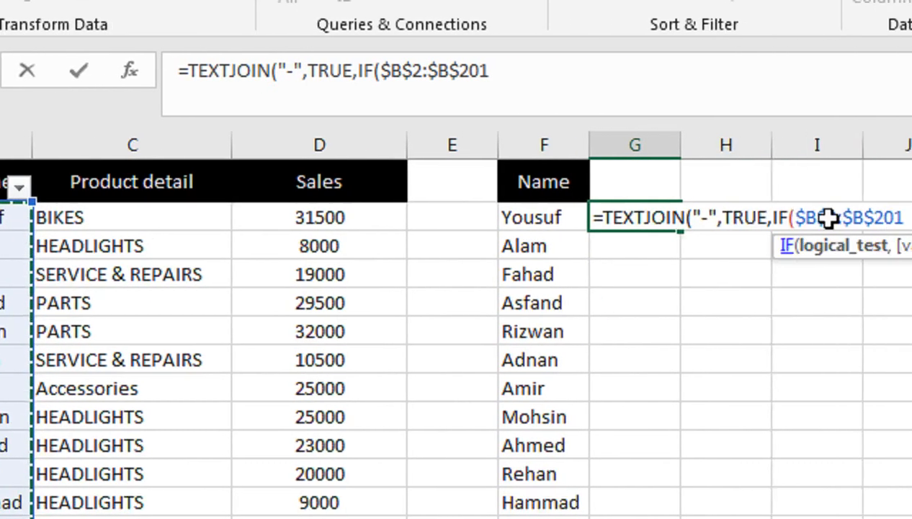
pyautogui.write('=')
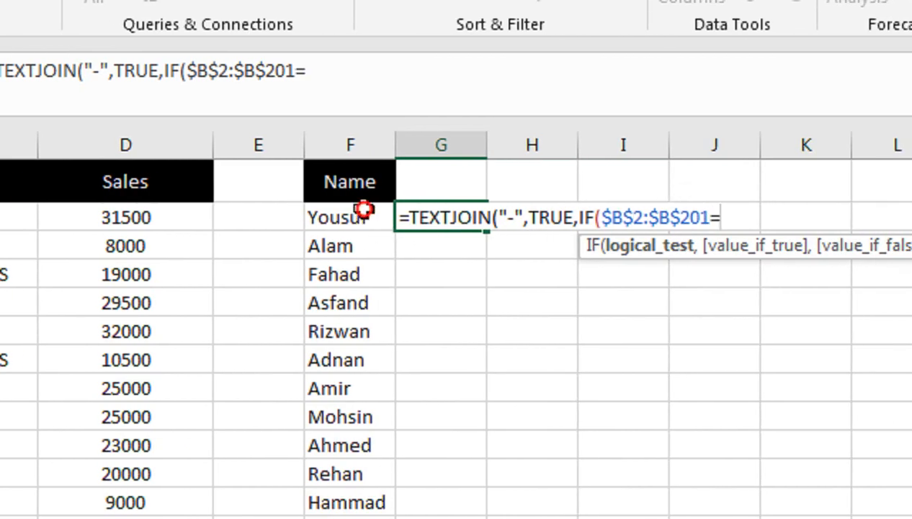
pyautogui.click(360, 214)
pyautogui.write(',')
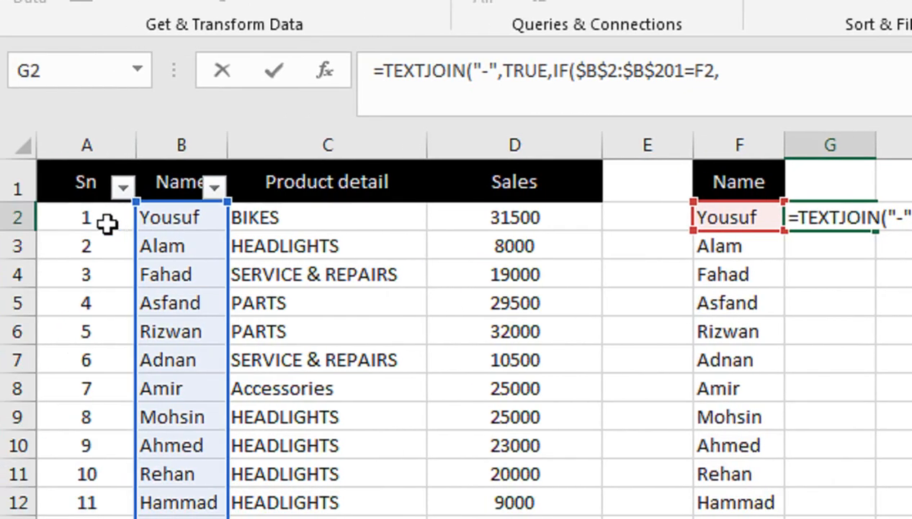
# - Set the IF function's value-if-true argument to the absolute serial number range $A$2:$A$201
pyautogui.click(107, 224)
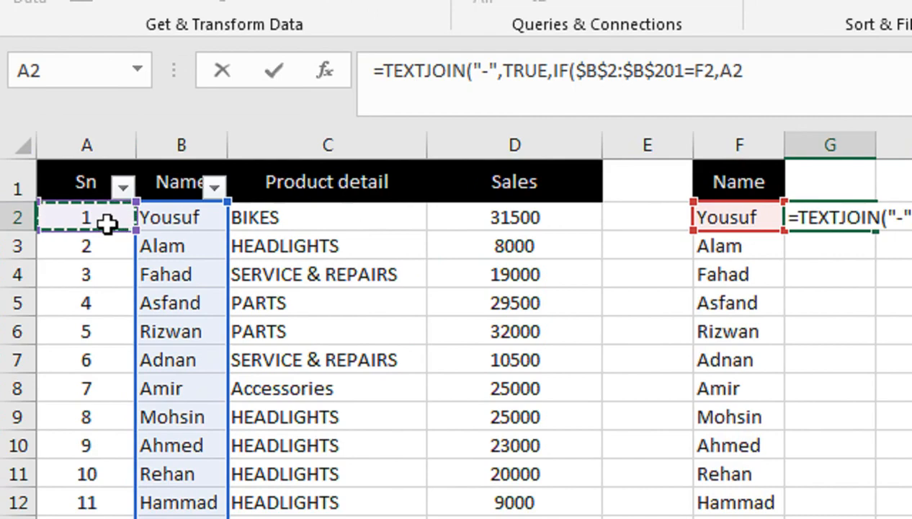
pyautogui.hotkey('ctrl', 'shift', 'Down')
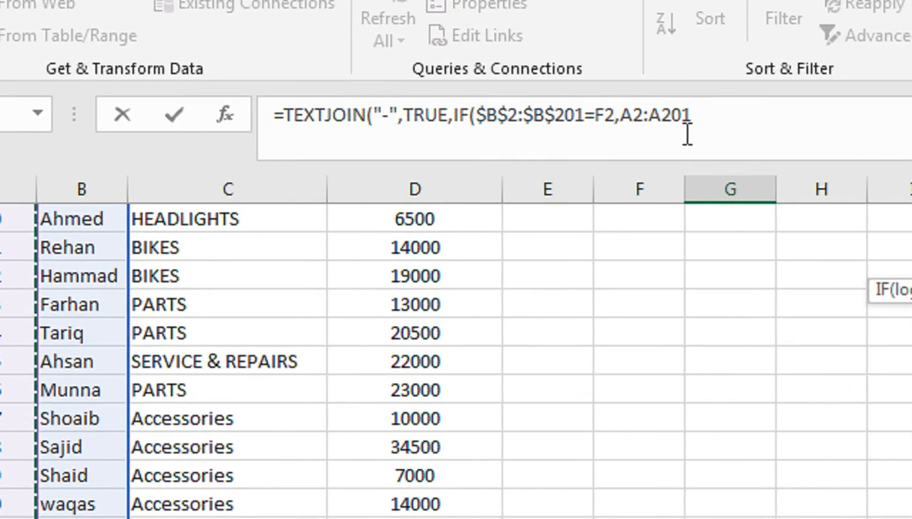
pyautogui.press('F4')
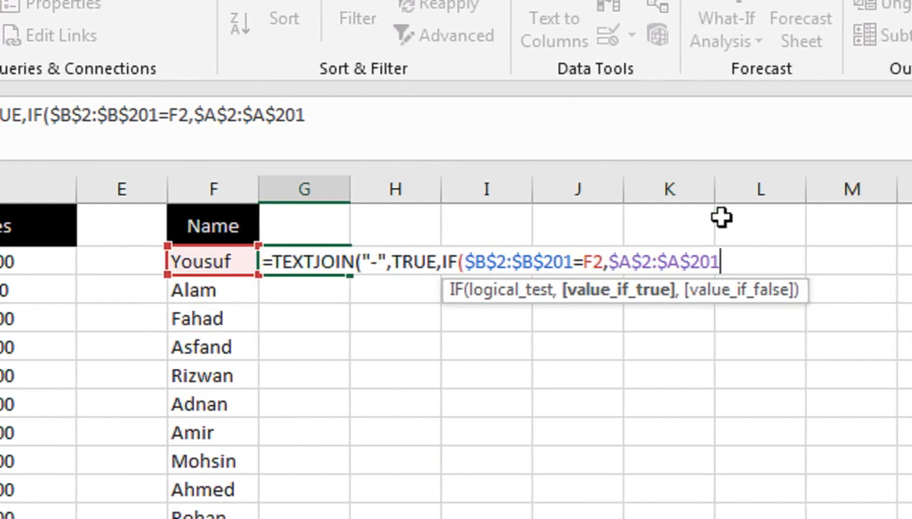
# - Finish the G2 formula with "" as the value if false, enter it as an array formula, and fill it down the name list
pyautogui.write(',')
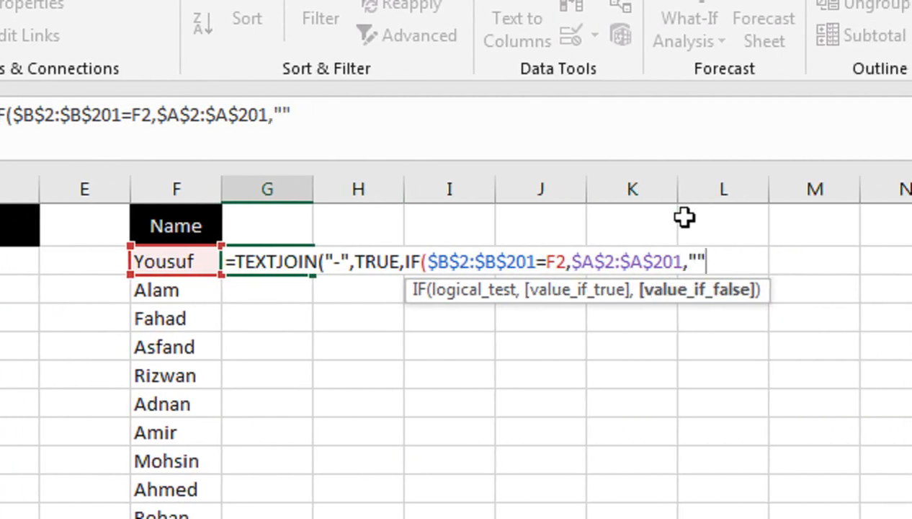
pyautogui.write('"")')
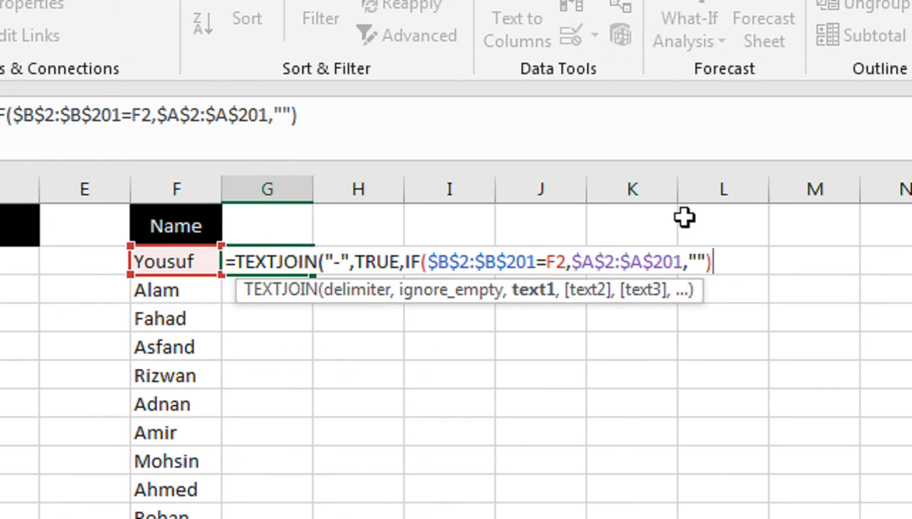
pyautogui.write(')')
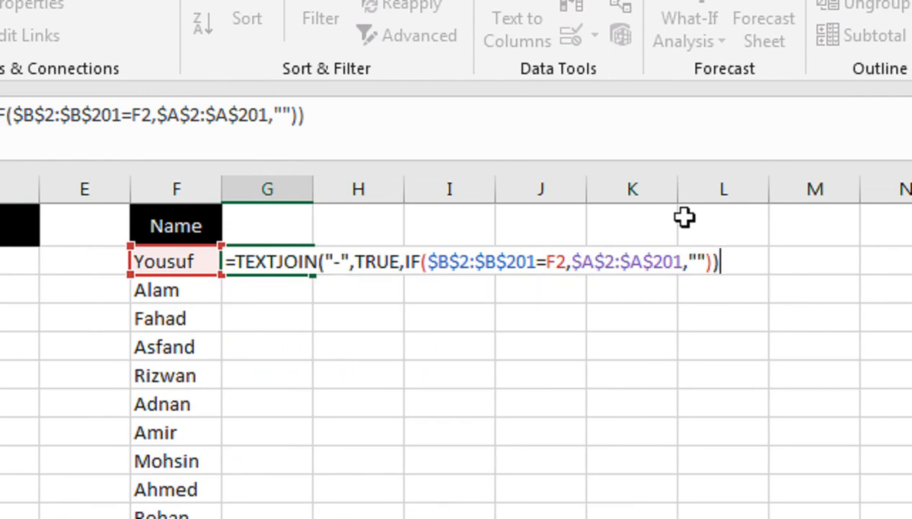
pyautogui.hotkey('ctrl', 'shift', 'Return')
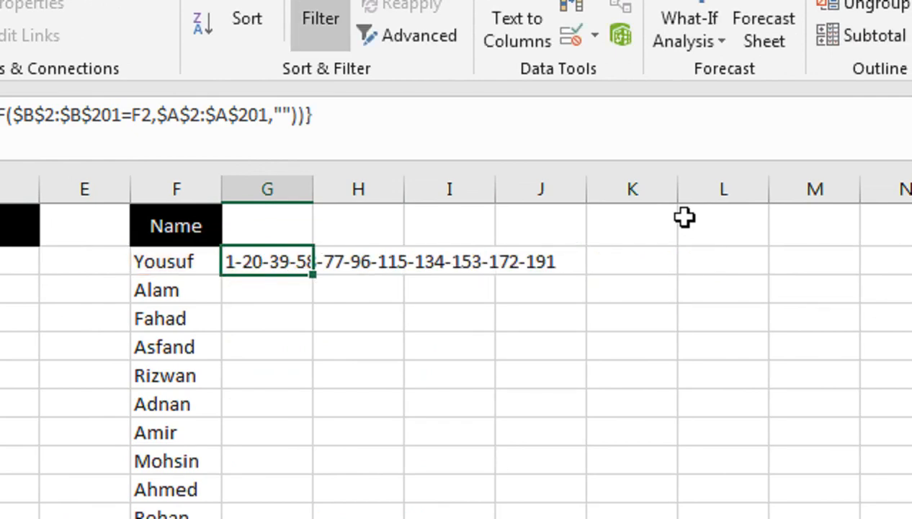
pyautogui.doubleClick(317, 265)
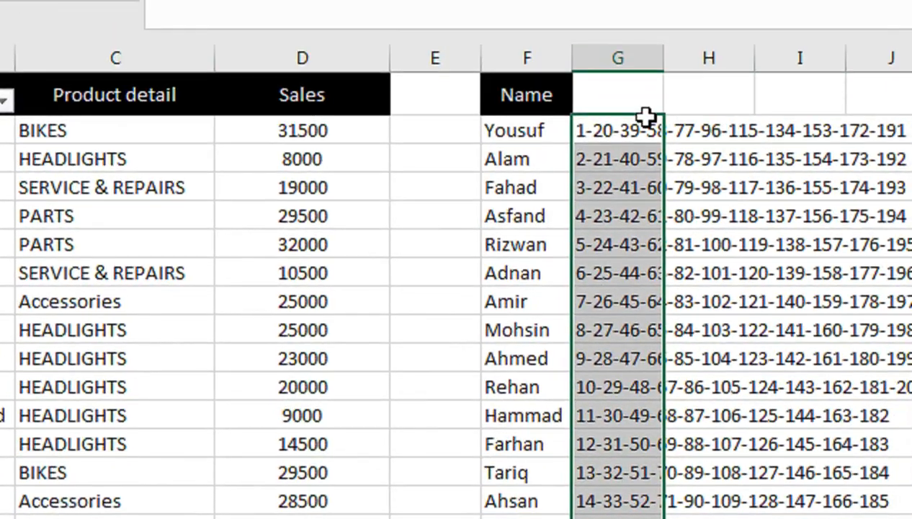
# - Copy the joined serial numbers from G2 down and paste them as values only at L2
pyautogui.click(644, 128)
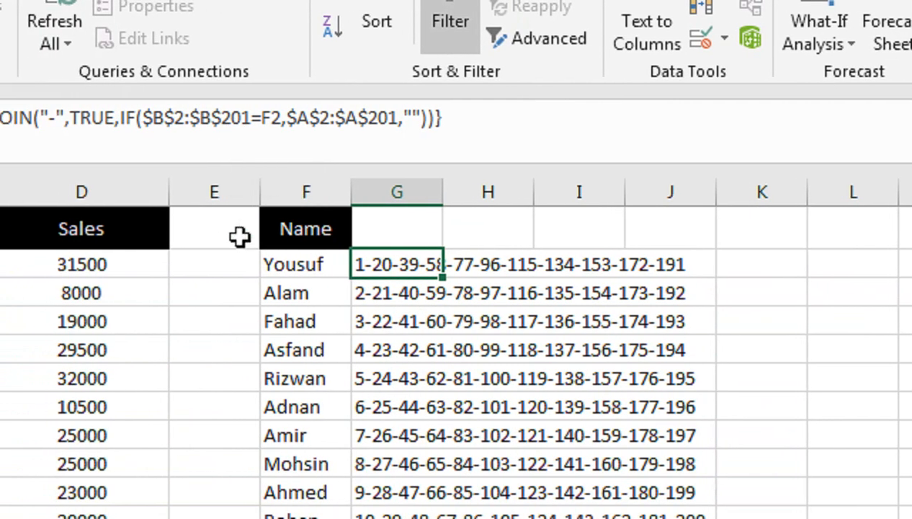
pyautogui.hotkey('ctrl', 'shift', 'Down')
pyautogui.hotkey('ctrl', 'c')
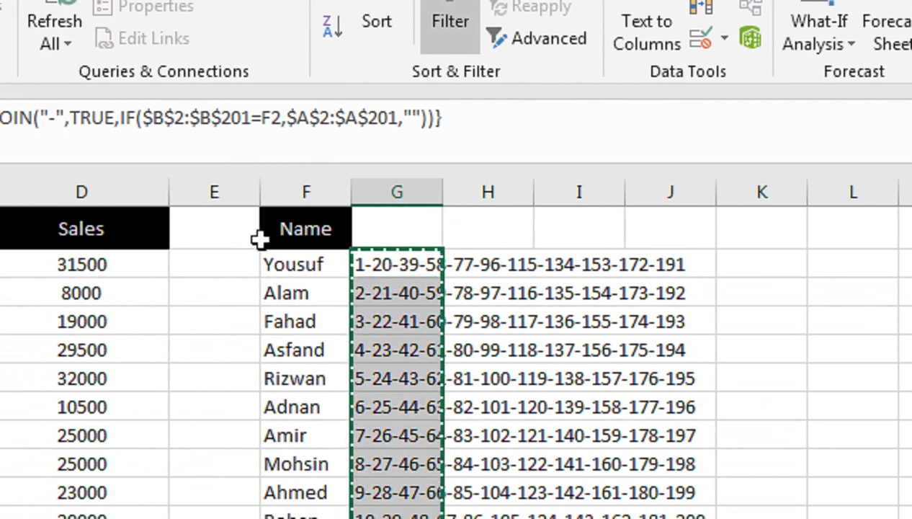
pyautogui.click(758, 256)
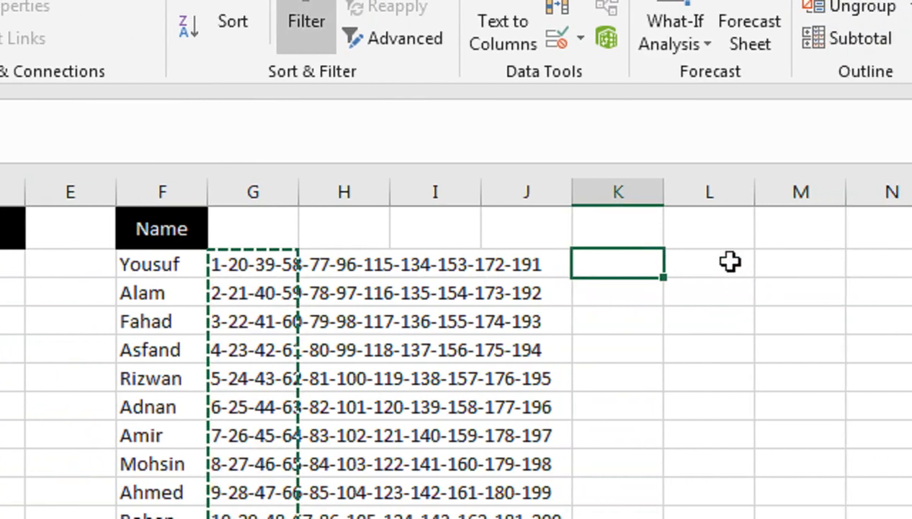
pyautogui.click(799, 262)
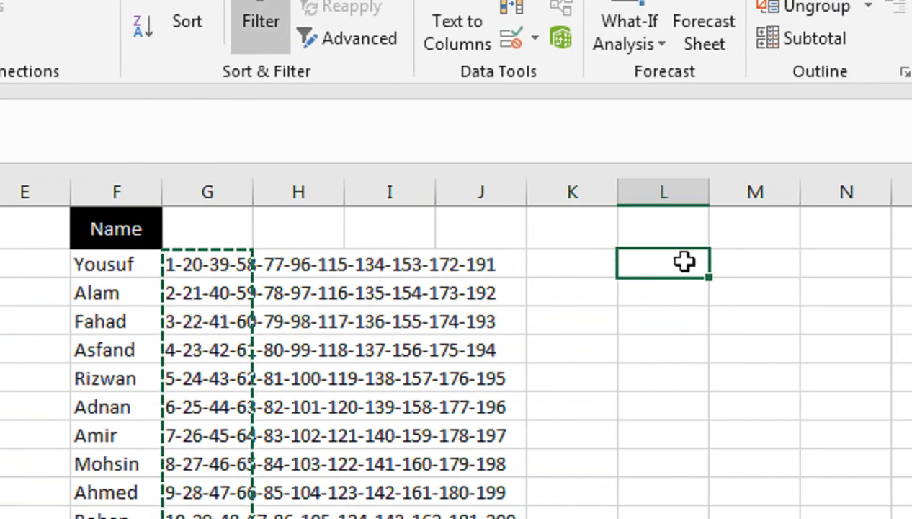
pyautogui.hotkey('ctrl', 'alt', 'v')
pyautogui.click(321, 426)
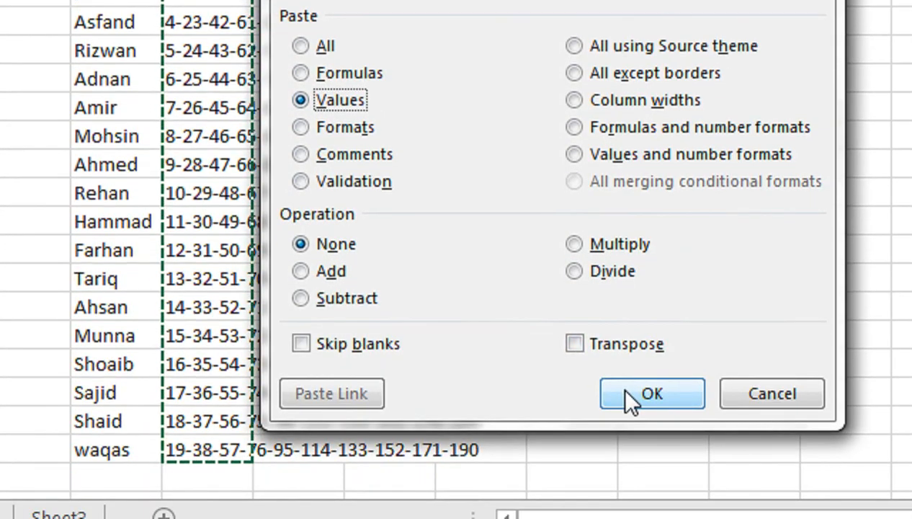
pyautogui.click(631, 490)
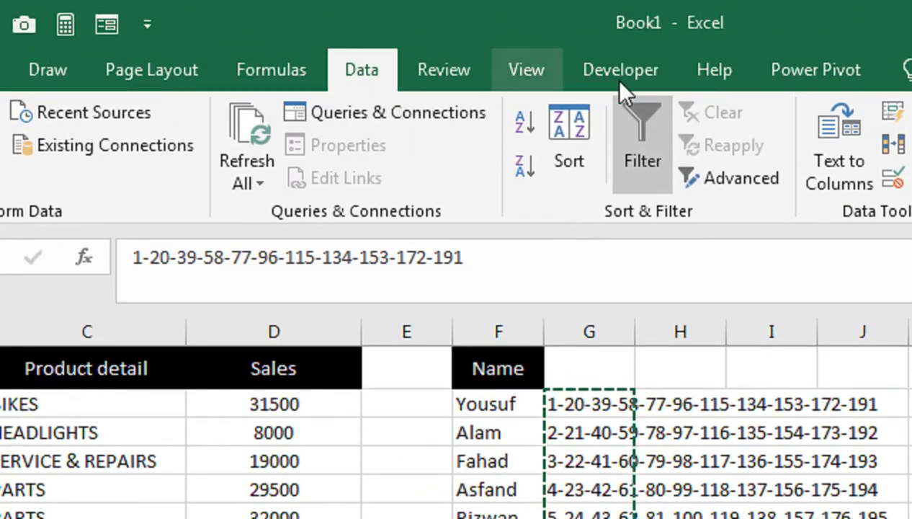
# - Split the pasted values in column L with Text to Columns, using "-" as the only delimiter
pyautogui.click(839, 36)
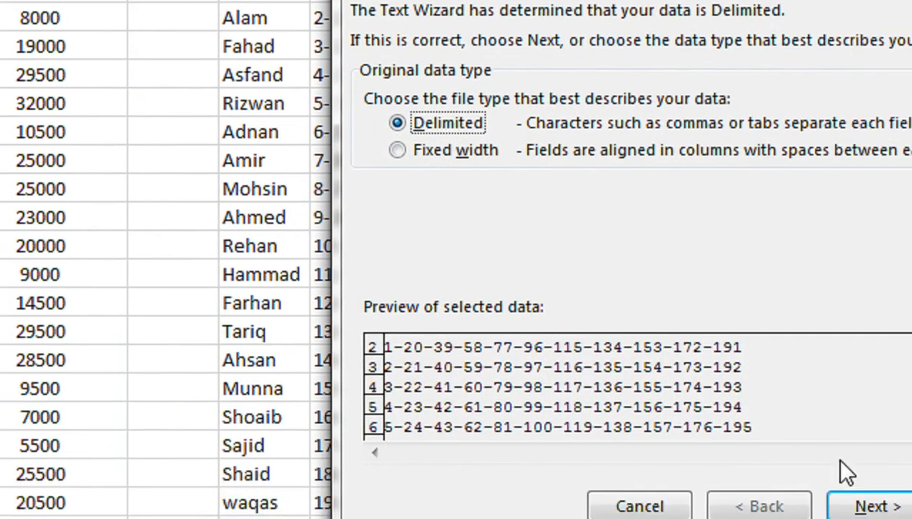
pyautogui.click(857, 506)
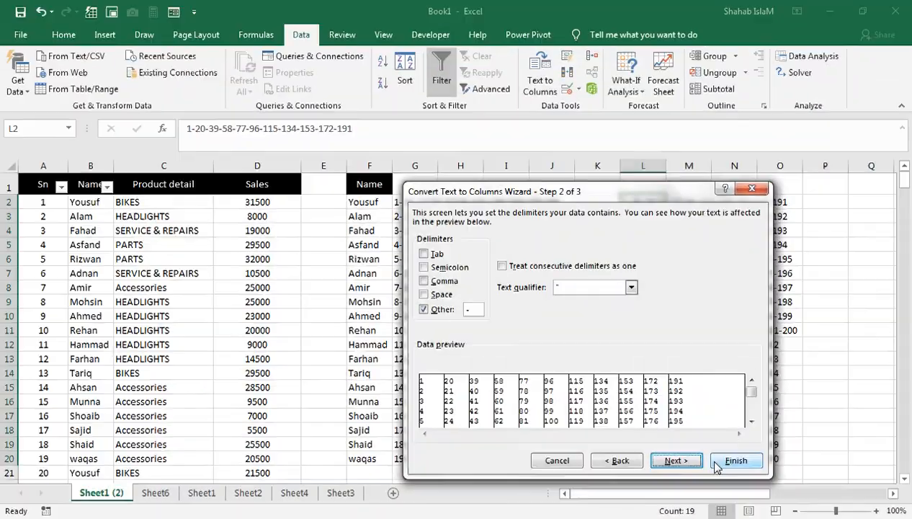
pyautogui.click(833, 432)
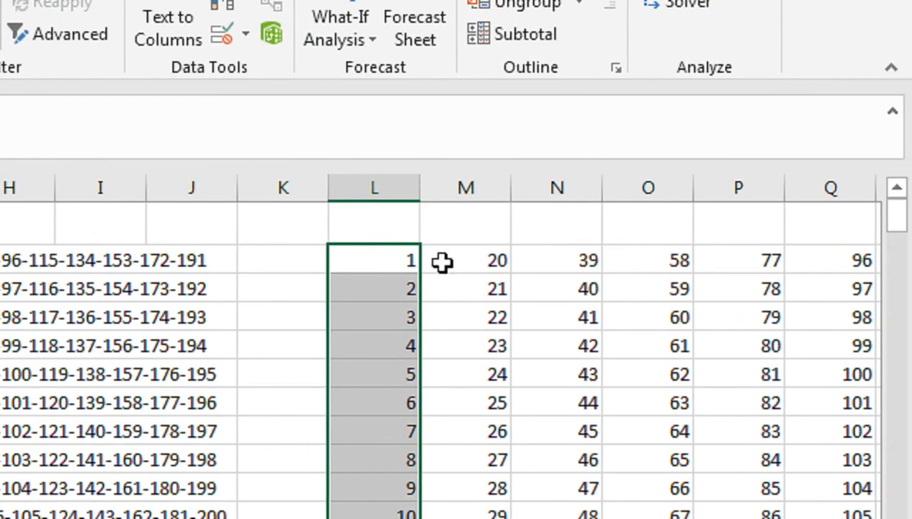
# - Copy the numbers 1 to 19 from L2:L20 into column K starting at K2
pyautogui.click(281, 261)
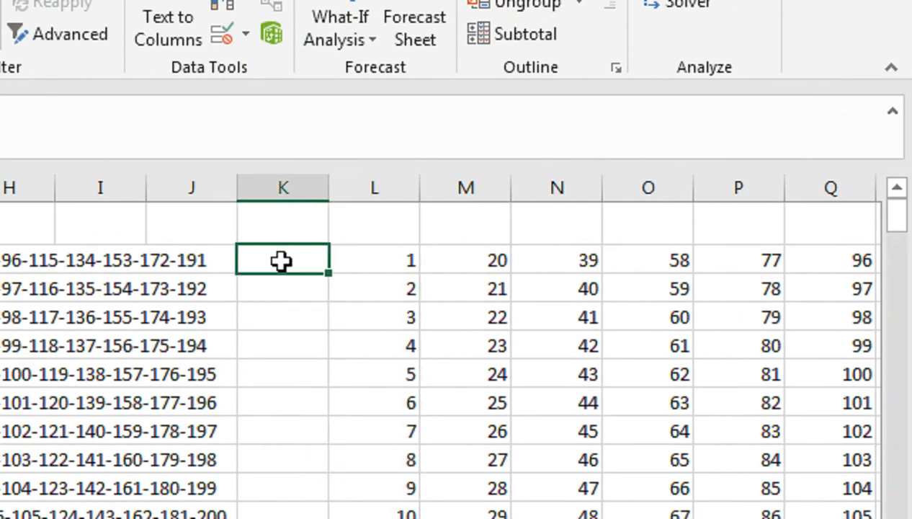
pyautogui.click(370, 268)
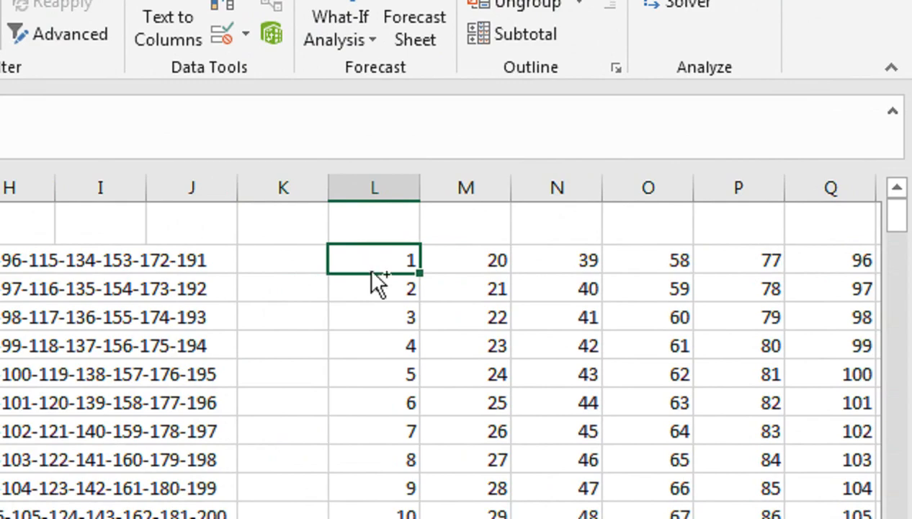
pyautogui.hotkey('ctrl', 'shift', 'Down')
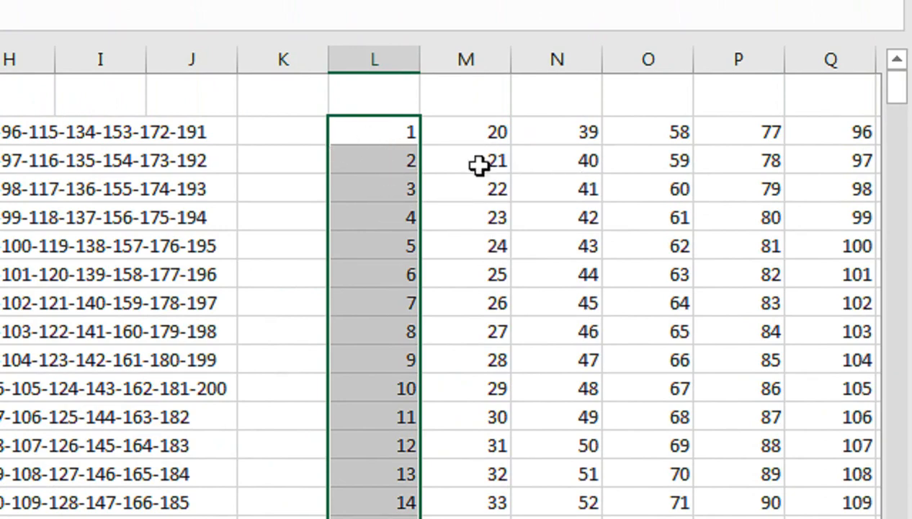
pyautogui.click(296, 132)
pyautogui.hotkey('ctrl', 'v')
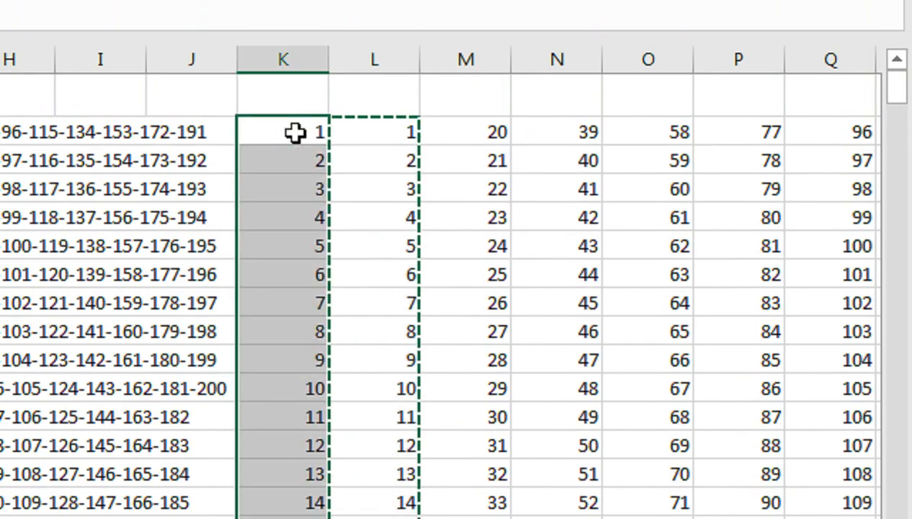
# - Copy the helper numbers in K2:K20 and paste them again directly below, starting at K21
pyautogui.scroll(-2, 299, 200)
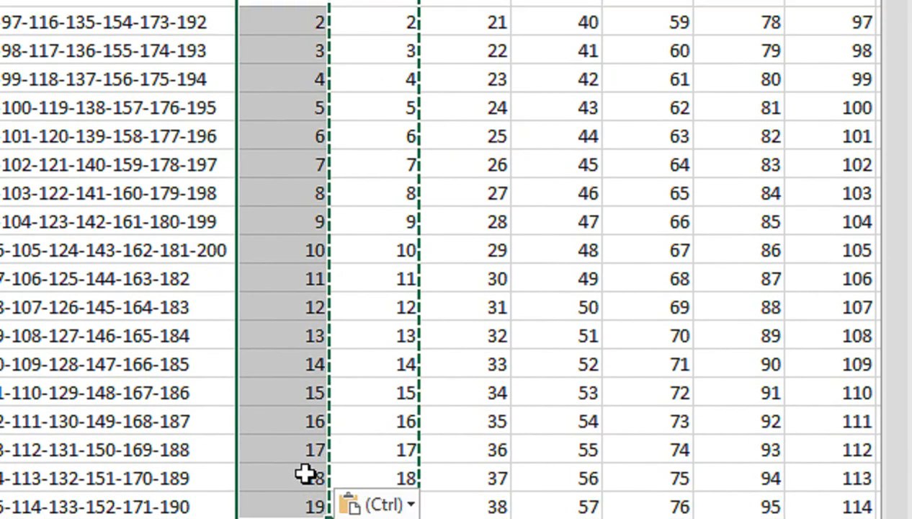
pyautogui.hotkey('ctrl', 'c')
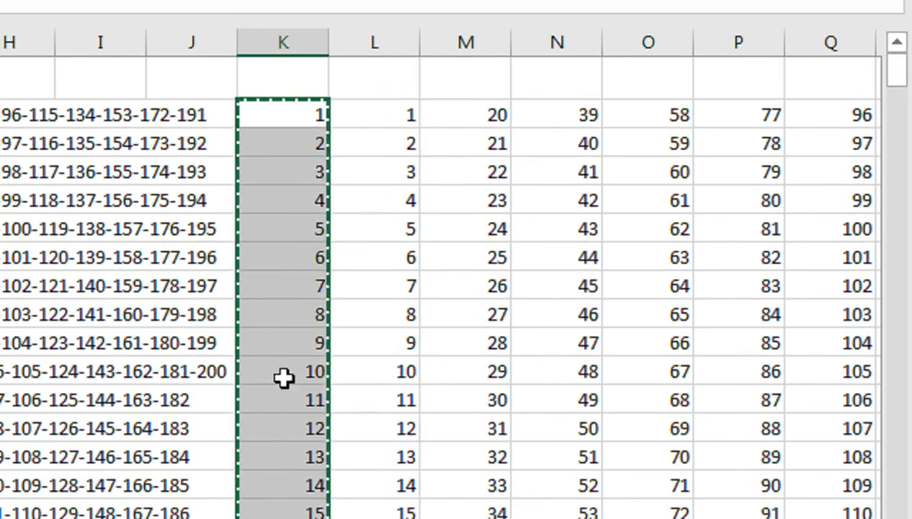
pyautogui.click(319, 450)
pyautogui.hotkey('ctrl', 'v')
# - Sort the range K2:V39 from smallest to largest by column K to interleave blank rows
pyautogui.click(299, 85)
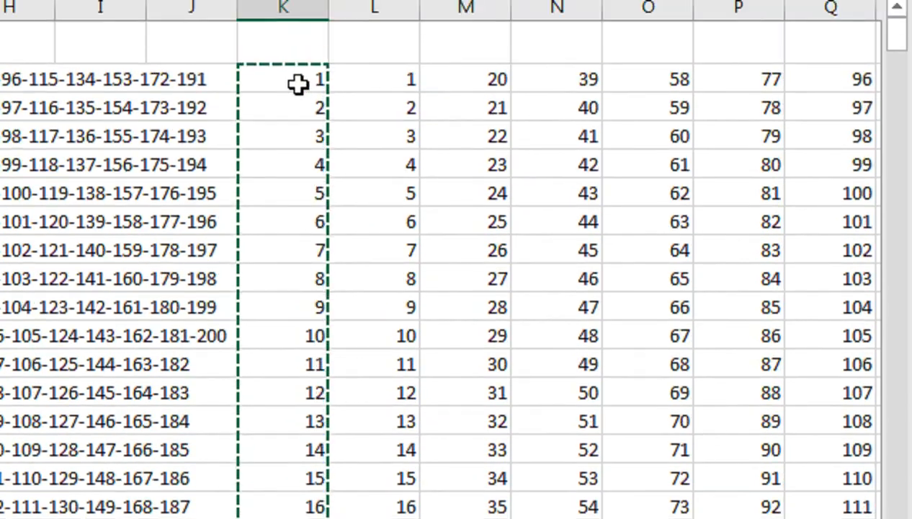
pyautogui.hotkey('ctrl', 'shift', 'Right')
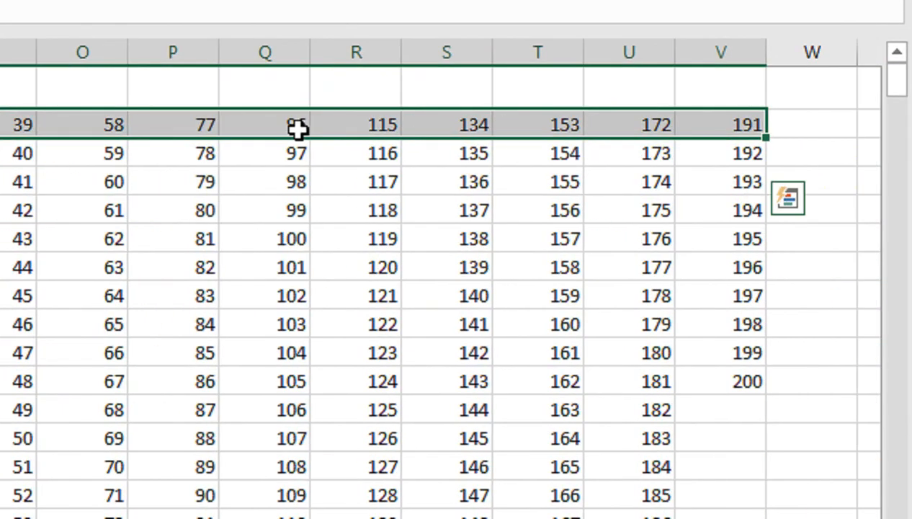
pyautogui.hotkey('ctrl', 'shift', 'Down')
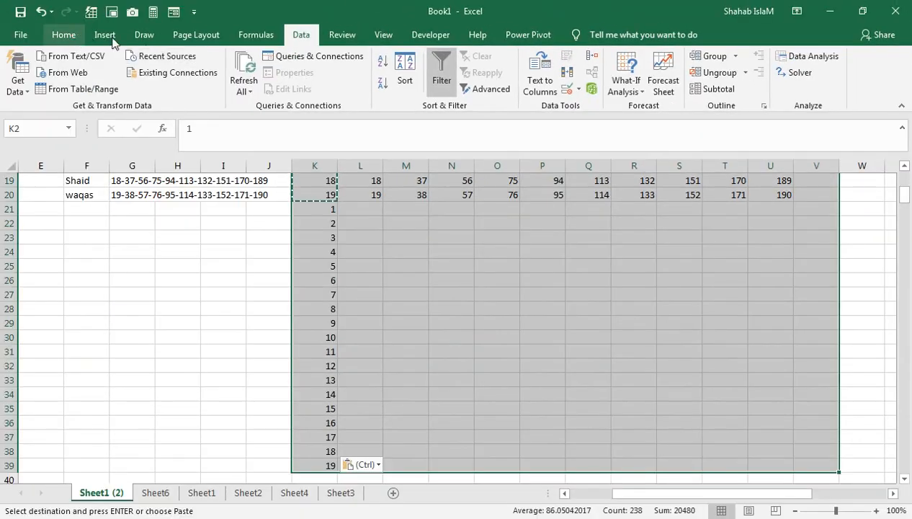
pyautogui.click(64, 35)
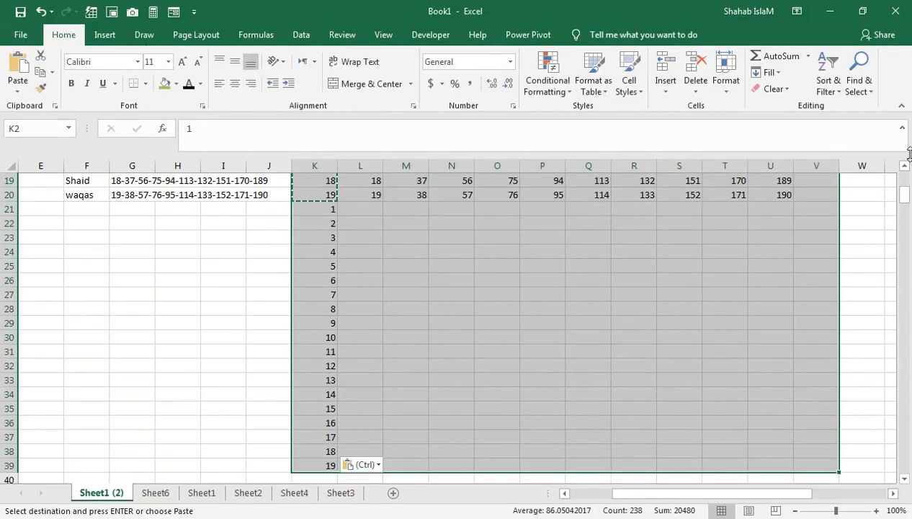
pyautogui.click(832, 86)
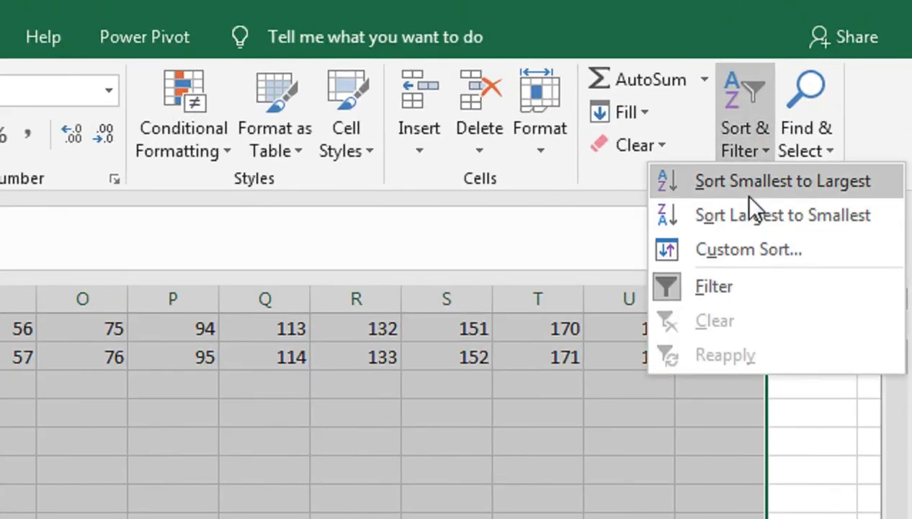
pyautogui.click(748, 192)
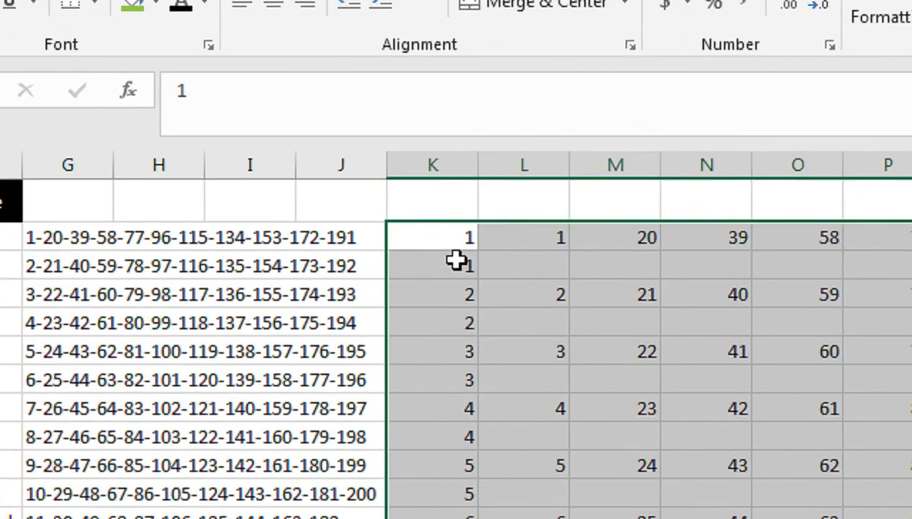
# - Clear the contents of helper column K
pyautogui.click(445, 159)
pyautogui.rightClick(453, 172)
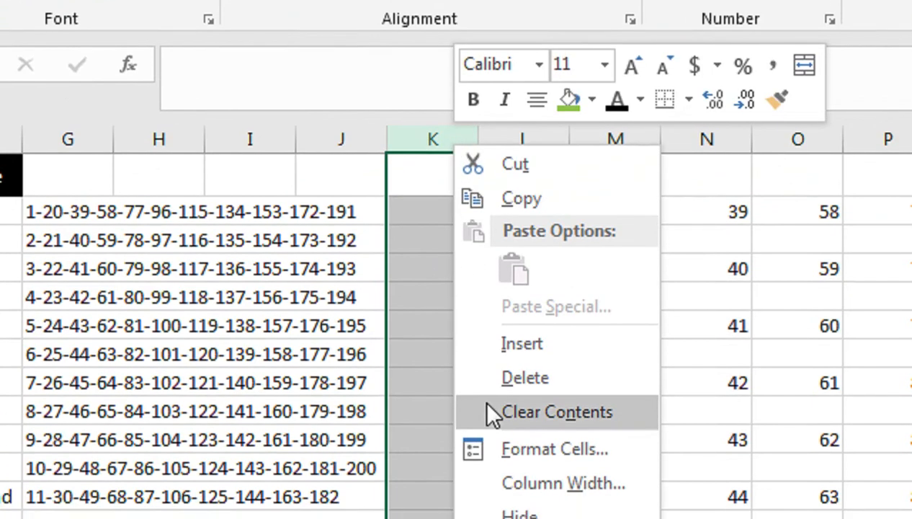
pyautogui.click(497, 437)
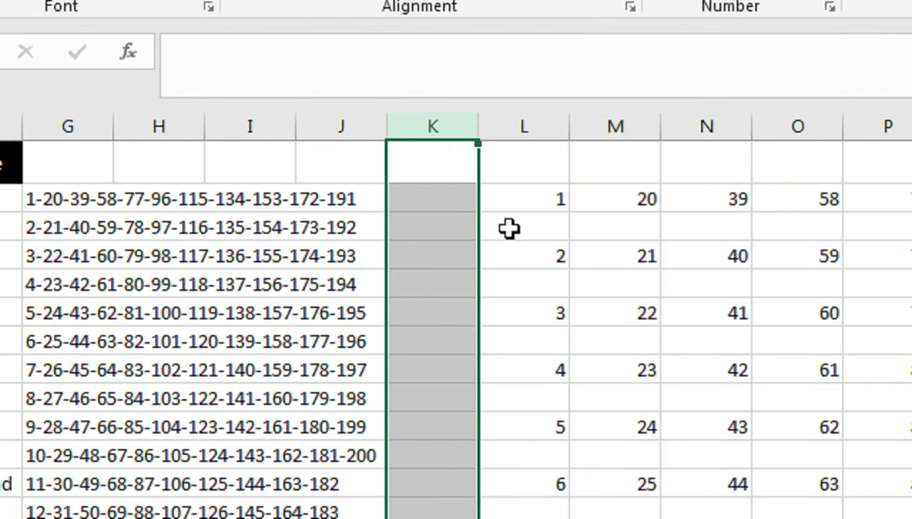
# - Select the split serial numbers together with the blank rows between them, range L2:V38
pyautogui.click(541, 199)
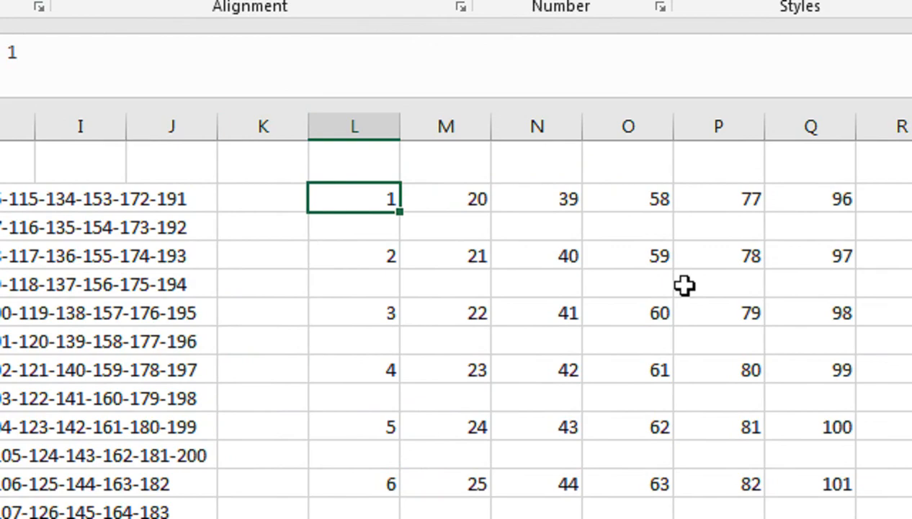
pyautogui.hotkey('ctrl', 'shift', 'Right')
pyautogui.hotkey('shift', 'Down')
pyautogui.hotkey('shift', 'Down')
pyautogui.hotkey('shift', 'Down')
pyautogui.hotkey('shift', 'Down')
pyautogui.hotkey('shift', 'Down')
pyautogui.hotkey('shift', 'Down')
pyautogui.hotkey('shift', 'Down')
pyautogui.hotkey('shift', 'Down')
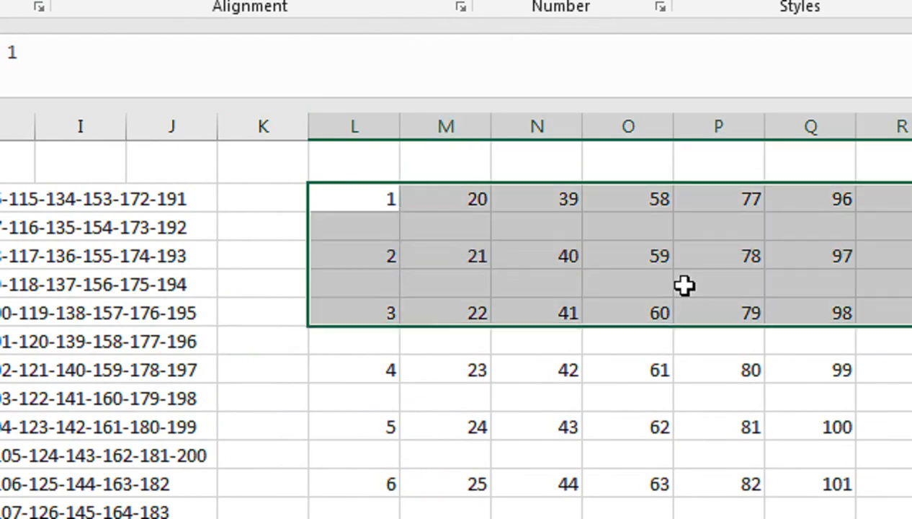
pyautogui.hotkey('shift', 'Down')
pyautogui.hotkey('shift', 'Down')
pyautogui.hotkey('shift', 'Down')
pyautogui.hotkey('shift', 'Down')
pyautogui.hotkey('shift', 'Down')
pyautogui.hotkey('shift', 'Down')
pyautogui.hotkey('shift', 'Down')
pyautogui.hotkey('shift', 'Down')
pyautogui.hotkey('shift', 'Down')
pyautogui.hotkey('shift', 'Down')
pyautogui.hotkey('ctrl', 'shift', 'Down')
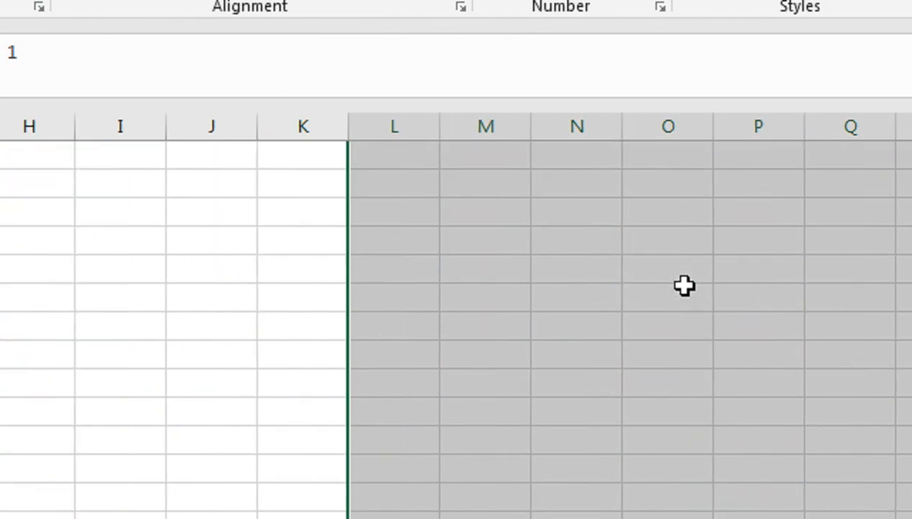
pyautogui.hotkey('ctrl', 'shift', 'Up')
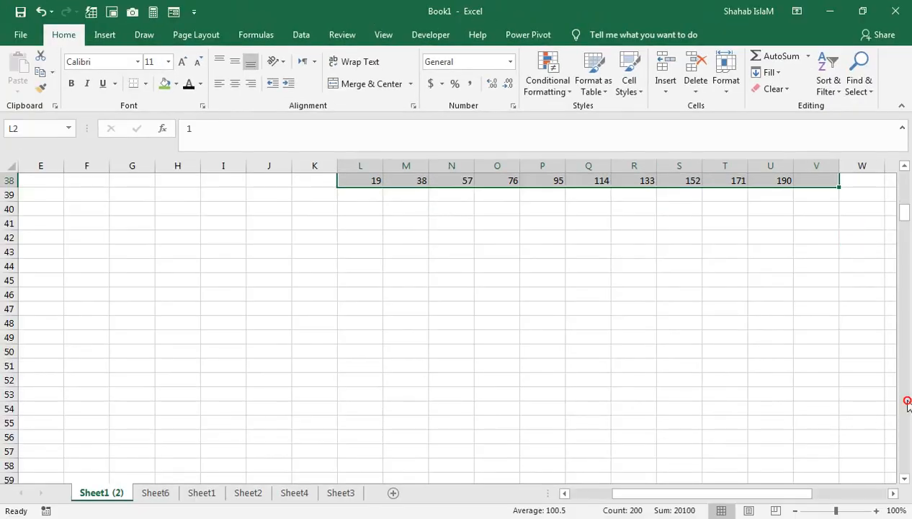
pyautogui.click(906, 403)
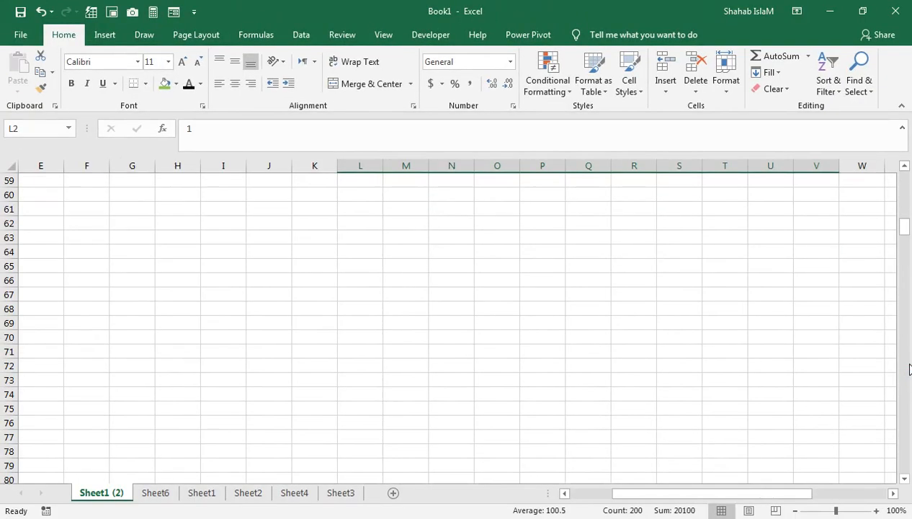
pyautogui.click(906, 369)
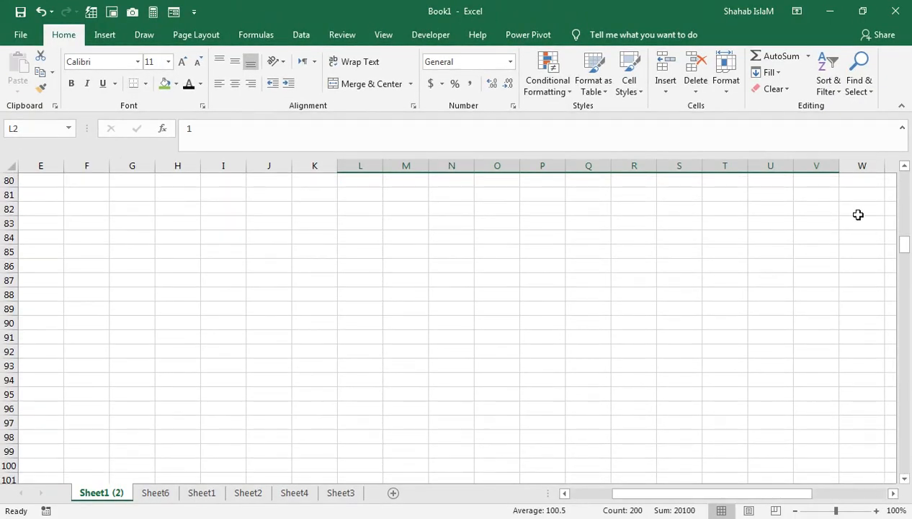
pyautogui.scroll(8, 901, 168)
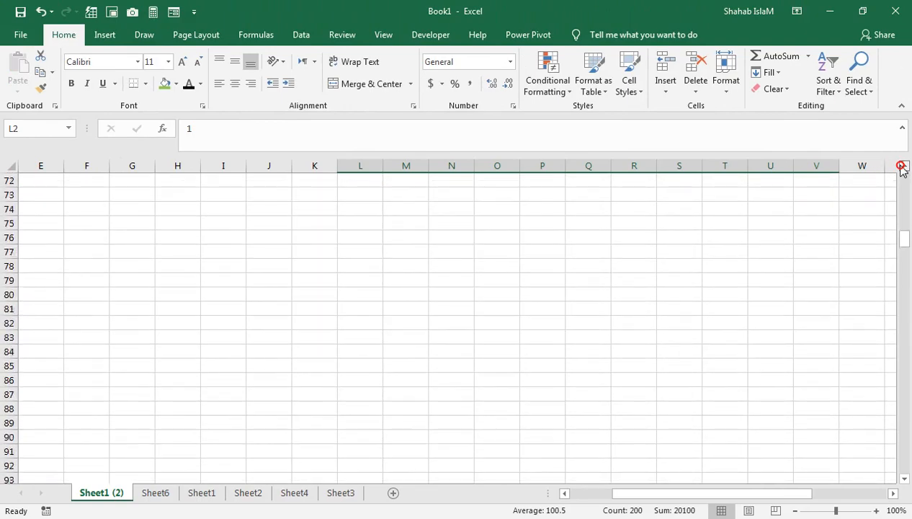
pyautogui.scroll(2, 900, 168)
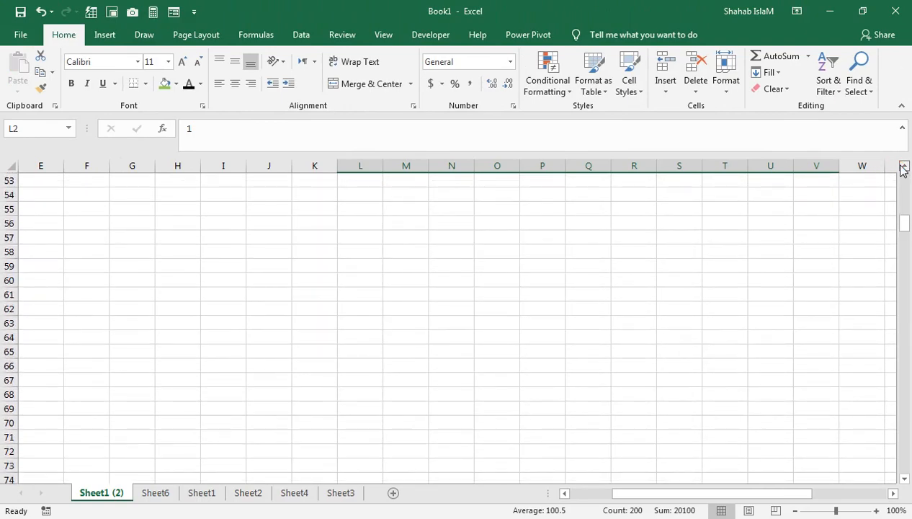
pyautogui.scroll(4, 896, 478)
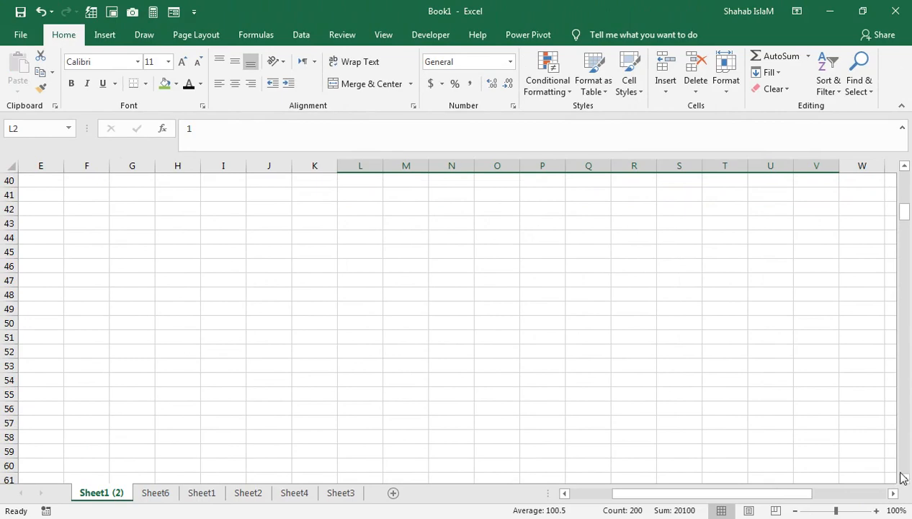
# - Undo the last action and select only the blank cells within range L2:V39 using Go To Special
pyautogui.hotkey('ctrl', 'z')
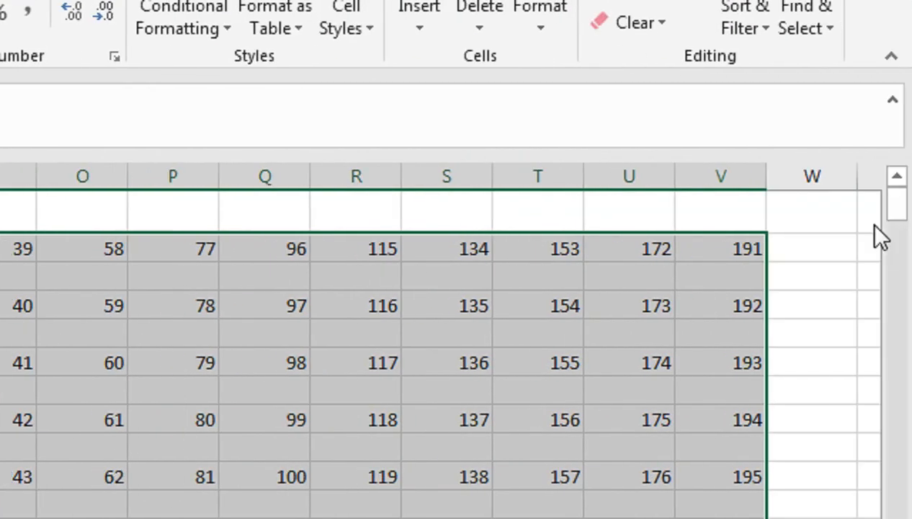
pyautogui.moveTo(900, 208); pyautogui.dragTo(891, 252)
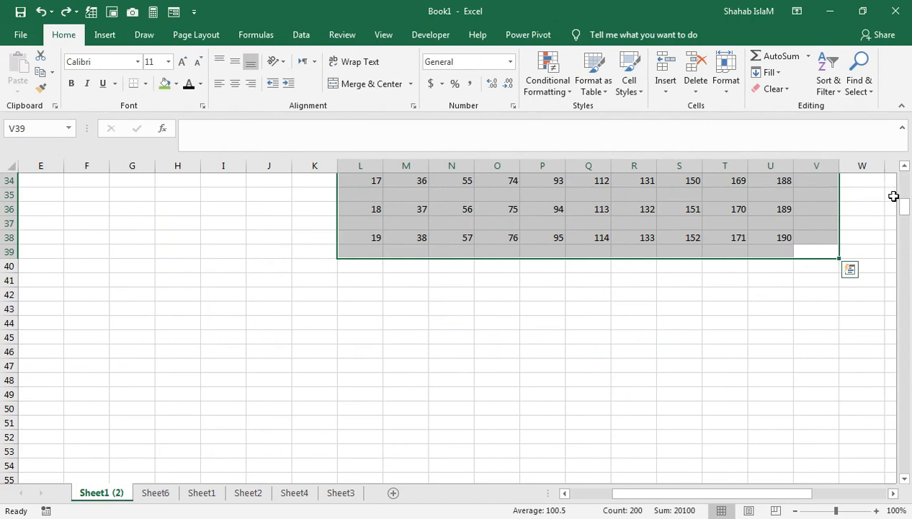
pyautogui.moveTo(903, 206); pyautogui.dragTo(902, 179)
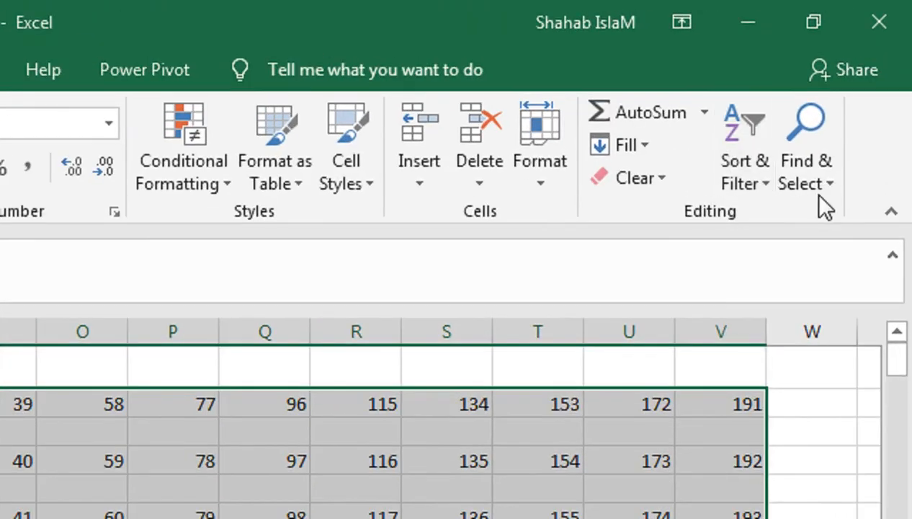
pyautogui.click(819, 193)
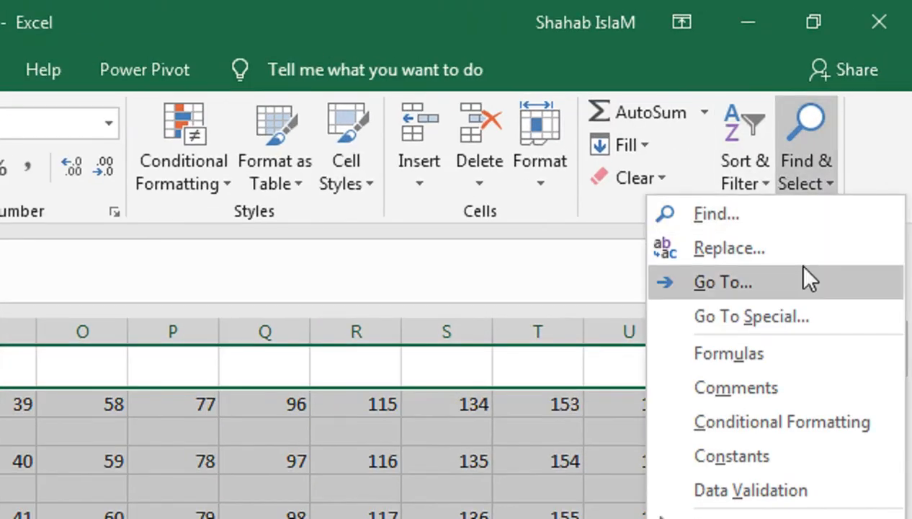
pyautogui.click(776, 358)
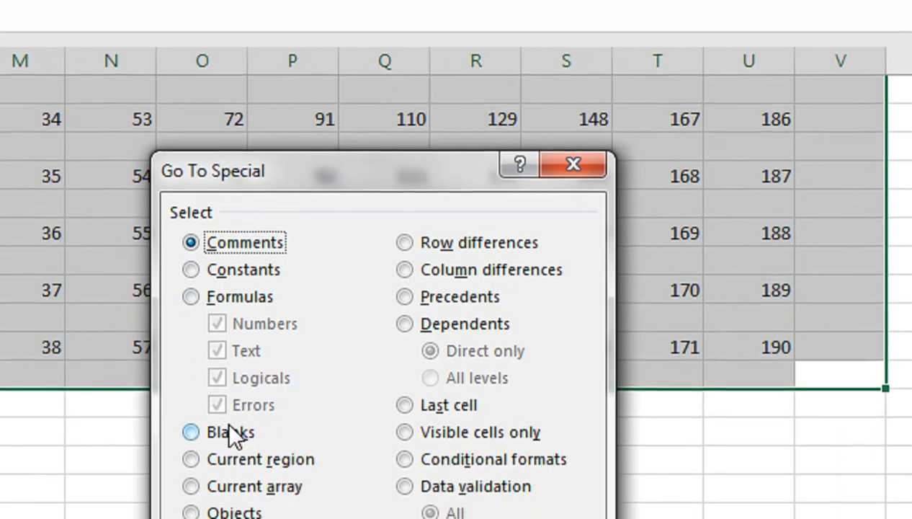
pyautogui.click(232, 432)
pyautogui.click(421, 516)
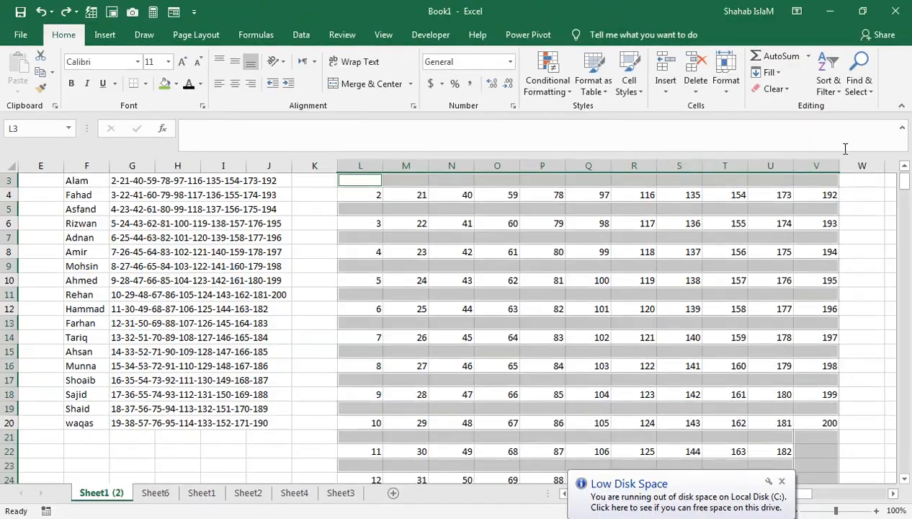
# - Begin a VLOOKUP formula in L3, the first selected blank cell, with L2 above it as the lookup value
pyautogui.click(902, 166)
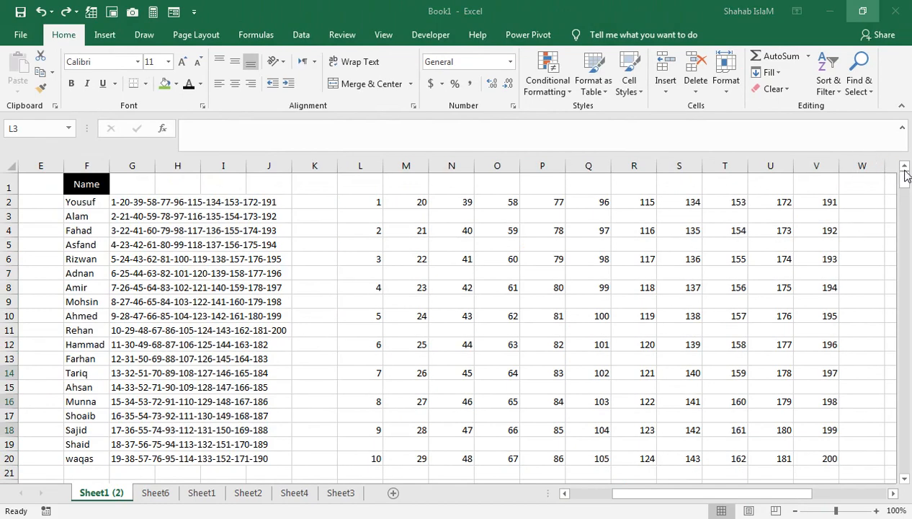
pyautogui.click(906, 177)
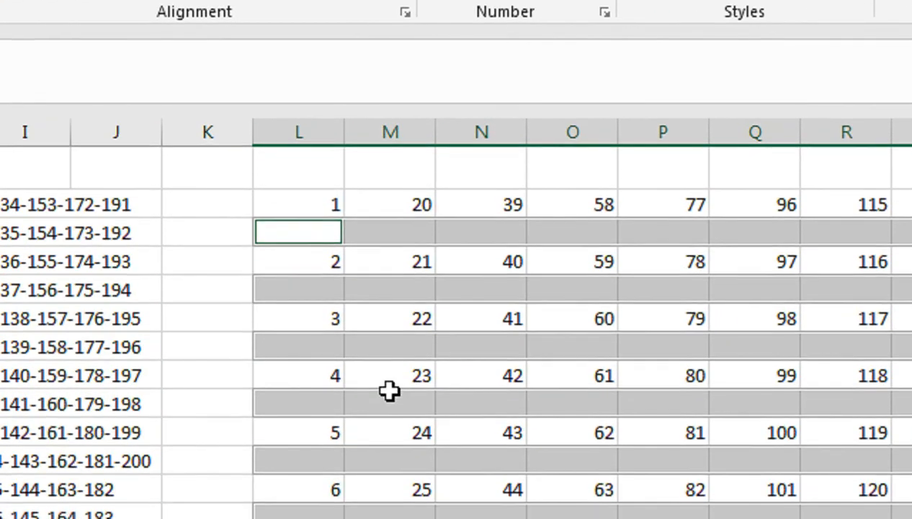
pyautogui.write('=vlo')
pyautogui.press('Tab')
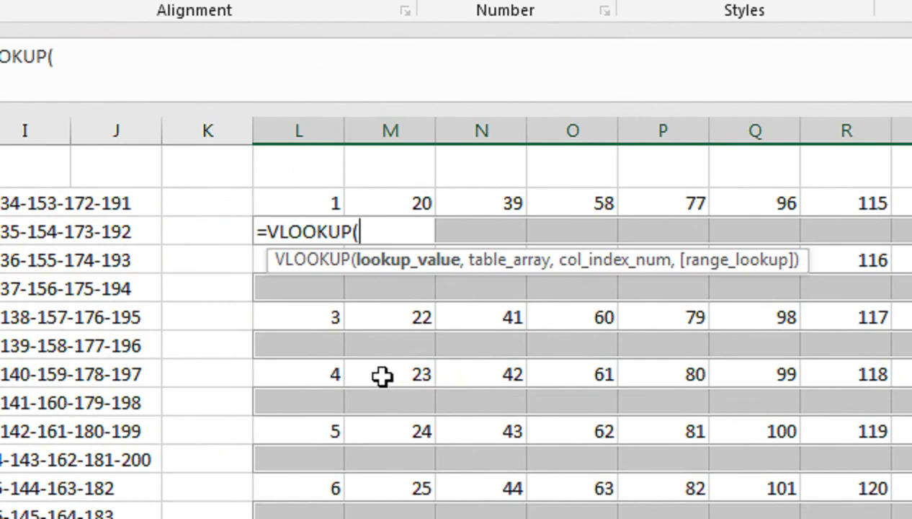
pyautogui.click(329, 198)
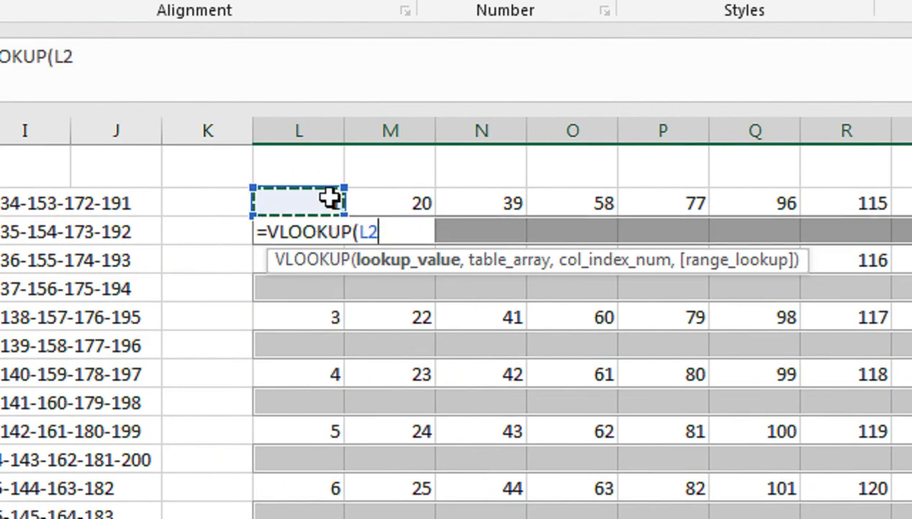
pyautogui.write(',')
# - Set the VLOOKUP table array to the source data A1:D201 as an absolute reference, $A$1:$D$201
pyautogui.click(115, 201)
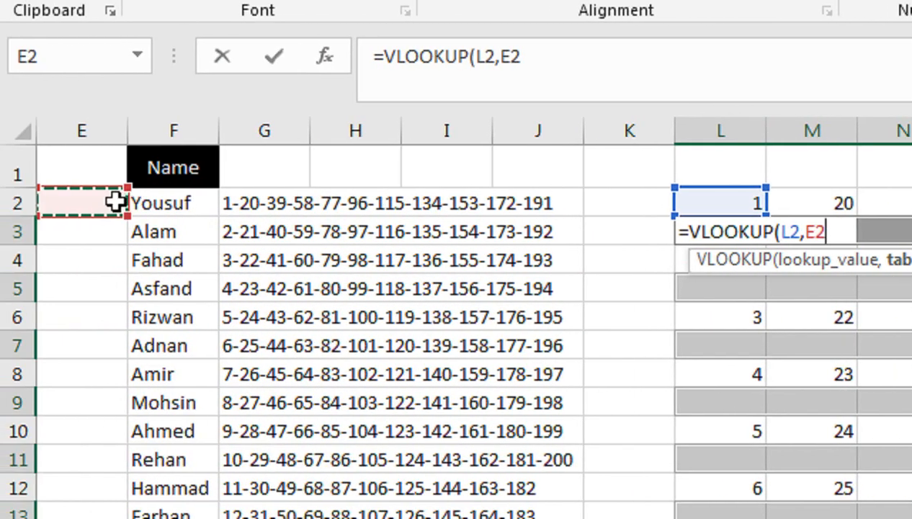
pyautogui.press('Left')
pyautogui.press('Left')
pyautogui.press('Left')
pyautogui.press('Left')
pyautogui.press('Up')
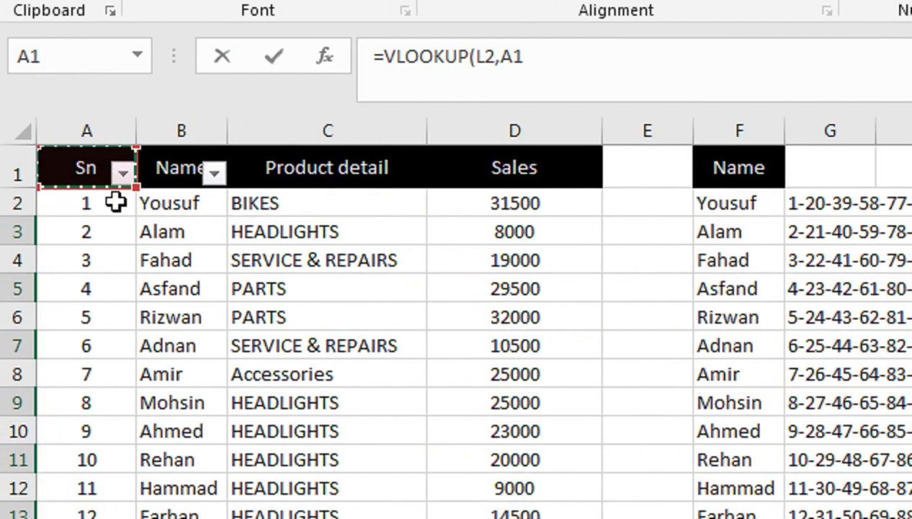
pyautogui.hotkey('ctrl', 'shift', 'Right')
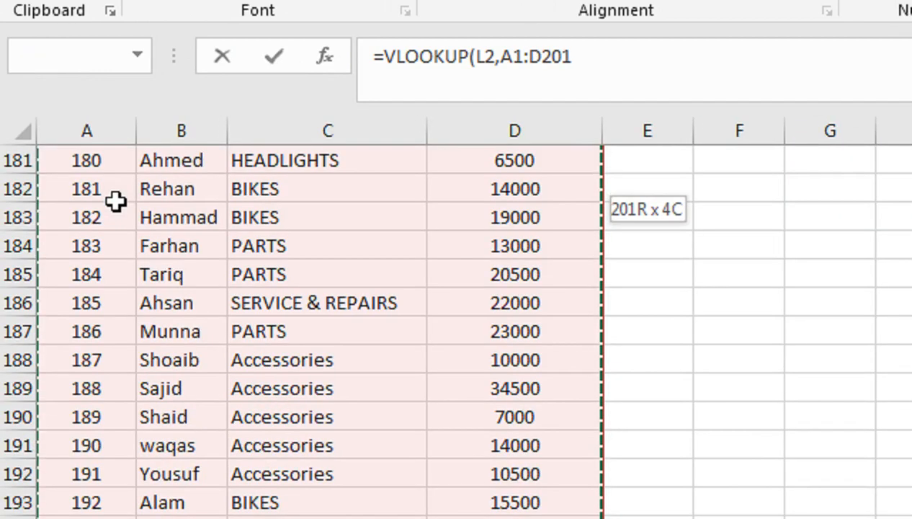
pyautogui.hotkey('ctrl', 'shift', 'Down')
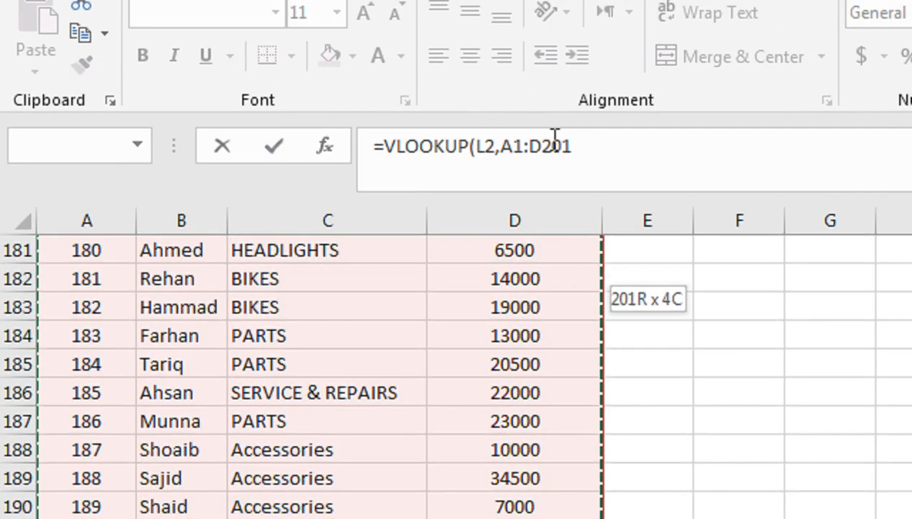
pyautogui.press('F4')
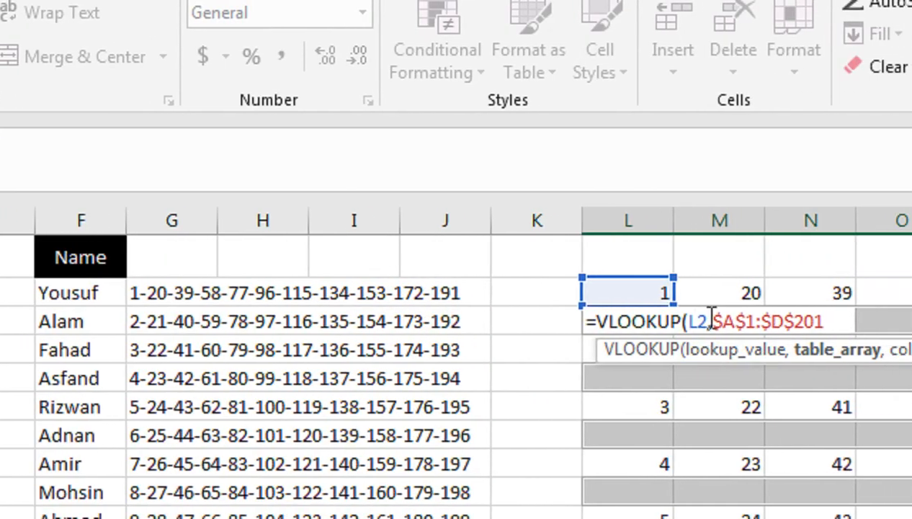
# - Complete the VLOOKUP with column index 4 and exact match FALSE, and enter it into all selected blank cells at once
pyautogui.write(',4,')
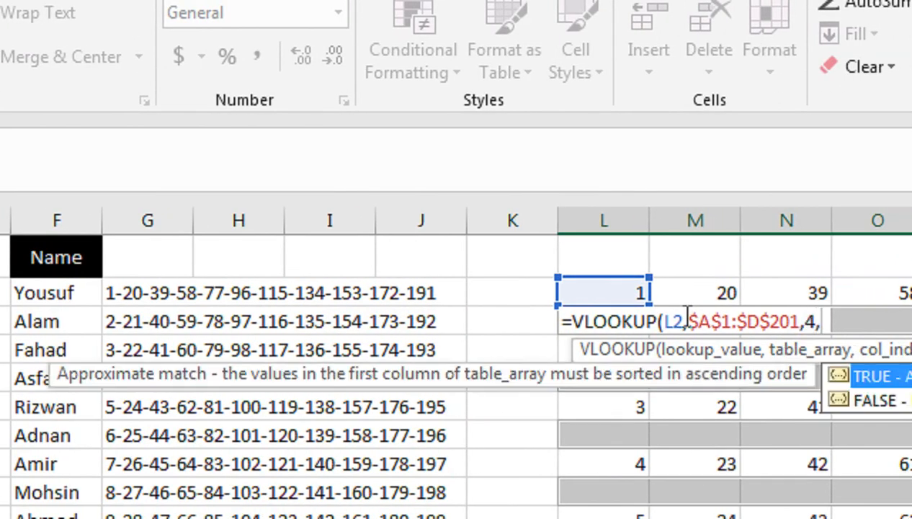
pyautogui.press('Down')
pyautogui.press('Tab')
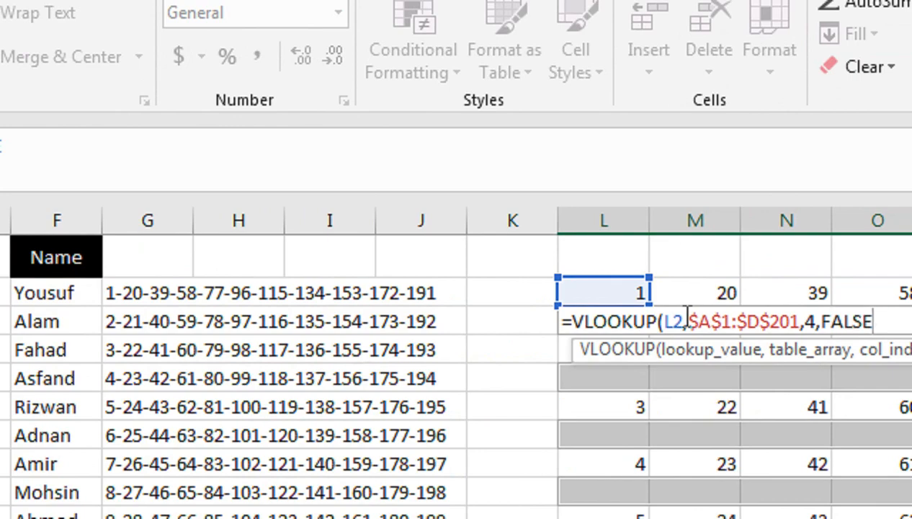
pyautogui.write(')')
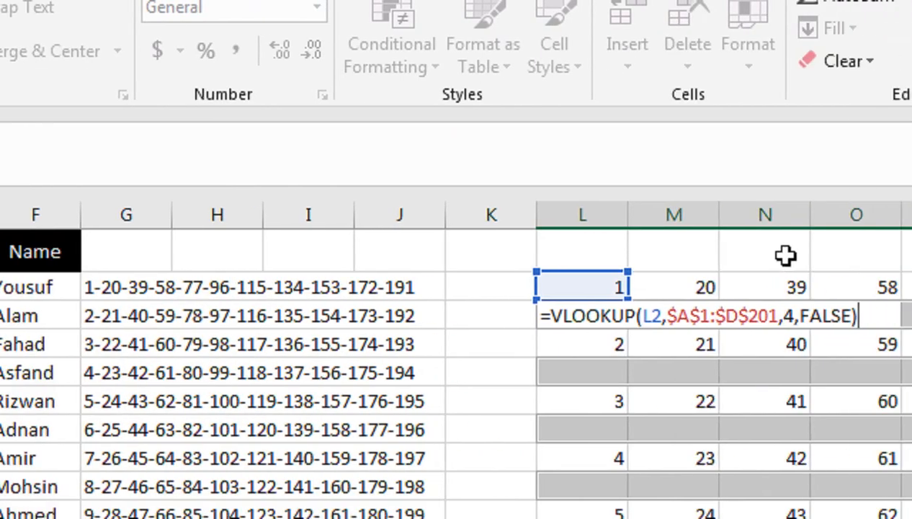
pyautogui.hotkey('ctrl', 'Return')
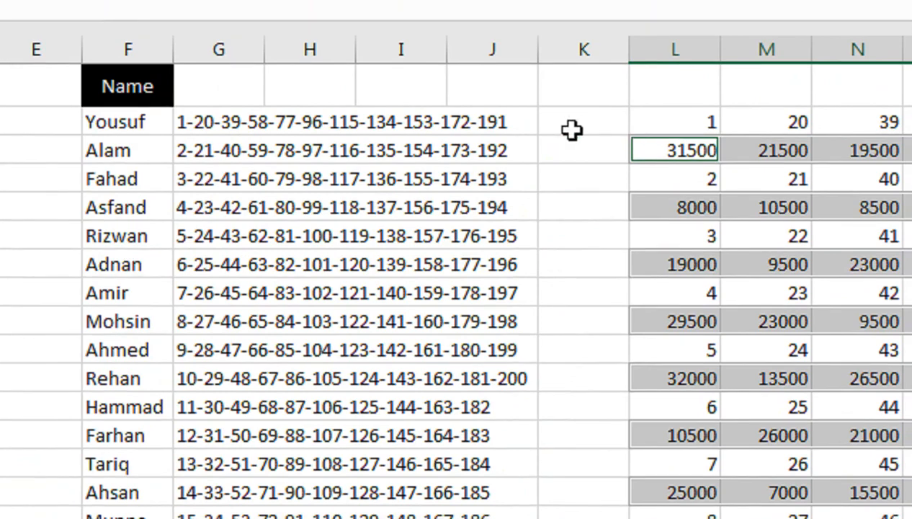
# - Begin an IF formula in K2 that tests ISFORMULA(L2) and returns an empty string "" when true
pyautogui.click(571, 129)
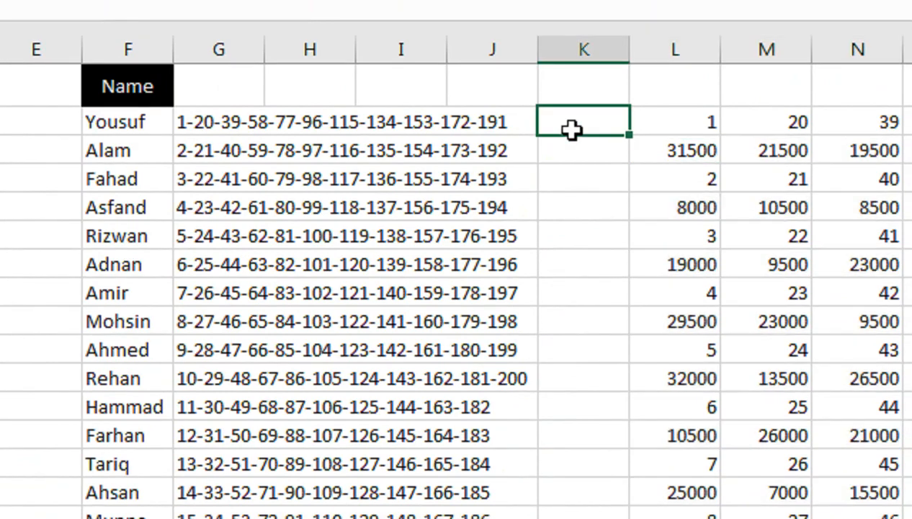
pyautogui.write('=IF(I')
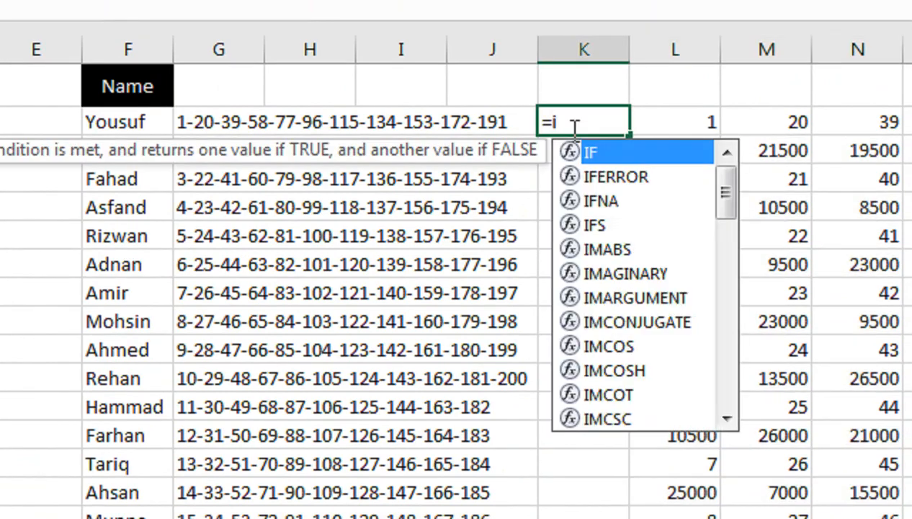
pyautogui.write('sfo')
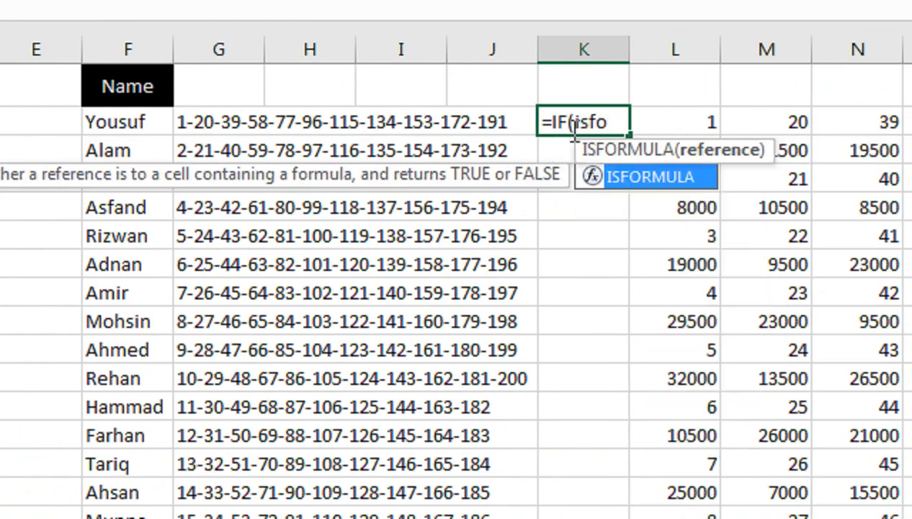
pyautogui.press('Tab')
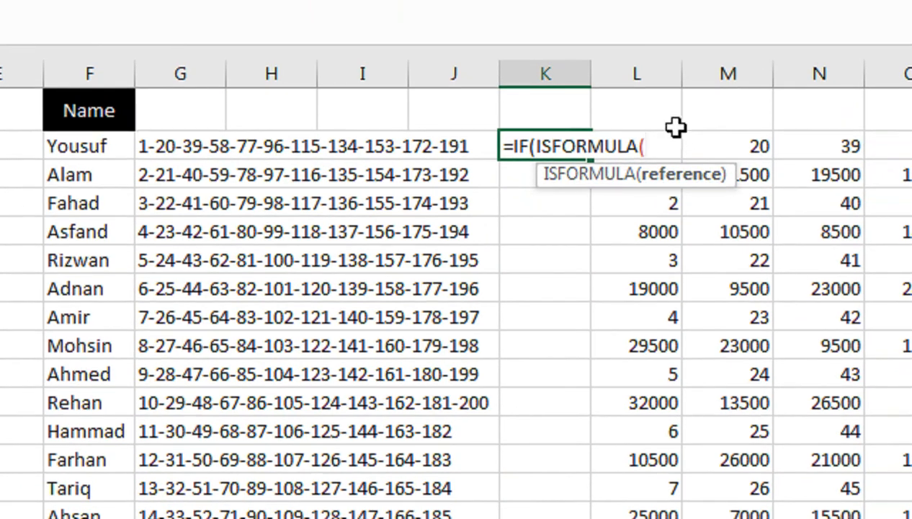
pyautogui.click(668, 105)
pyautogui.press('Down')
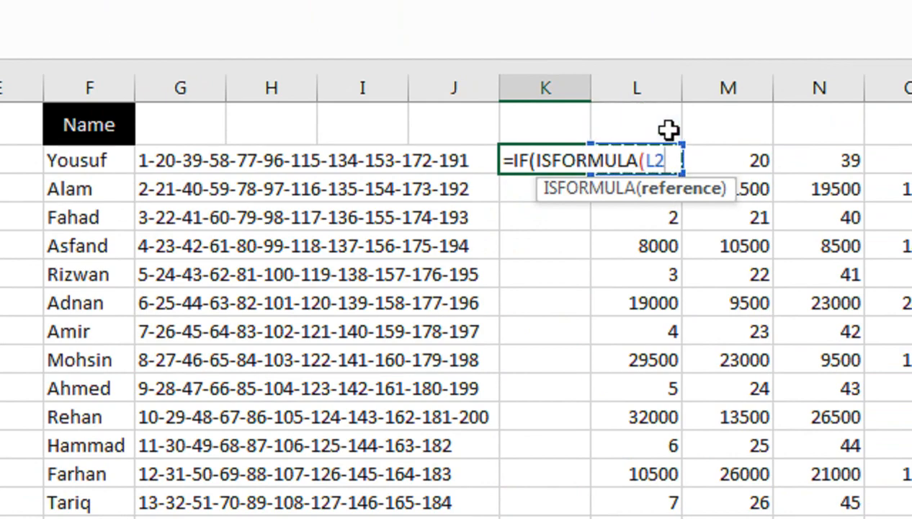
pyautogui.write(')')
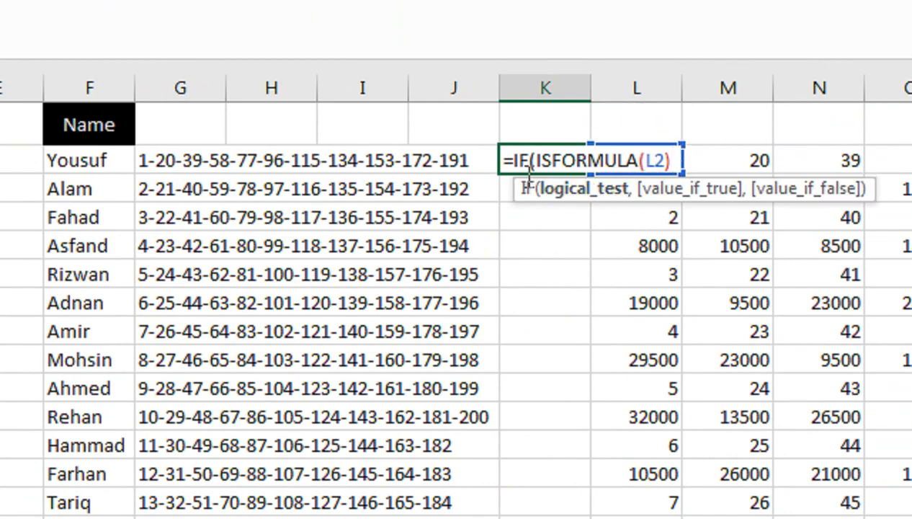
pyautogui.write(', ')
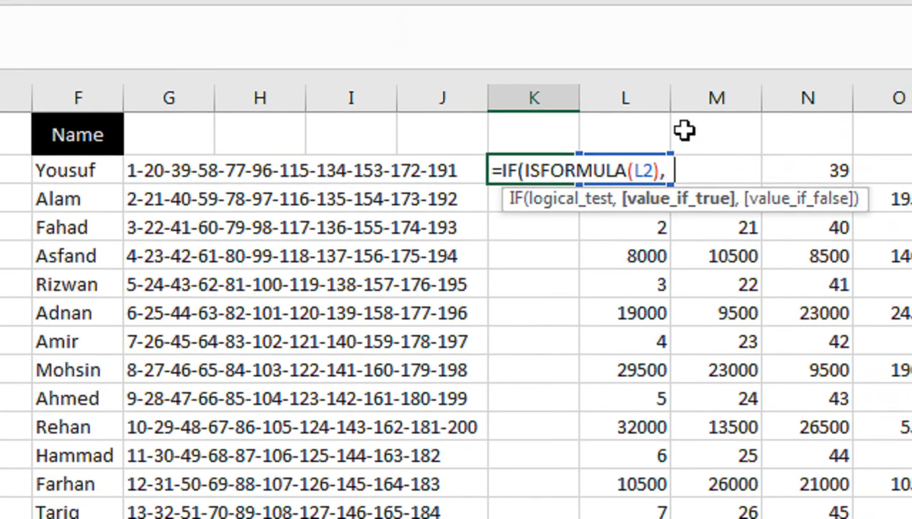
pyautogui.write('"",')
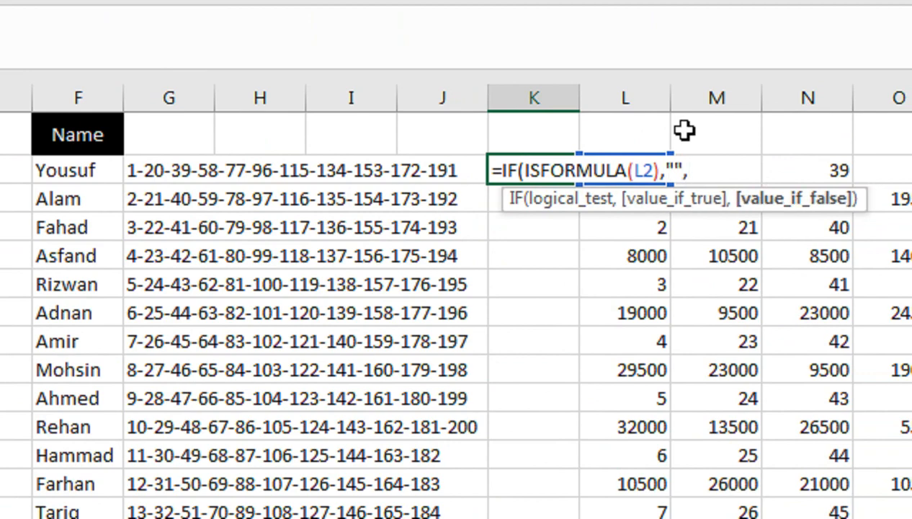
# - Add a VLOOKUP as the IF's value-if-false argument, with L2 as its lookup value
pyautogui.write('vl')
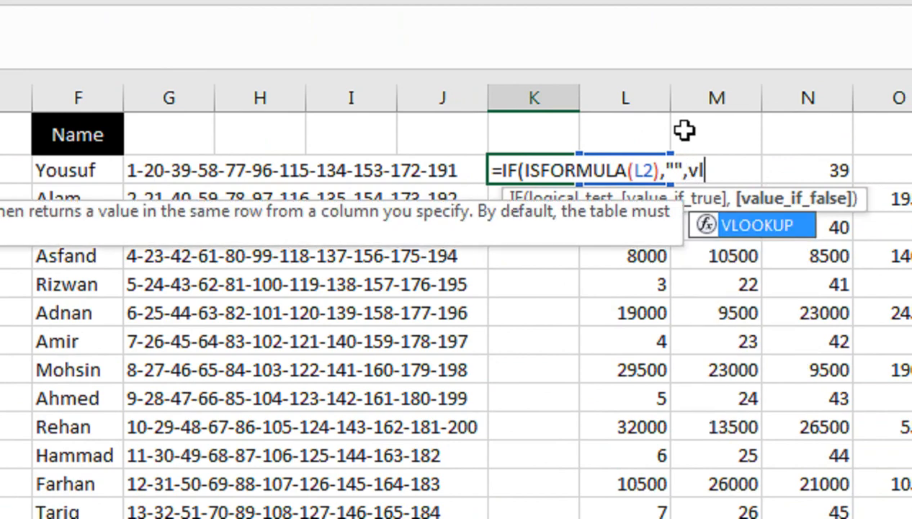
pyautogui.press('Tab')
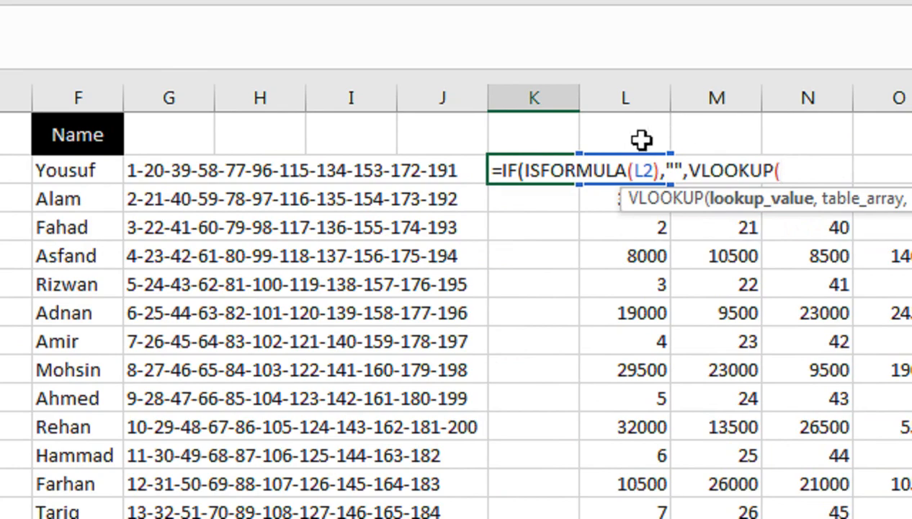
pyautogui.click(615, 140)
pyautogui.press('Down')
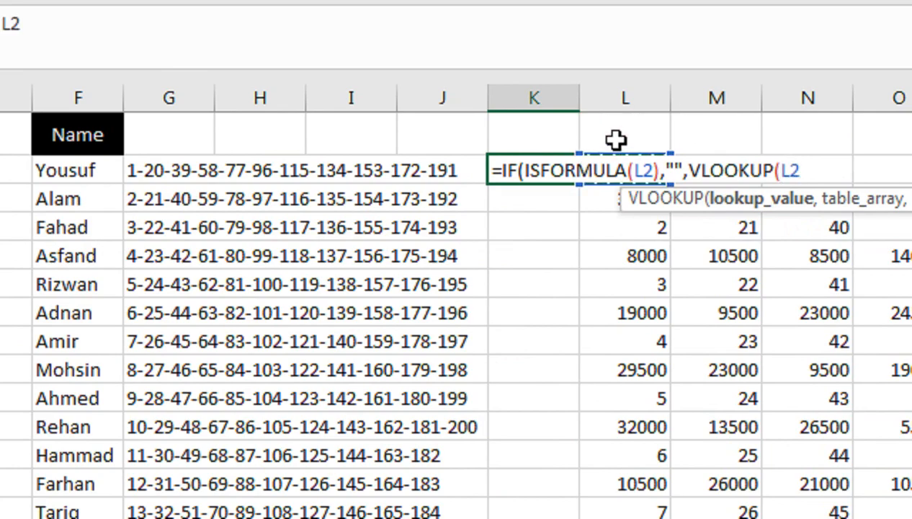
pyautogui.write(',')
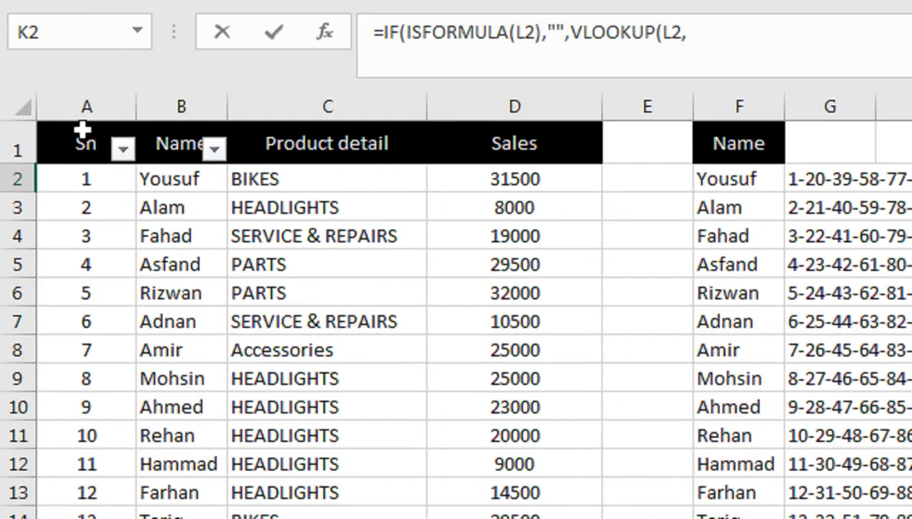
# - Set the VLOOKUP table array to the Sn and Name columns, A1:B201, as an absolute reference, $A$1:$B$201
pyautogui.click(81, 129)
pyautogui.hotkey('shift', 'Right')
pyautogui.hotkey('shift', 'Right')
pyautogui.hotkey('shift', 'Right')
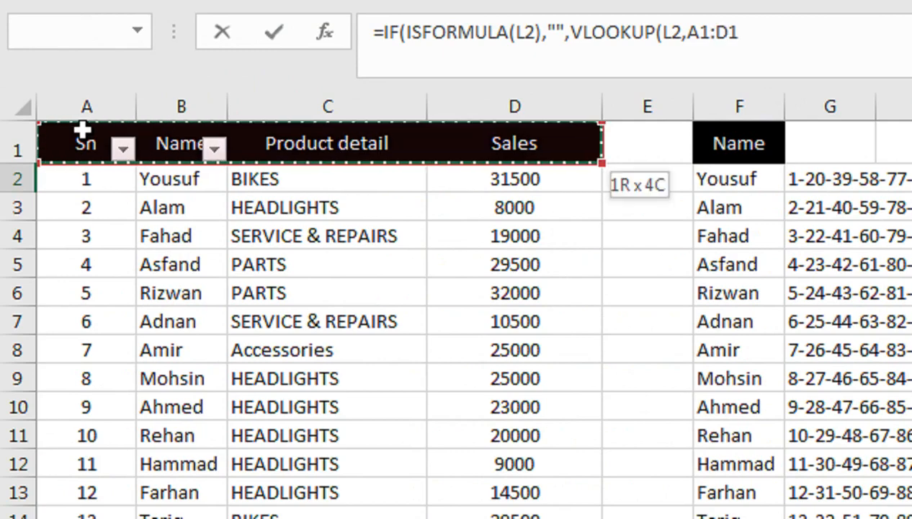
pyautogui.hotkey('shift', 'Left')
pyautogui.hotkey('shift', 'Left')
pyautogui.hotkey('shift', 'Left')
pyautogui.hotkey('shift', 'Right')
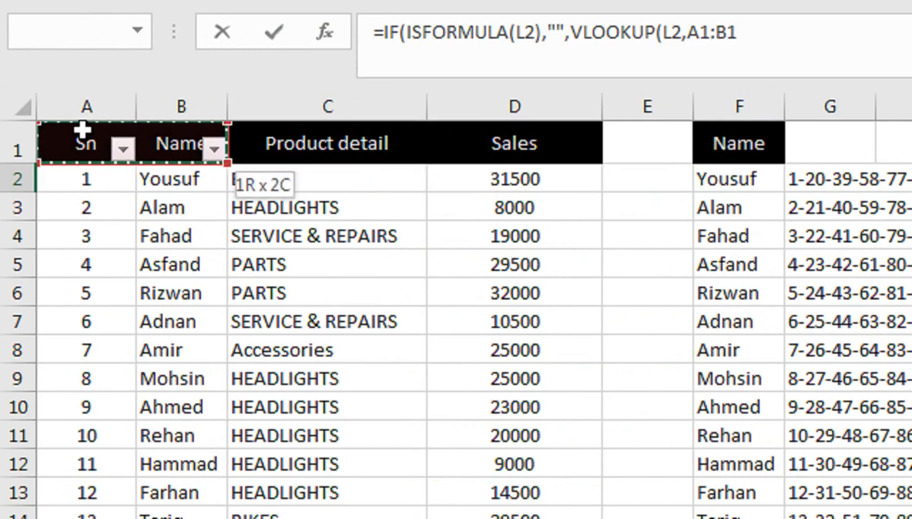
pyautogui.hotkey('ctrl', 'shift', 'Down')
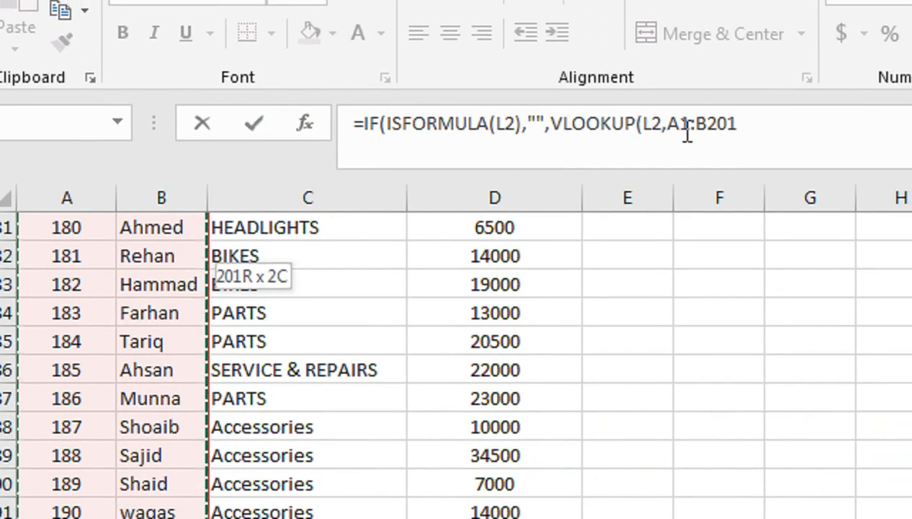
pyautogui.press('F4')
# - Complete the VLOOKUP with column index 2 and exact match FALSE, and fill the K2 formula down column K
pyautogui.write(',2')
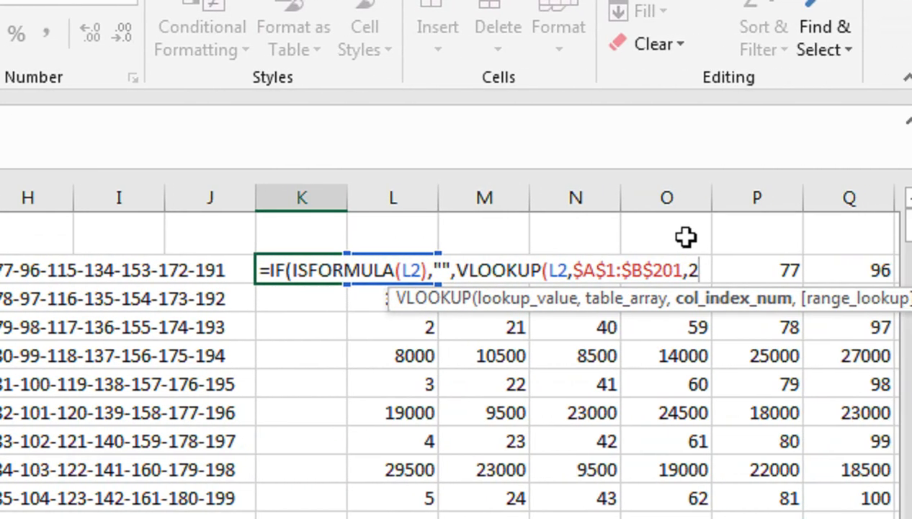
pyautogui.write(',')
pyautogui.press('Down')
pyautogui.press('Tab')
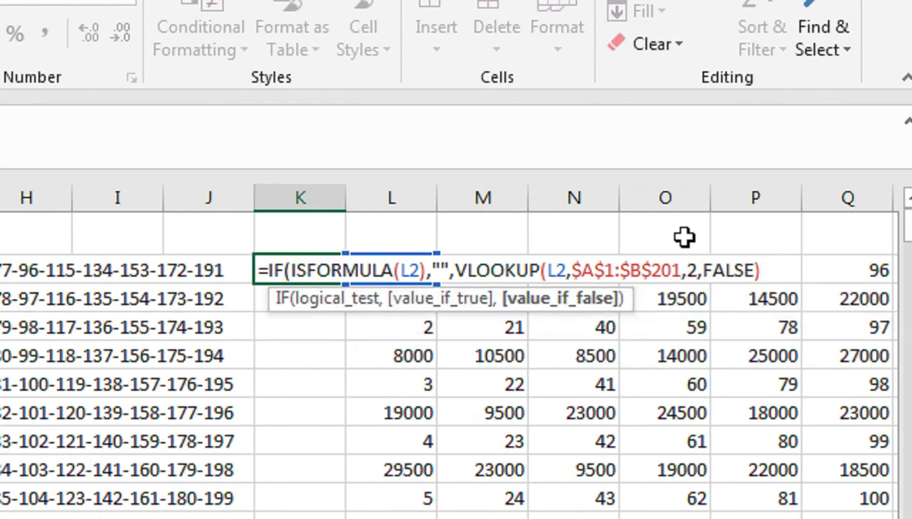
pyautogui.press('Return')
pyautogui.press('Return')
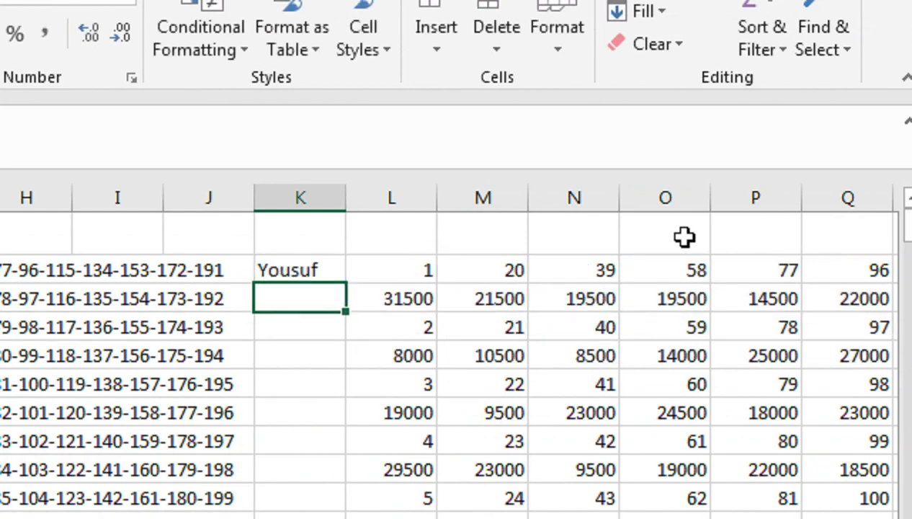
pyautogui.click(316, 270)
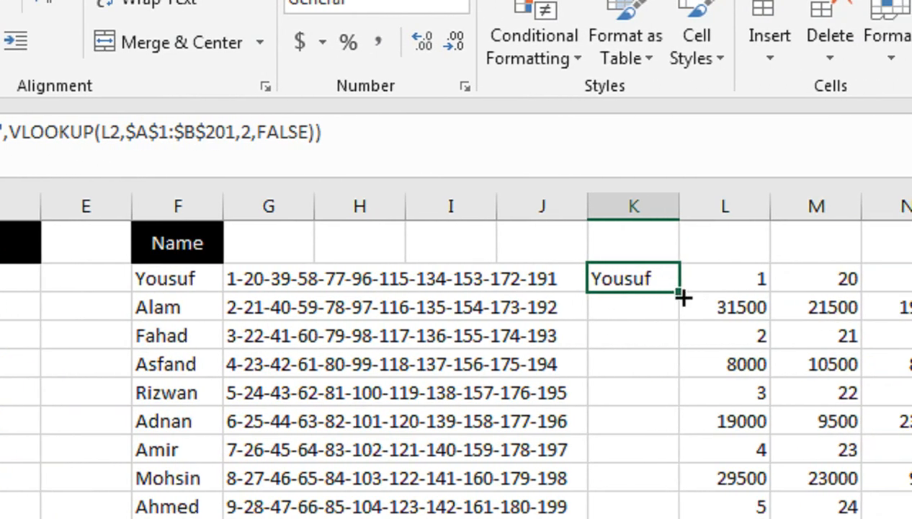
pyautogui.doubleClick(683, 297)
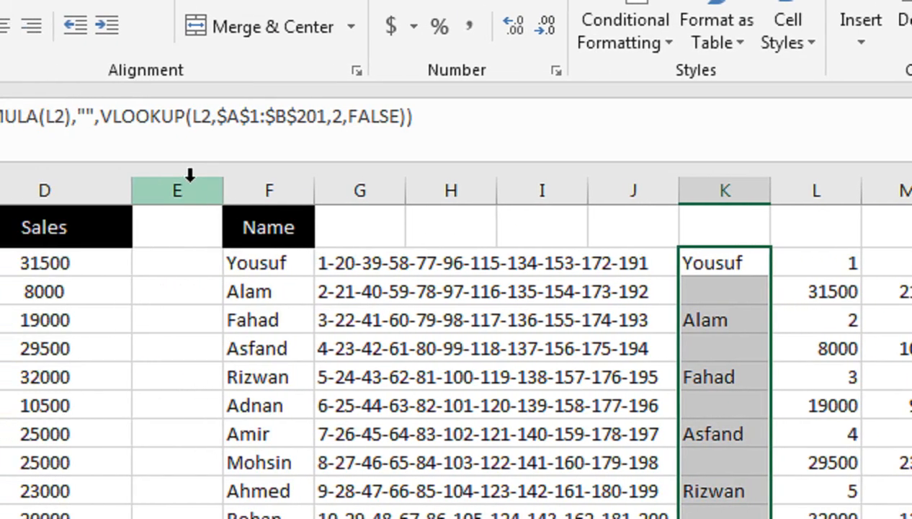
# - Hide columns E through J
pyautogui.click(96, 190)
pyautogui.moveTo(232, 195); pyautogui.dragTo(681, 209)
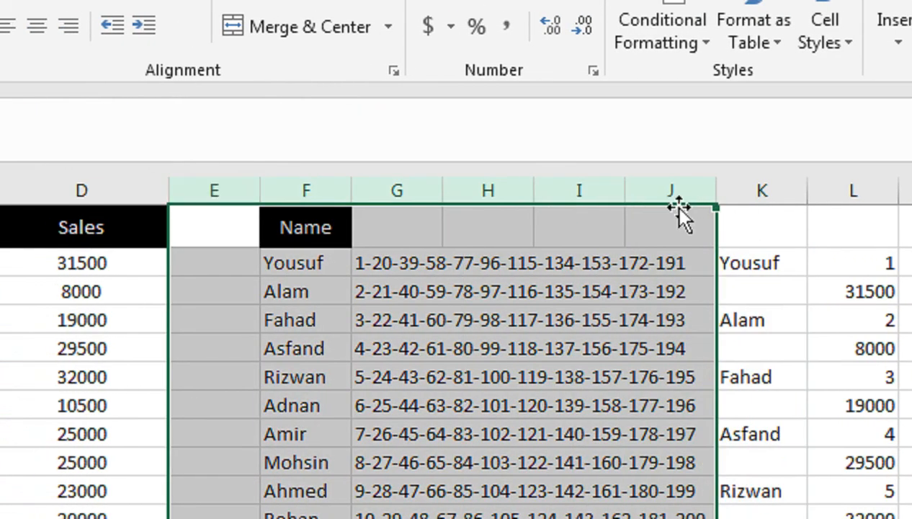
pyautogui.rightClick(685, 185)
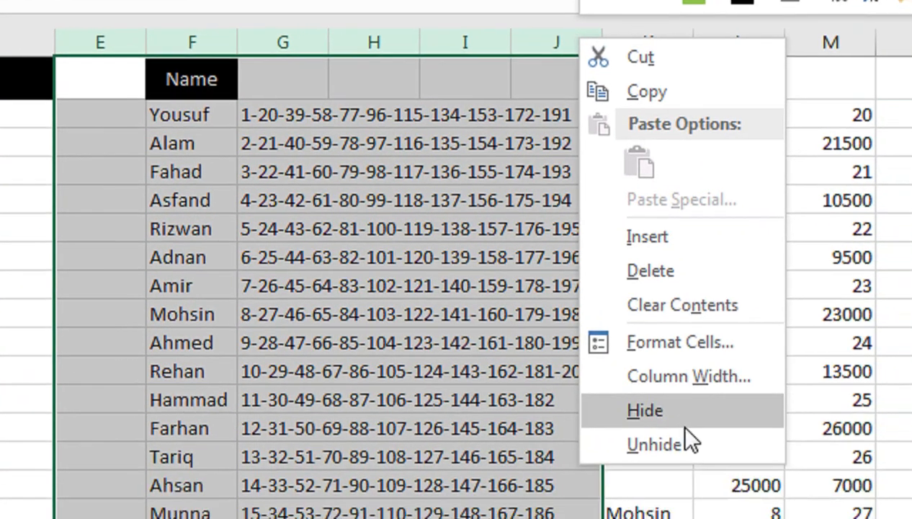
pyautogui.click(684, 410)
pyautogui.click(224, 177)
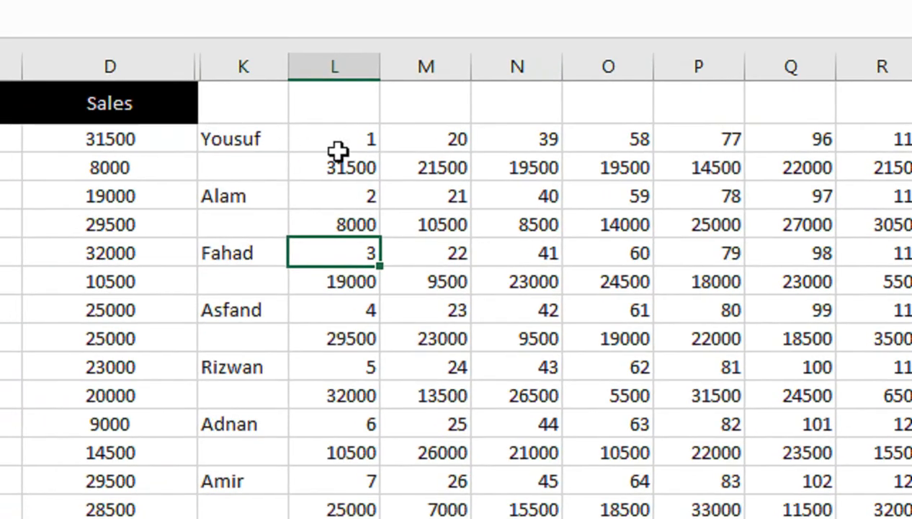
# - Select only the numeric constants in the data block starting at L2 using Go To Special, excluding text, logicals and errors
pyautogui.click(252, 103)
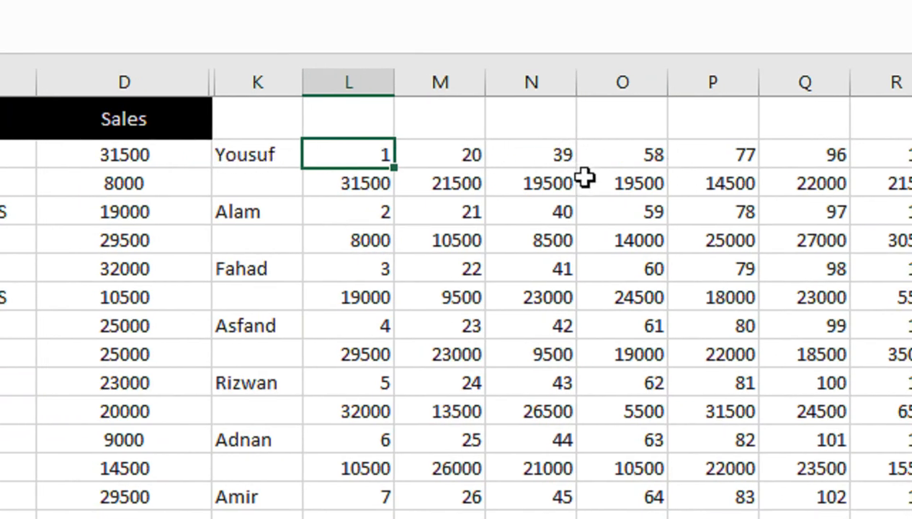
pyautogui.hotkey('ctrl', 'shift', 'Right')
pyautogui.hotkey('ctrl', 'shift', 'Down')
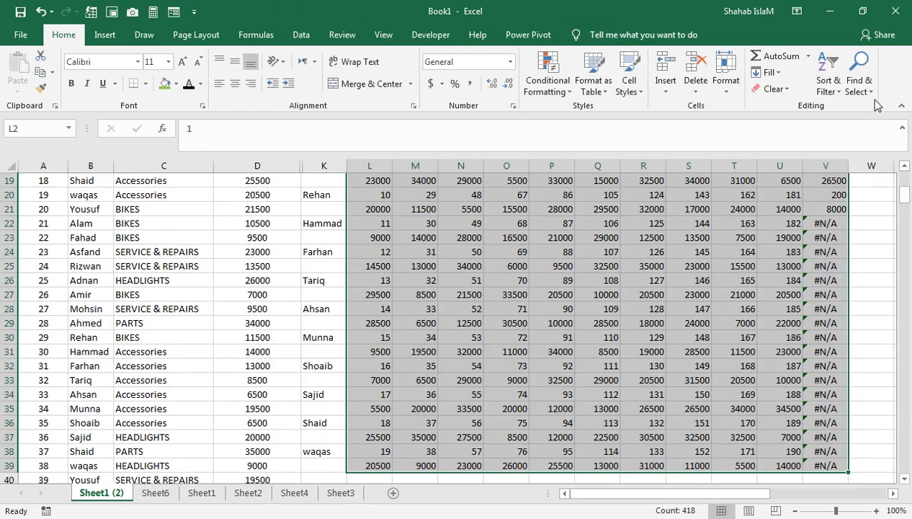
pyautogui.click(859, 81)
pyautogui.click(811, 157)
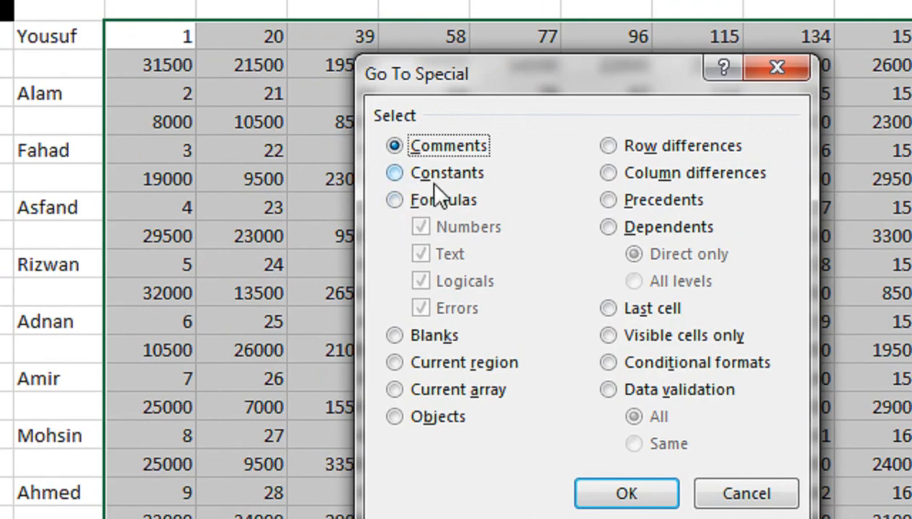
pyautogui.click(436, 175)
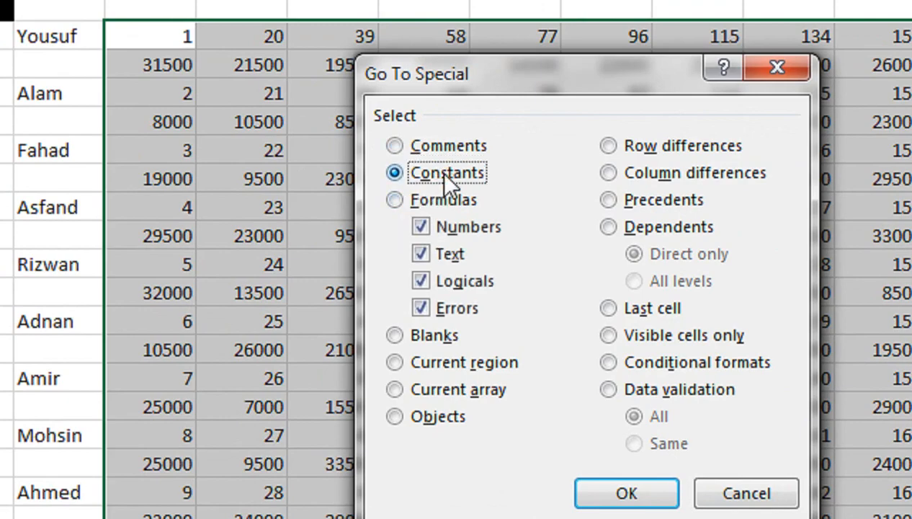
pyautogui.click(421, 256)
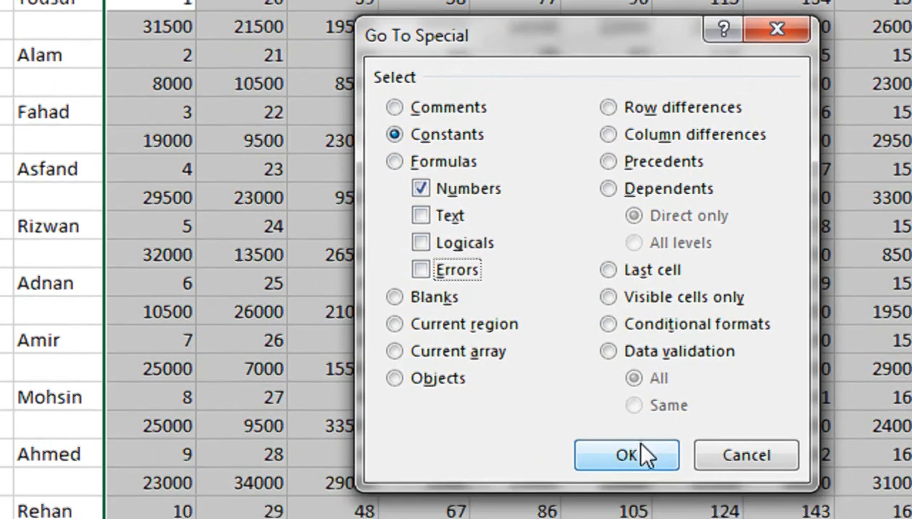
pyautogui.click(626, 492)
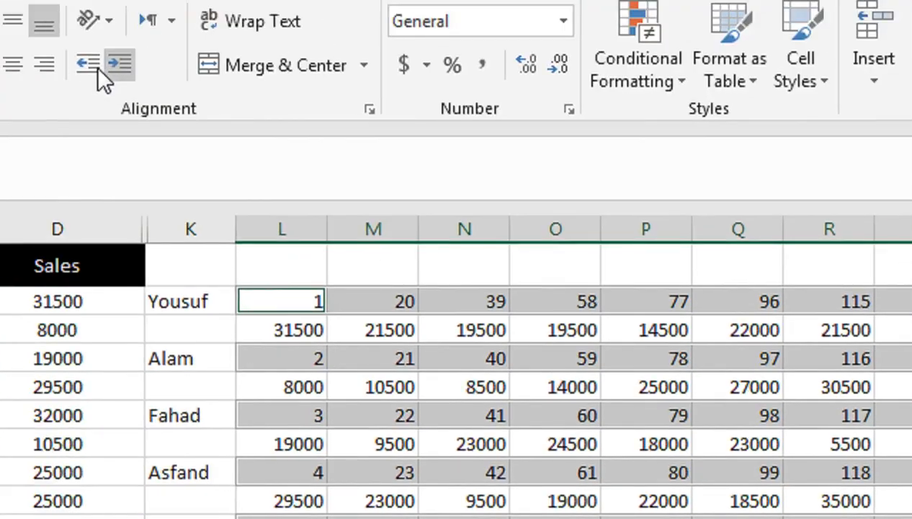
# - Format the selected serial number cells with centered alignment, a light gold fill, bold text and font size 14
pyautogui.click(98, 67)
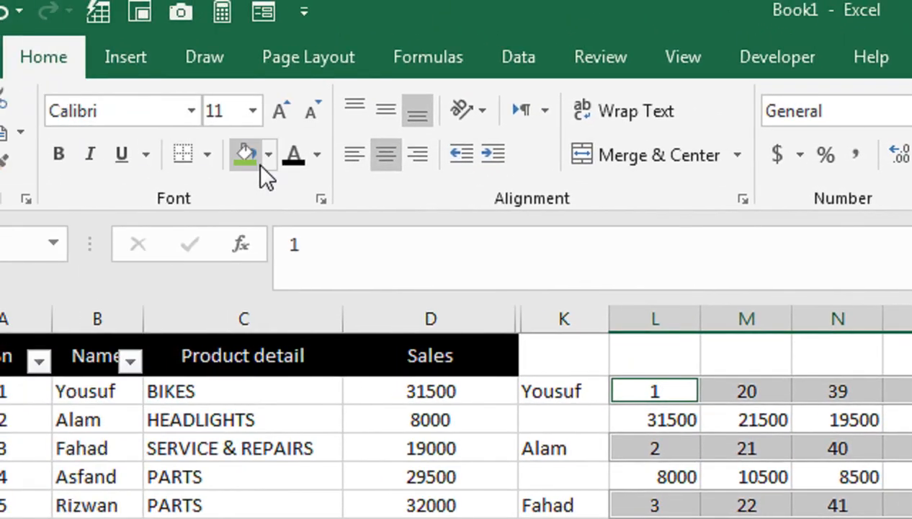
pyautogui.click(267, 156)
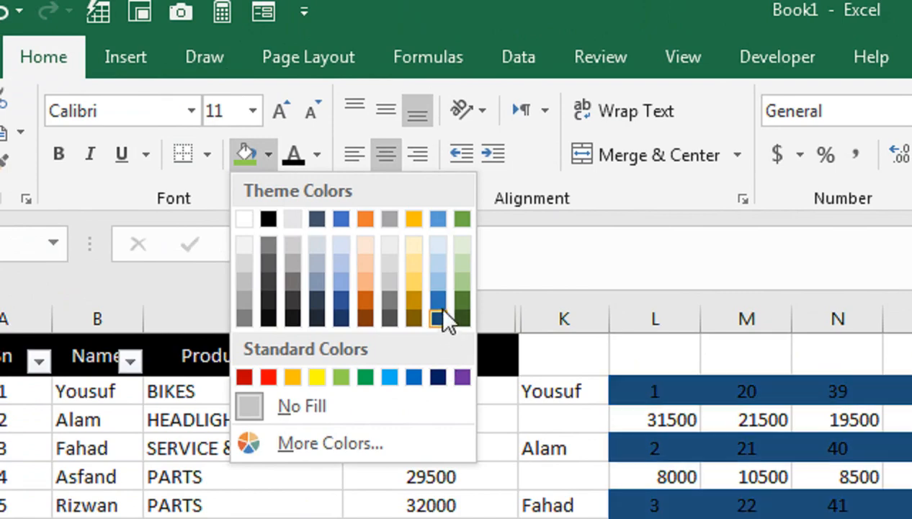
pyautogui.click(414, 263)
pyautogui.click(60, 165)
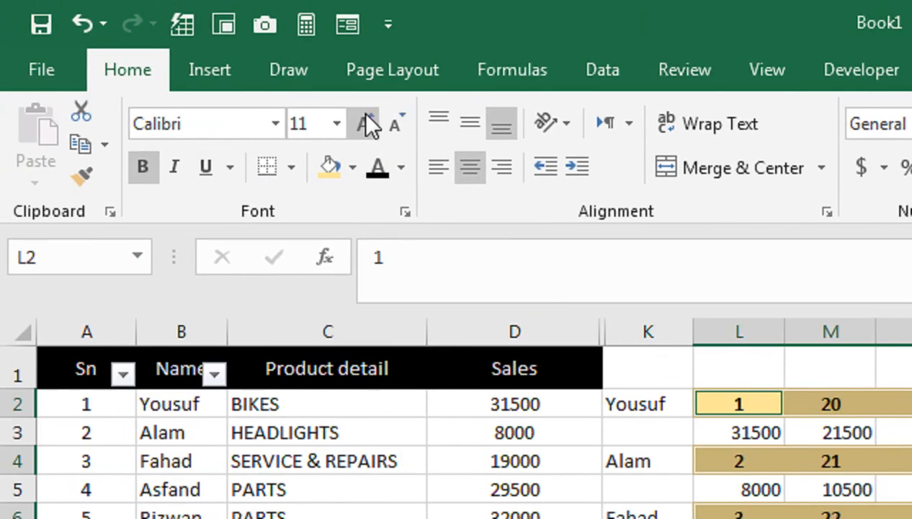
pyautogui.click(367, 124)
pyautogui.click(368, 124)
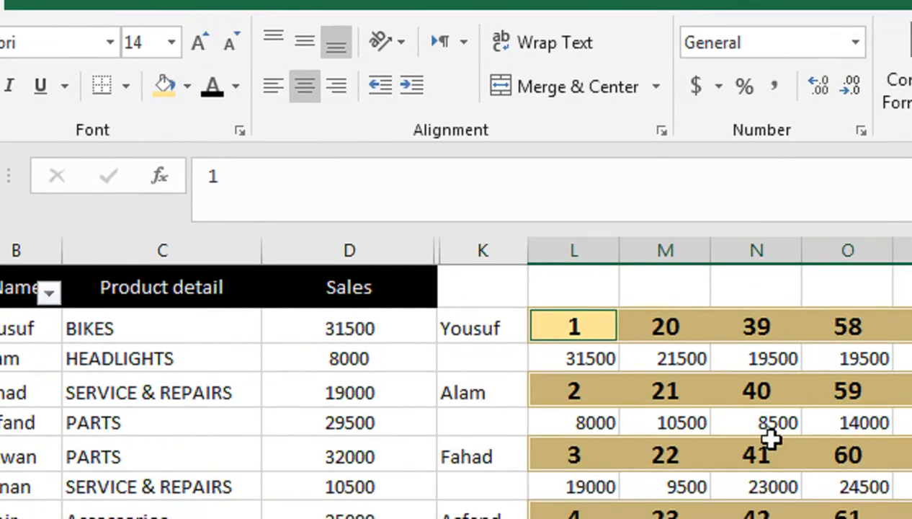
pyautogui.click(763, 443)
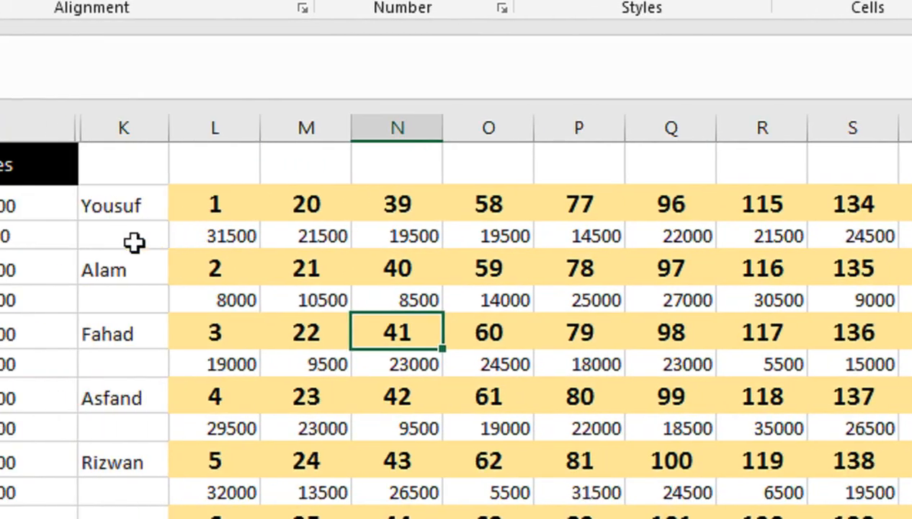
# - Try to select the blank cells among the name labels in K2:K39 using Go To Special
pyautogui.click(223, 209)
pyautogui.hotkey('ctrl', 'shift', 'Down')
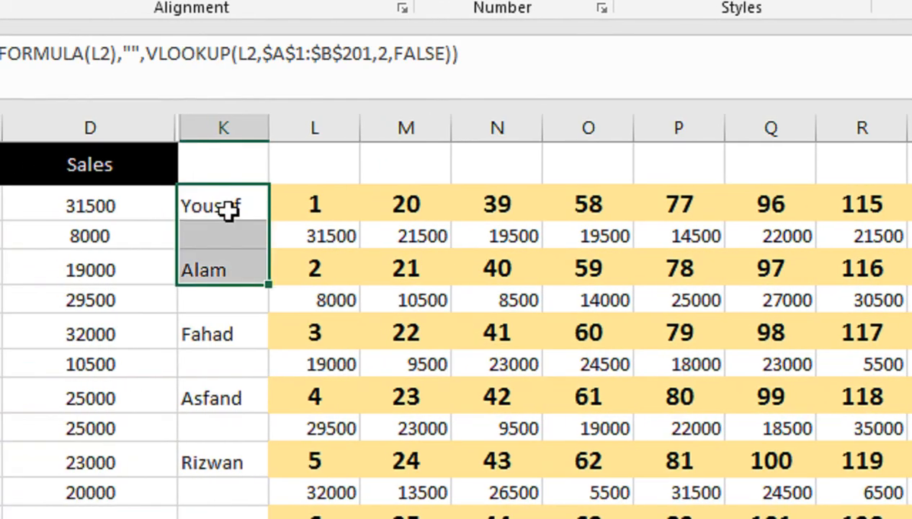
pyautogui.hotkey('ctrl', 'shift', 'Down')
pyautogui.hotkey('ctrl', 'shift', 'Up')
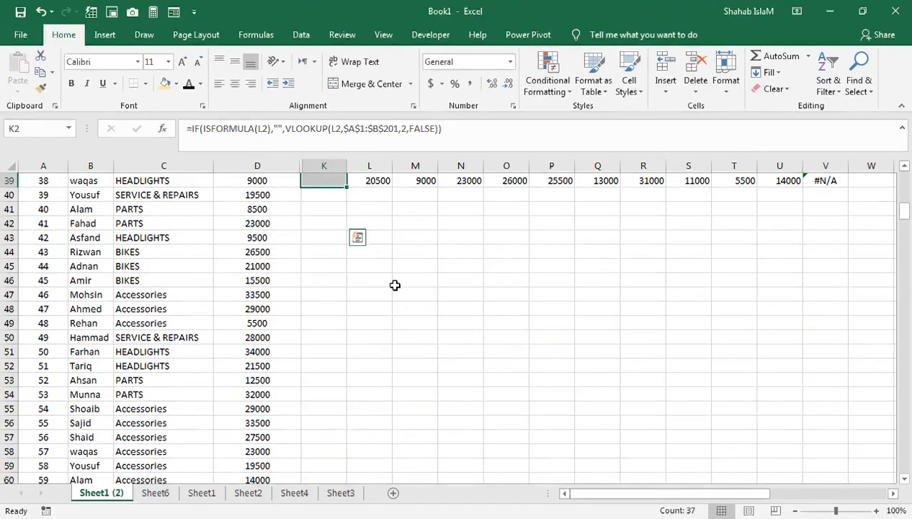
pyautogui.click(904, 477)
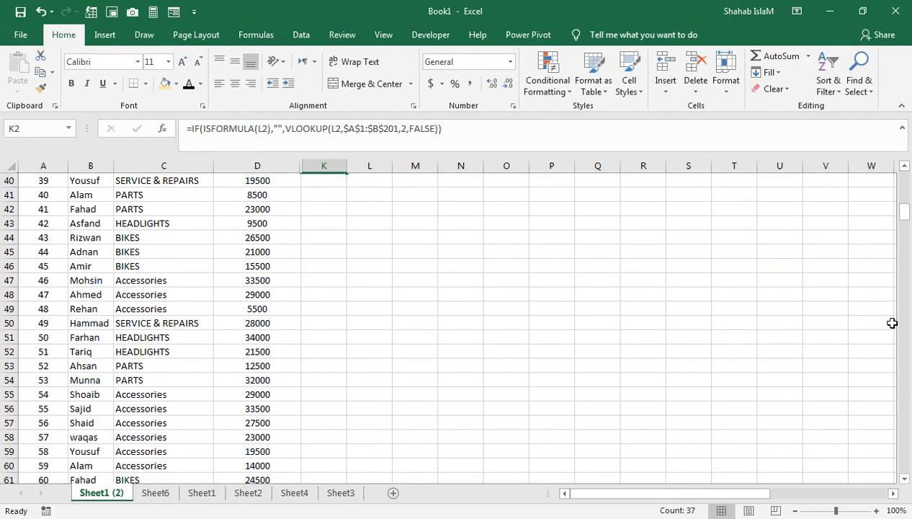
pyautogui.click(901, 168)
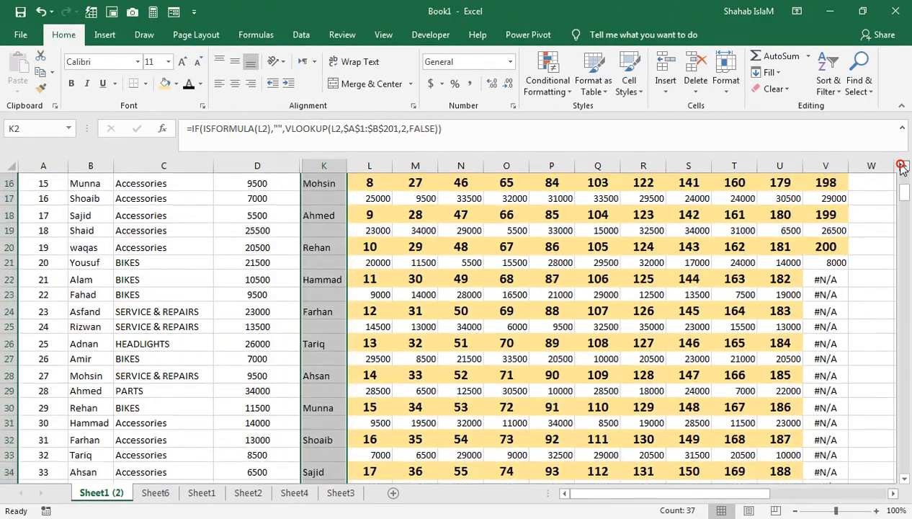
pyautogui.moveTo(902, 168); pyautogui.dragTo(902, 169)
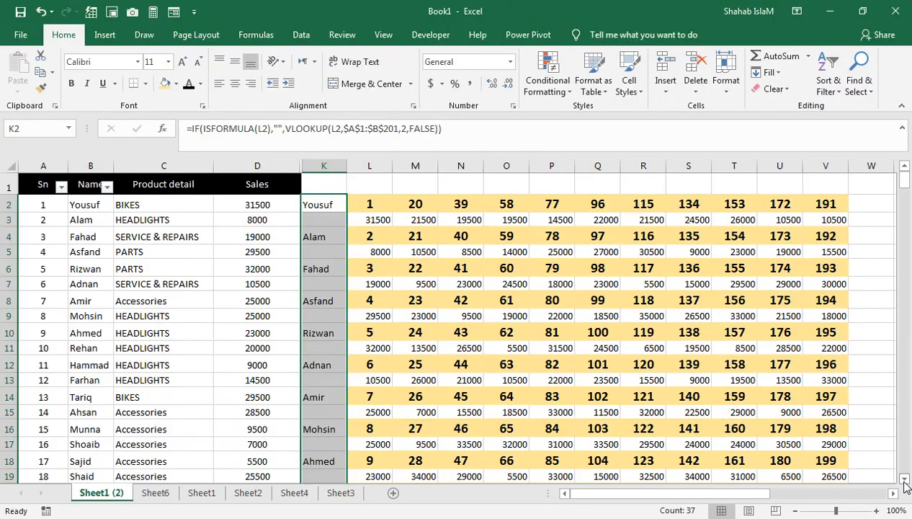
pyautogui.moveTo(905, 478); pyautogui.dragTo(905, 479)
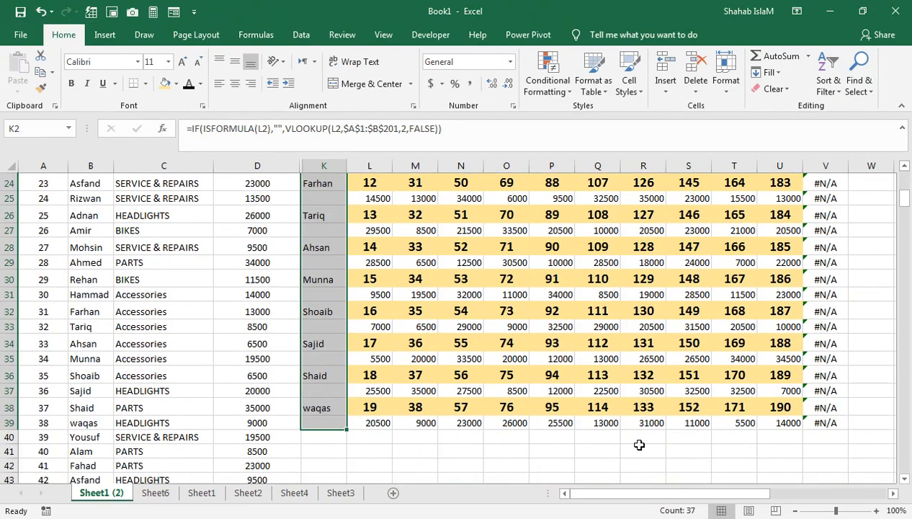
pyautogui.moveTo(902, 169); pyautogui.dragTo(902, 169)
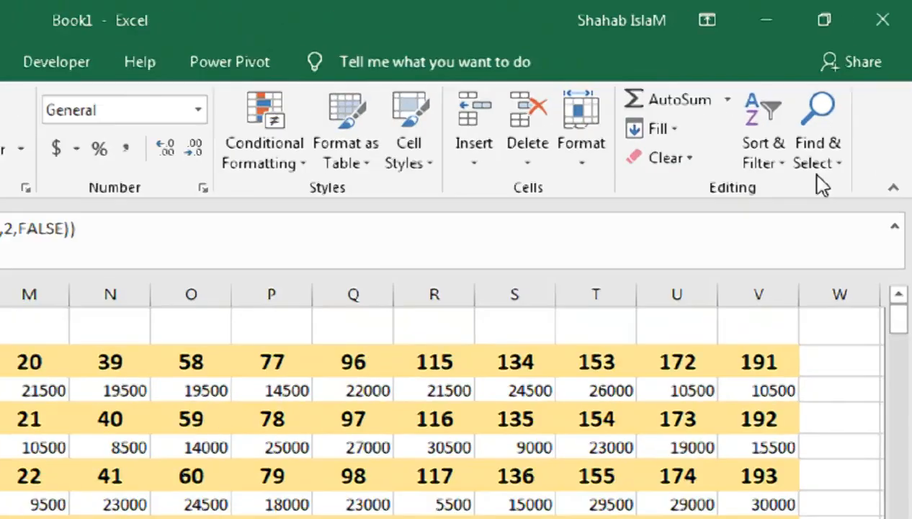
pyautogui.click(858, 92)
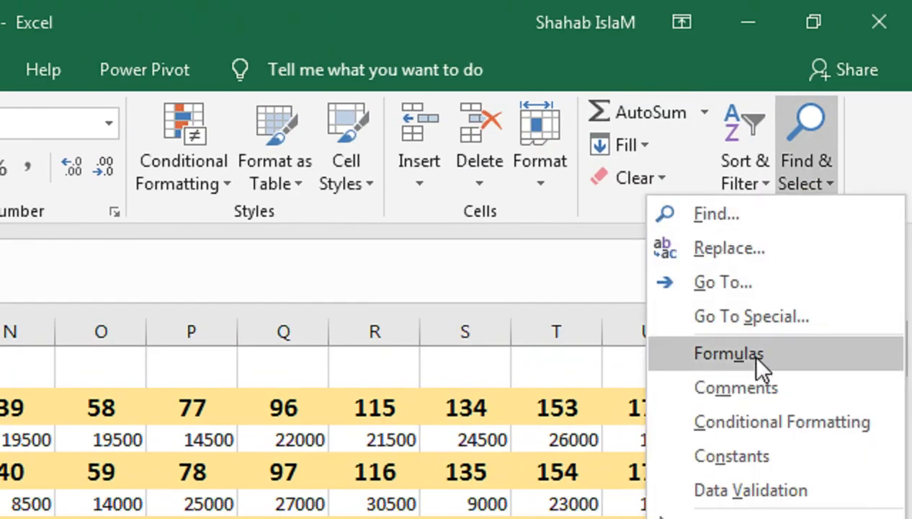
pyautogui.click(759, 327)
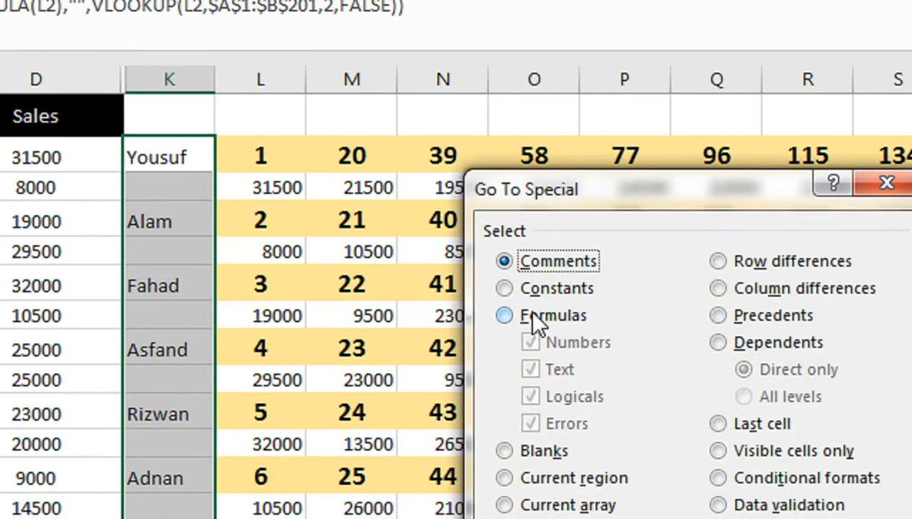
pyautogui.click(504, 452)
pyautogui.click(673, 373)
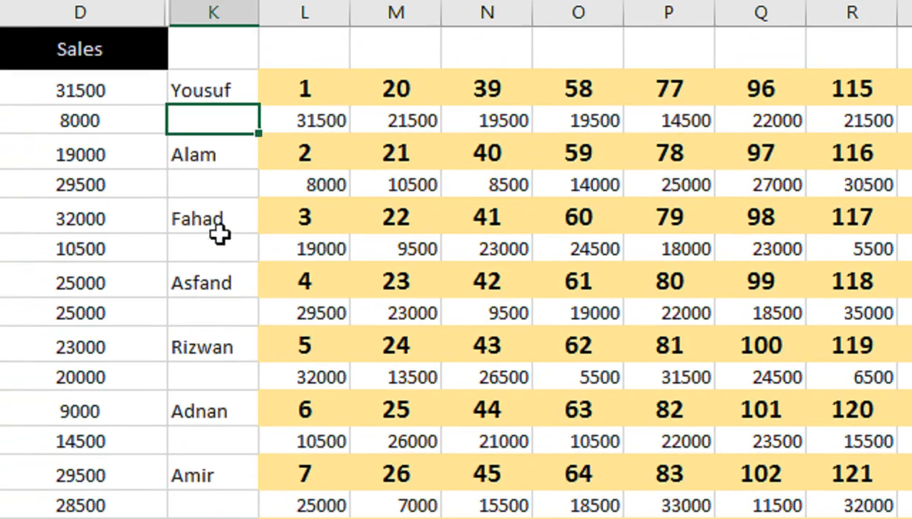
# - Inspect the formulas behind the name and empty-looking cells from K2 to K5
pyautogui.click(240, 183)
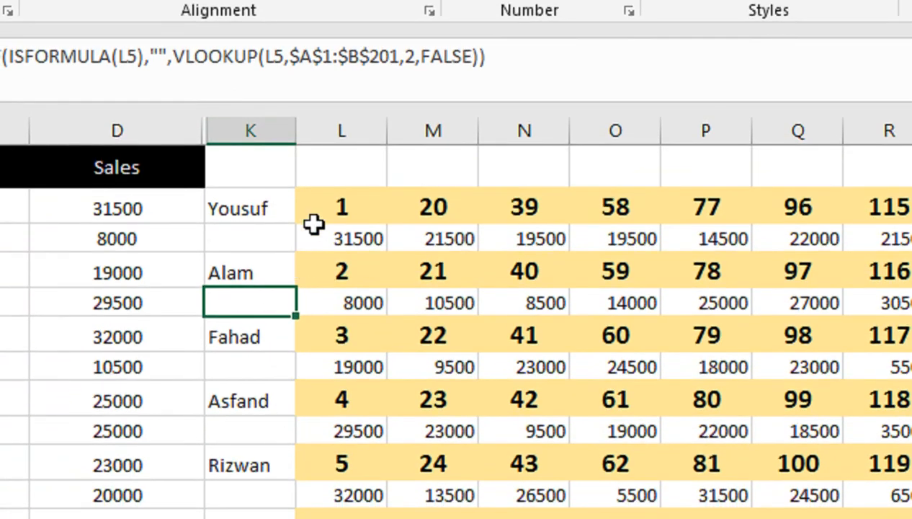
pyautogui.click(254, 204)
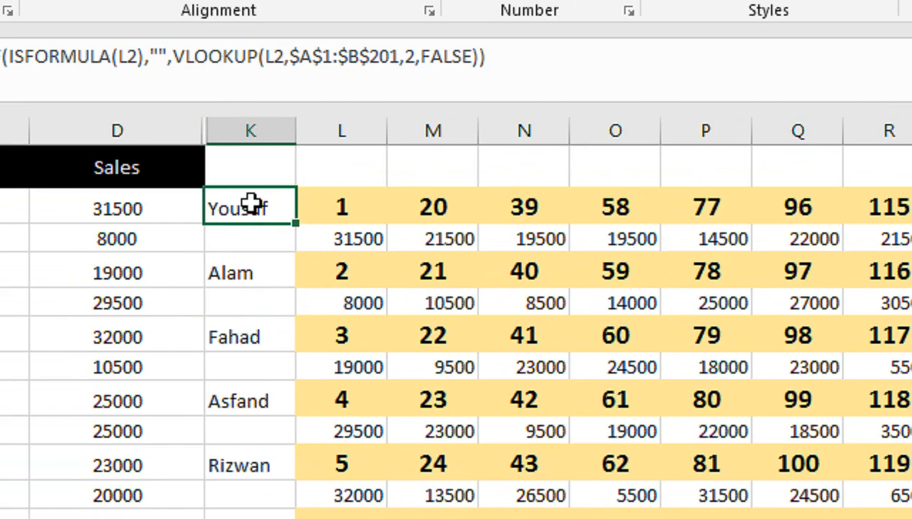
pyautogui.press('Down')
pyautogui.press('Down')
pyautogui.press('Down')
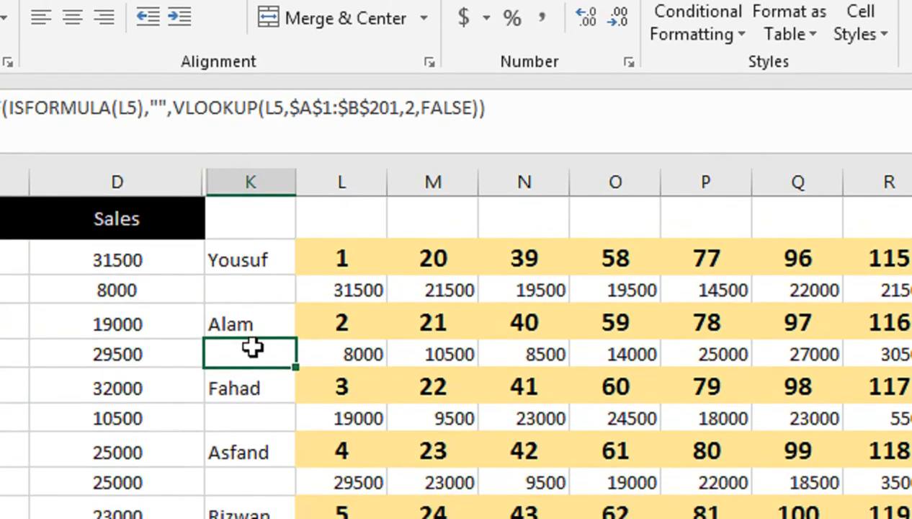
# - Replace the name formulas in K2:K39 with their values by copying the range and pasting values in place
pyautogui.click(256, 266)
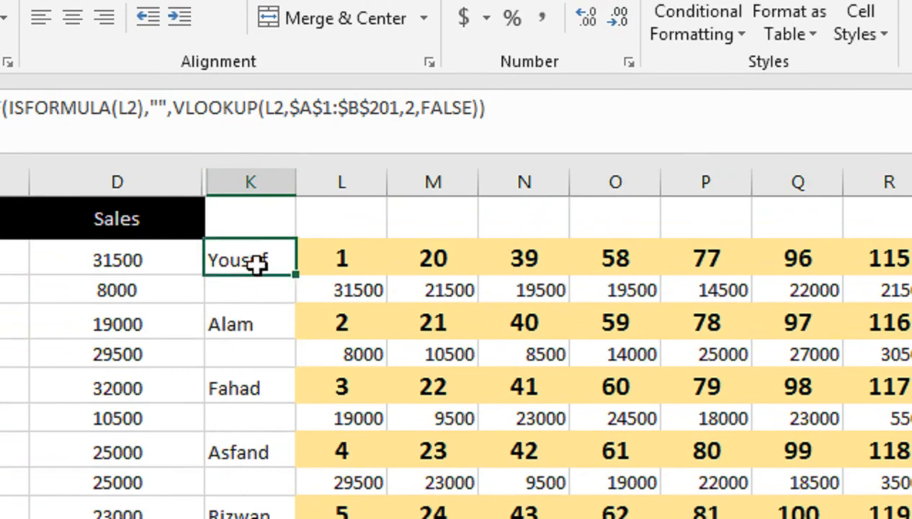
pyautogui.hotkey('ctrl', 'shift', 'Down')
pyautogui.hotkey('ctrl', 'shift', 'Down')
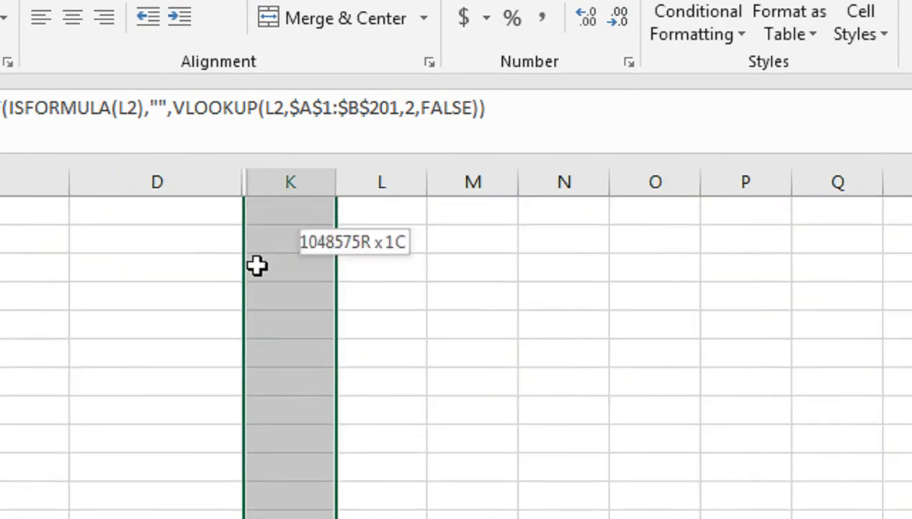
pyautogui.hotkey('ctrl', 'shift', 'Up')
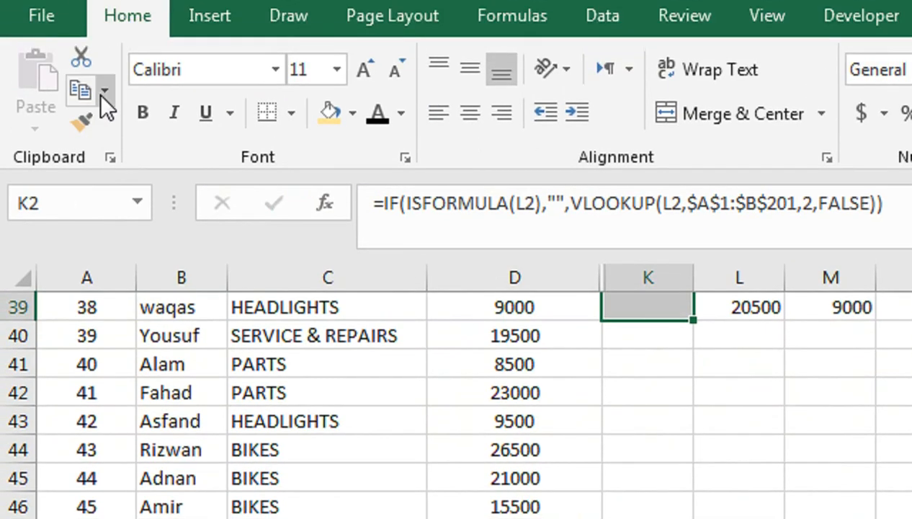
pyautogui.click(104, 127)
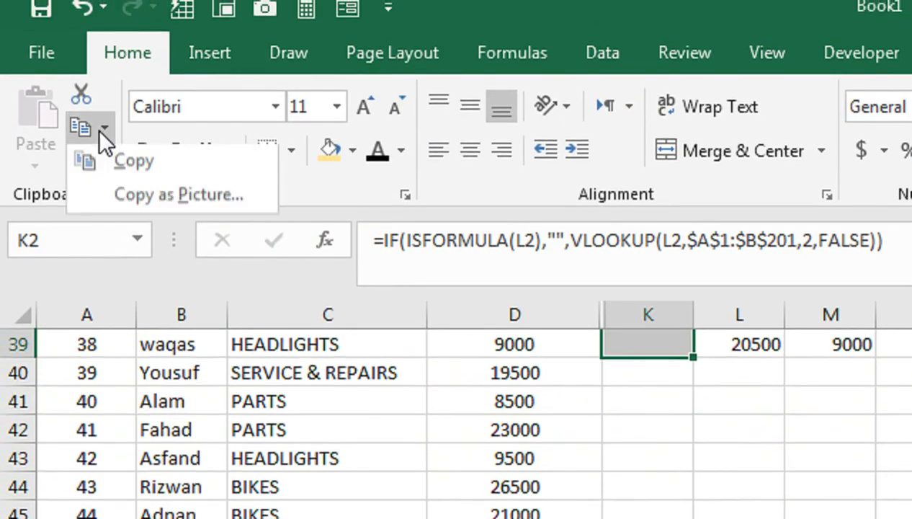
pyautogui.click(152, 189)
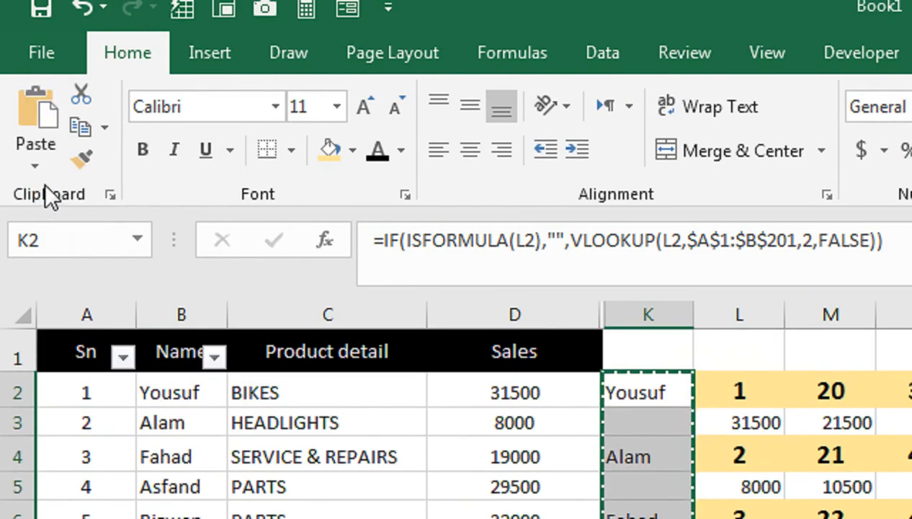
pyautogui.click(42, 171)
pyautogui.click(29, 344)
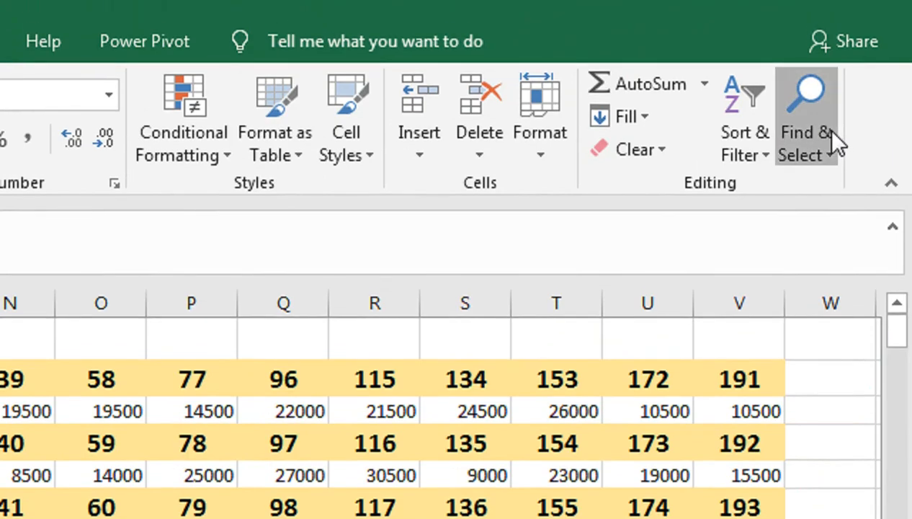
# - Try selecting the blanks in the pasted-value range K2:K39 with Go To Special, and clear the copy marquee
pyautogui.click(825, 144)
pyautogui.click(719, 288)
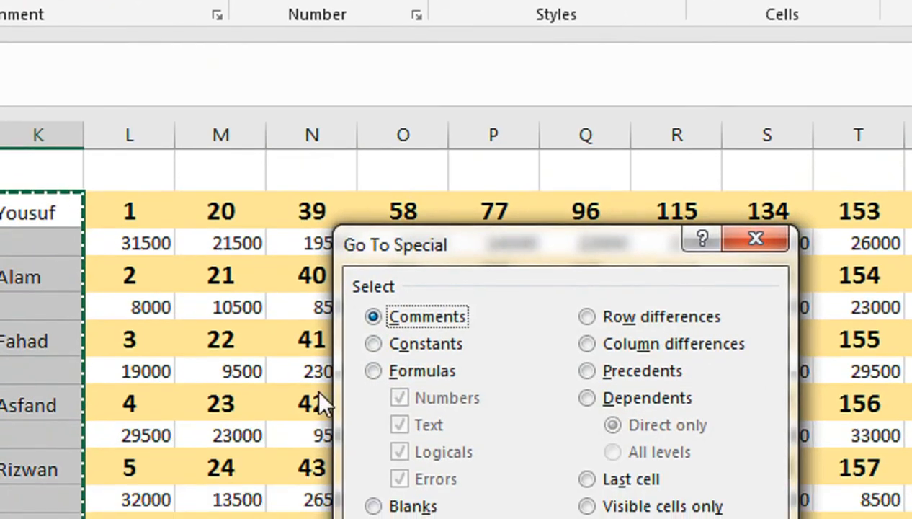
pyautogui.click(372, 500)
pyautogui.click(605, 518)
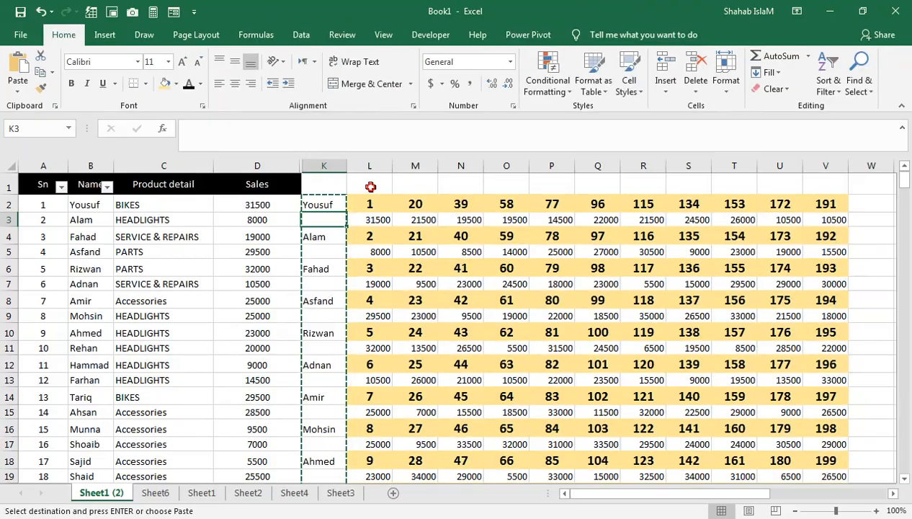
pyautogui.press('Escape')
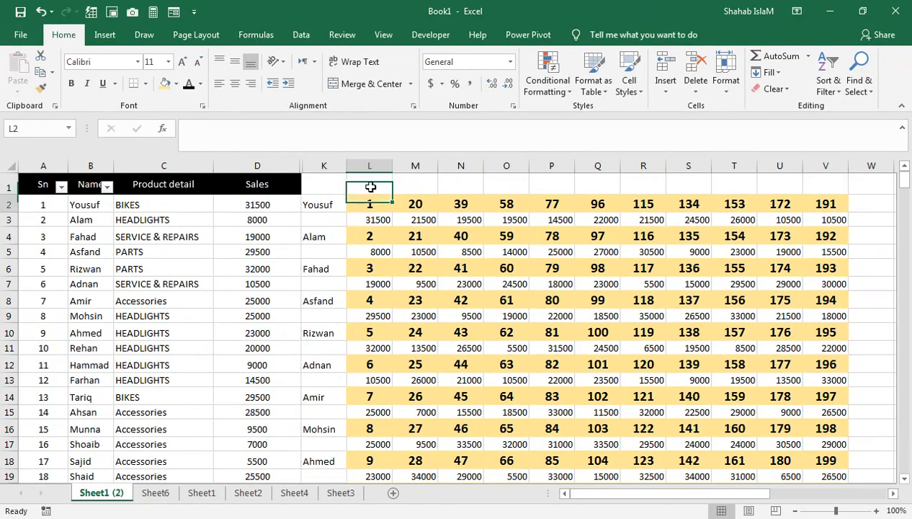
pyautogui.press('Down')
pyautogui.press('Left')
pyautogui.hotkey('shift', 'Down')
pyautogui.hotkey('shift', 'Down')
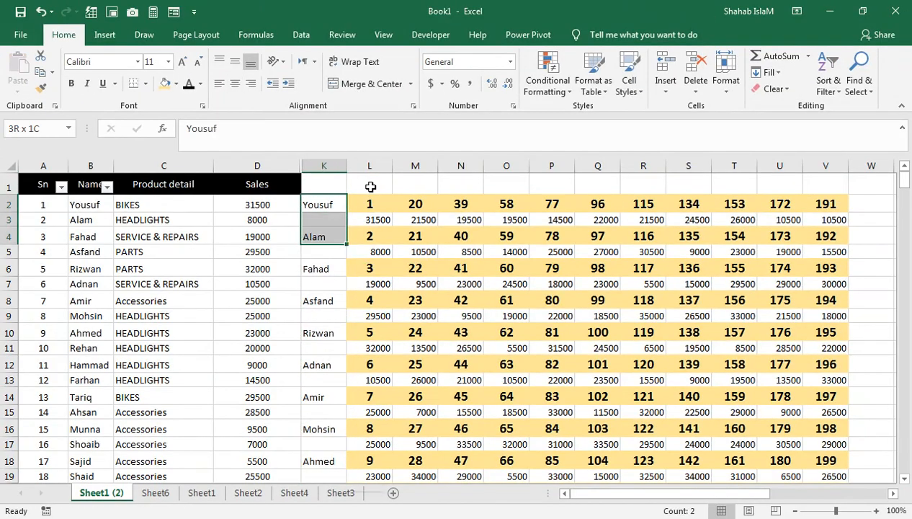
pyautogui.hotkey('ctrl', 'shift', 'Down')
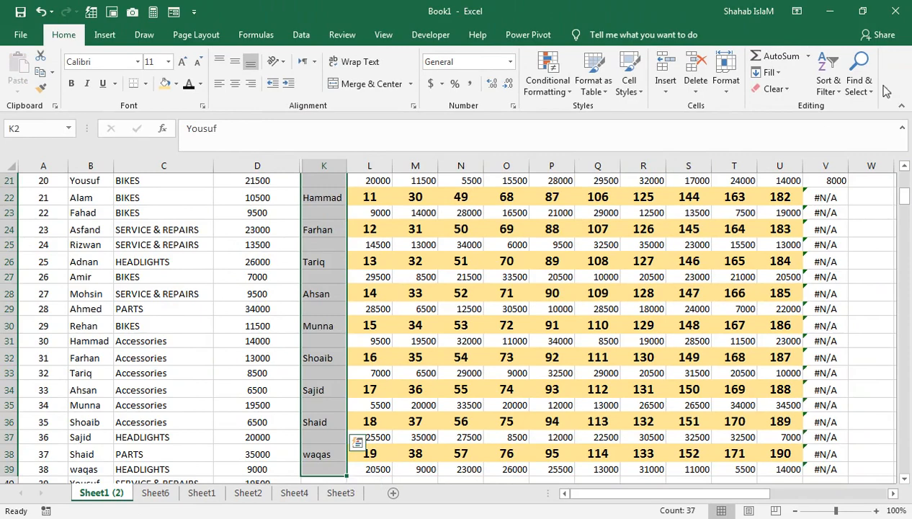
pyautogui.press('Down')
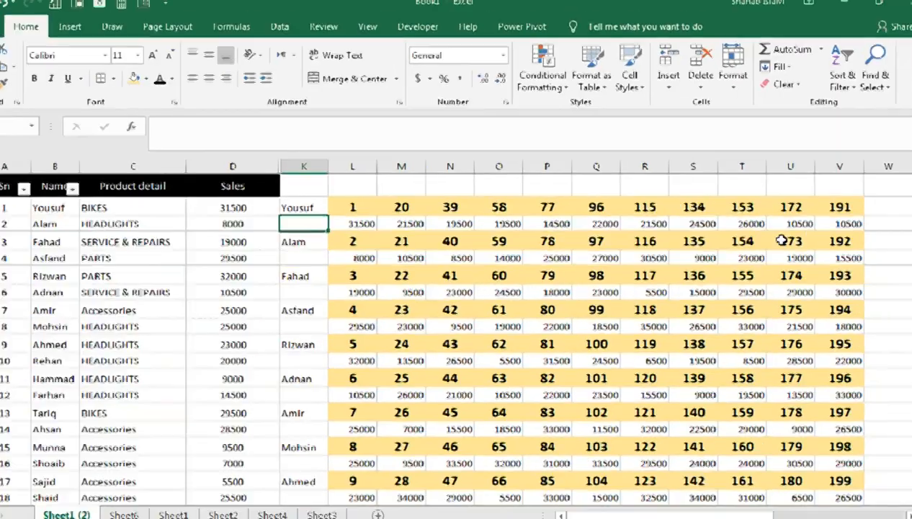
# - Examine the lower part of column V in the serial number and sales block
pyautogui.click(812, 235)
pyautogui.hotkey('ctrl', 'Down')
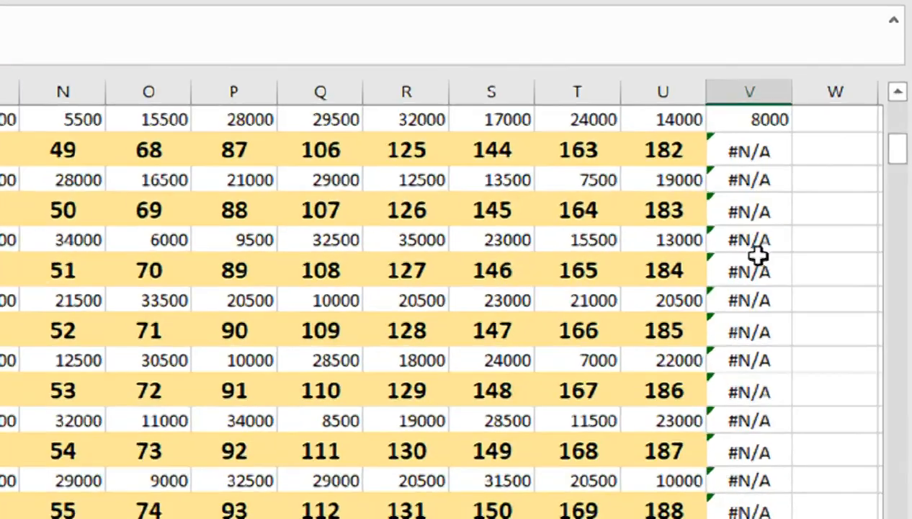
pyautogui.moveTo(810, 238); pyautogui.dragTo(824, 167)
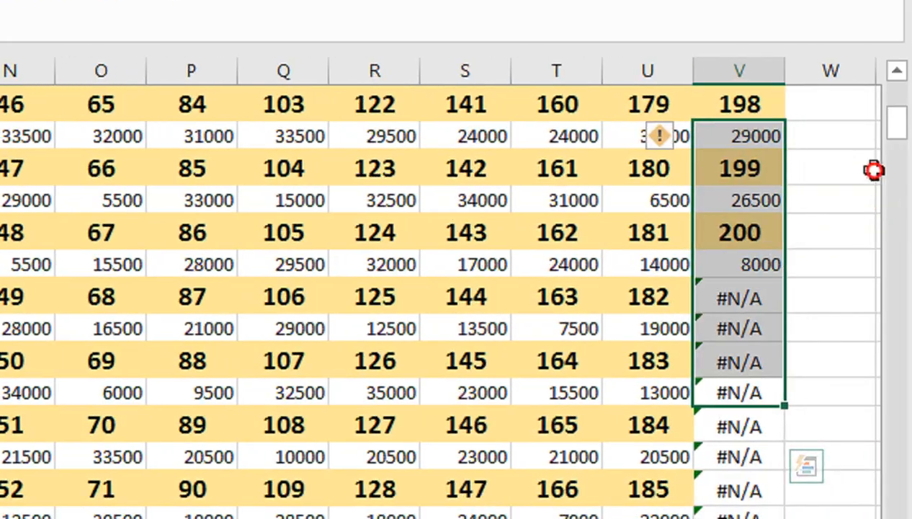
pyautogui.moveTo(873, 170); pyautogui.dragTo(817, 116)
# - Begin a formula in W3 that tests whether L3 contains a formula: =IF(ISFORMULA(L3),
pyautogui.click(799, 269)
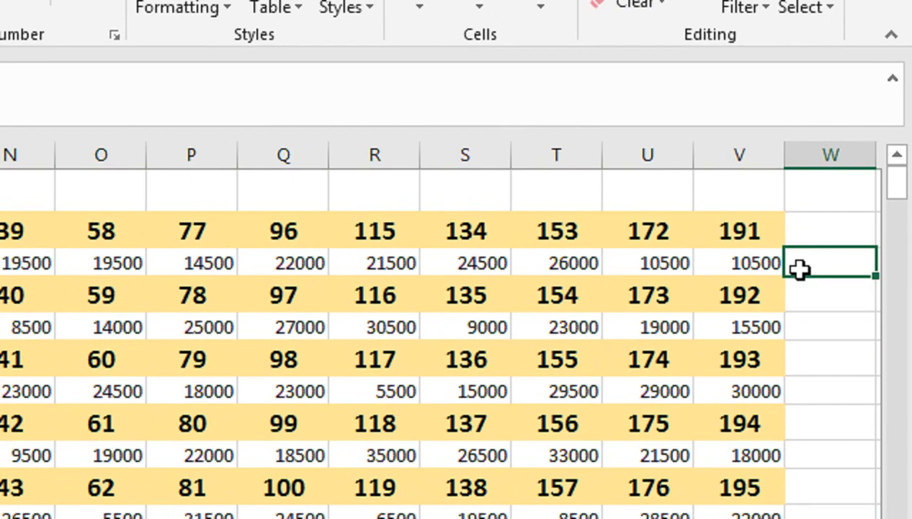
pyautogui.write('=')
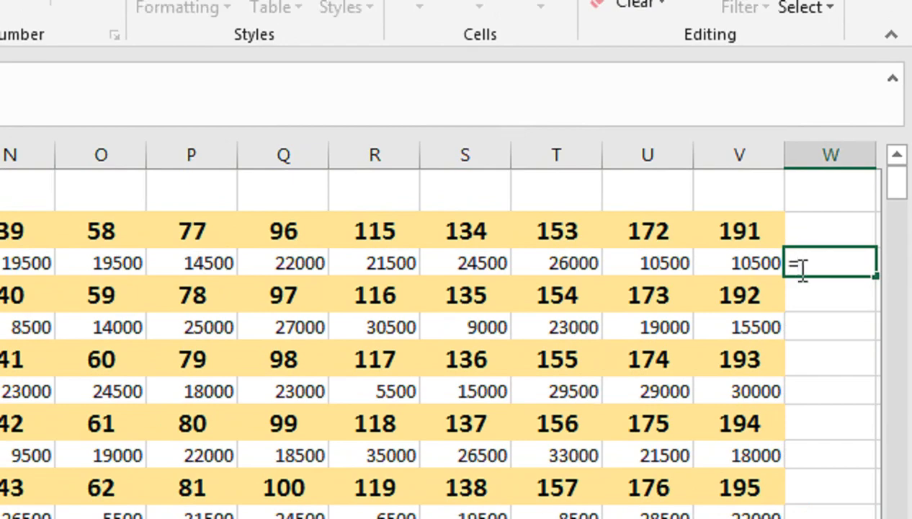
pyautogui.write('IF(')
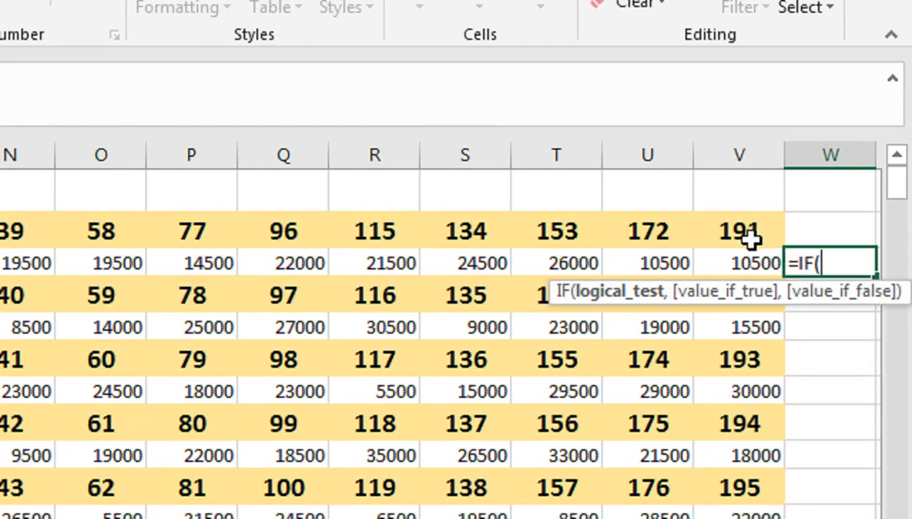
pyautogui.write('ISF')
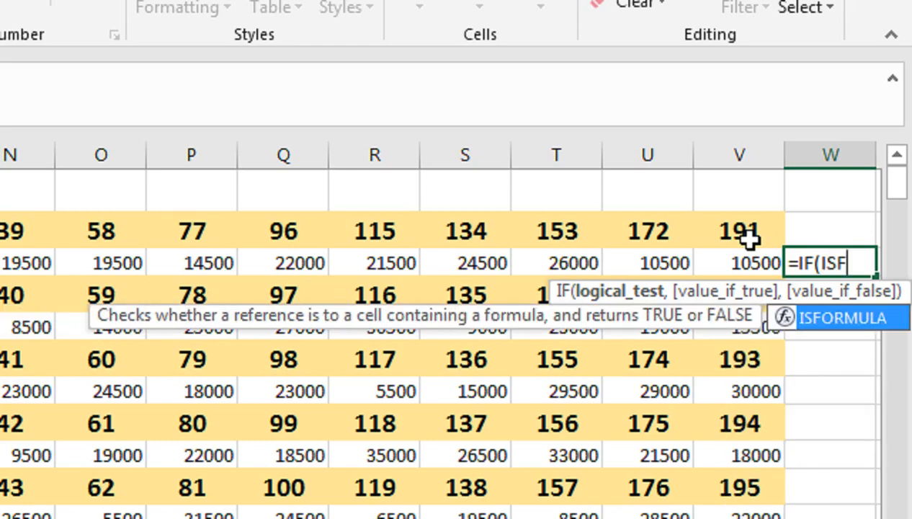
pyautogui.press('Tab')
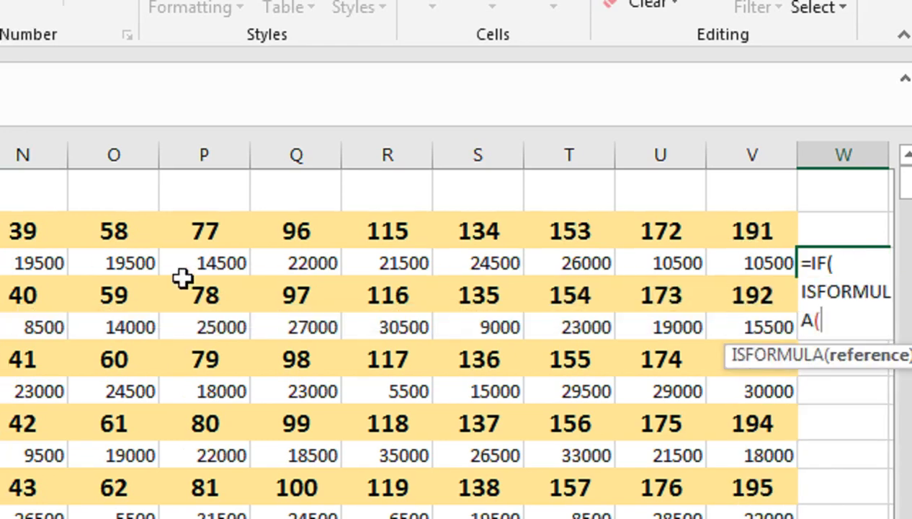
pyautogui.hscroll(-5, 128, 264)
pyautogui.click(224, 265)
pyautogui.hscroll(3, 789, 261)
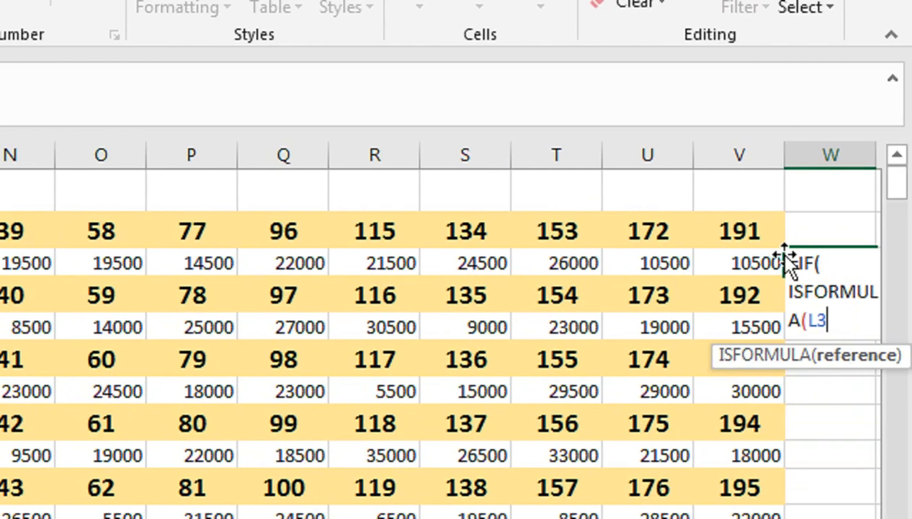
pyautogui.write(')')
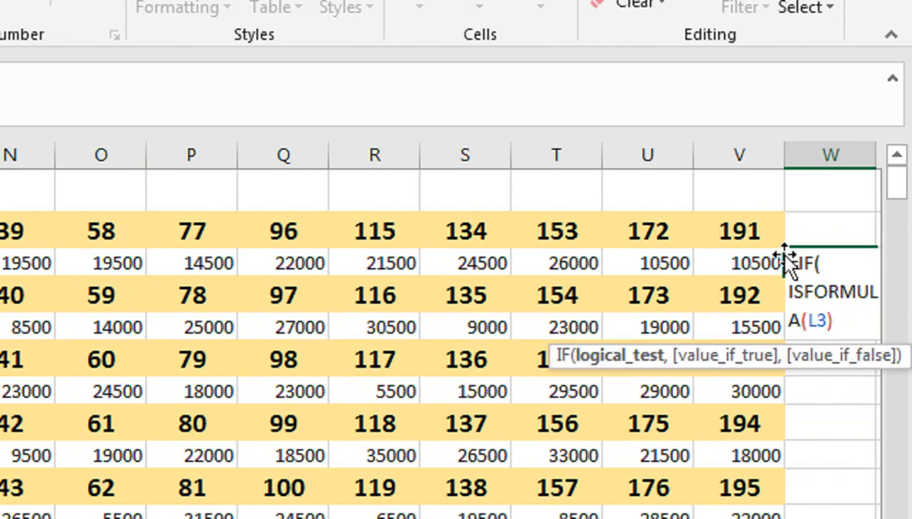
pyautogui.write(',')
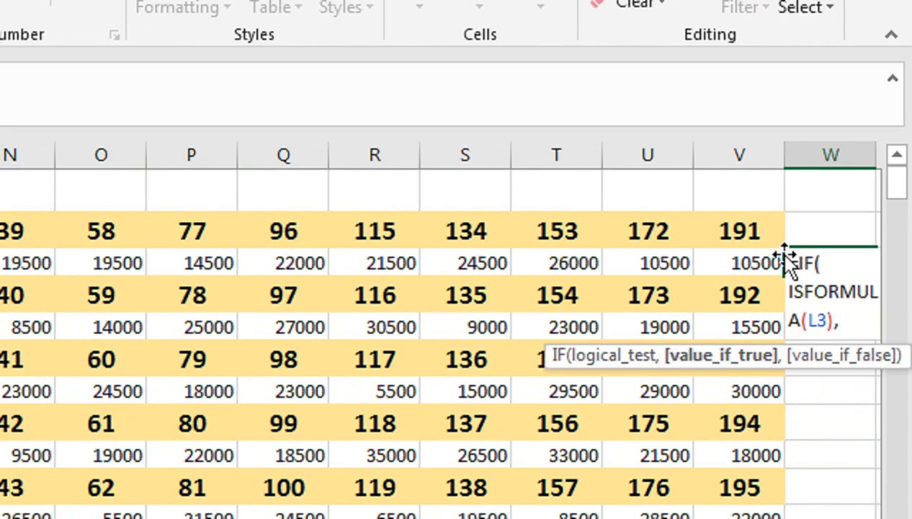
# - Complete the W3 formula so it returns SUM(L3:V3) when the test is true and "" otherwise
pyautogui.write('SUM(')
pyautogui.press('Up')
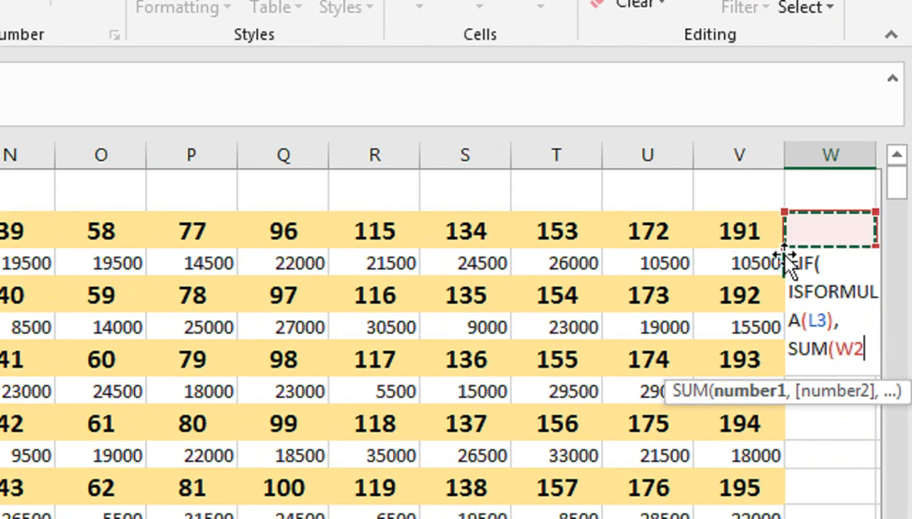
pyautogui.press('Down')
pyautogui.press('Left')
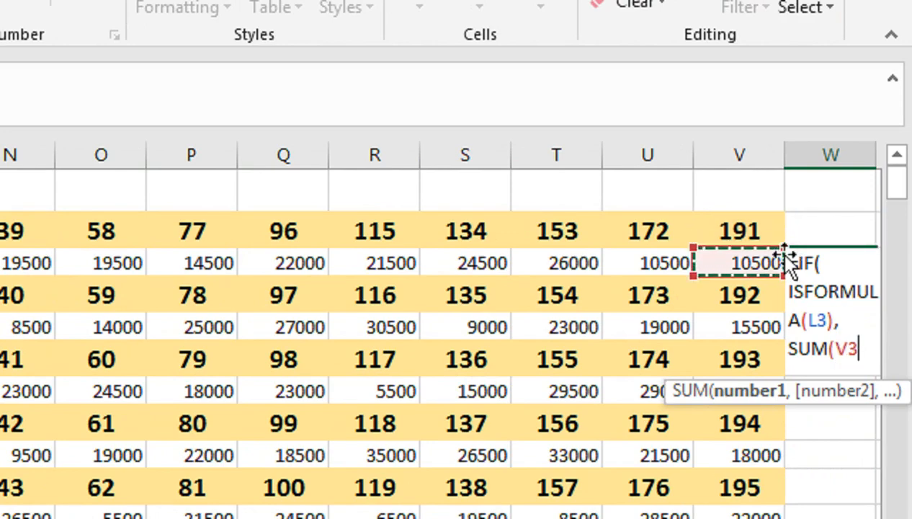
pyautogui.hotkey('shift', 'Left')
pyautogui.hotkey('ctrl', 'shift', 'Left')
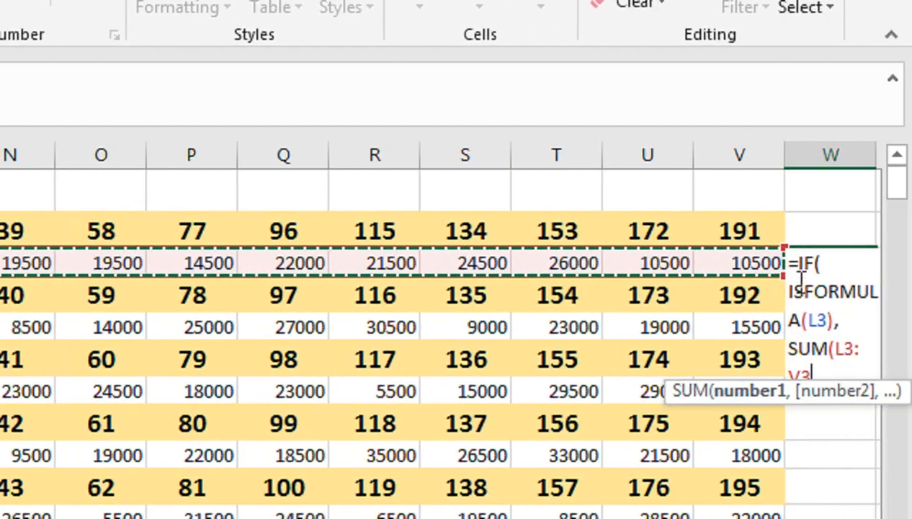
pyautogui.write('),')
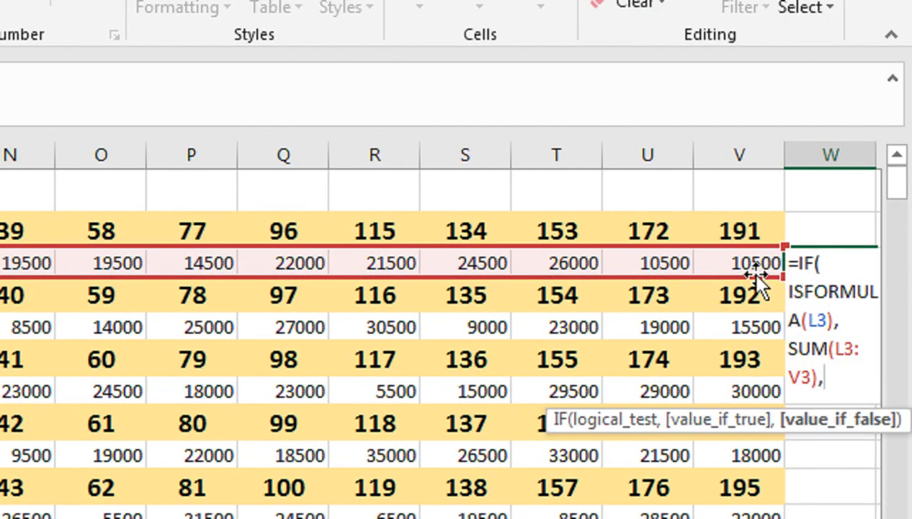
pyautogui.write('"")')
pyautogui.press('Return')
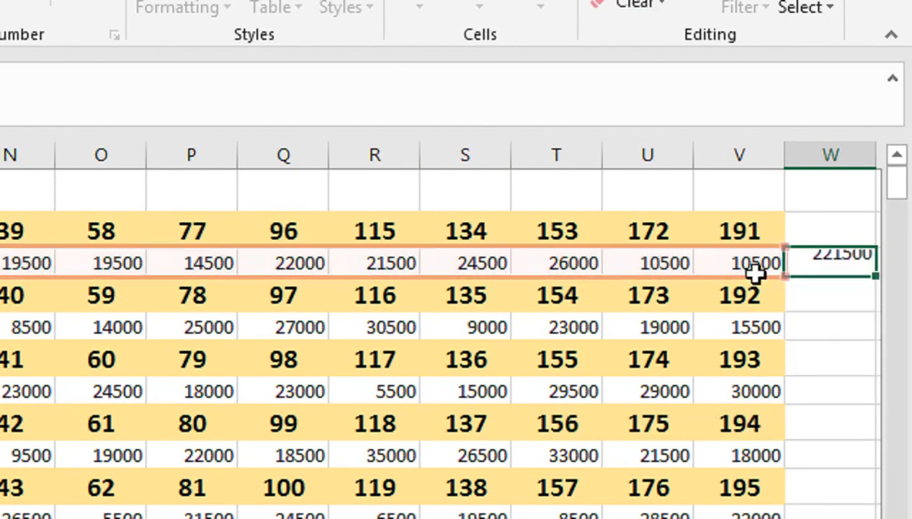
# - Fill the W3 sum formula down column W, and remove the column W formulas again
pyautogui.click(860, 265)
pyautogui.doubleClick(875, 280)
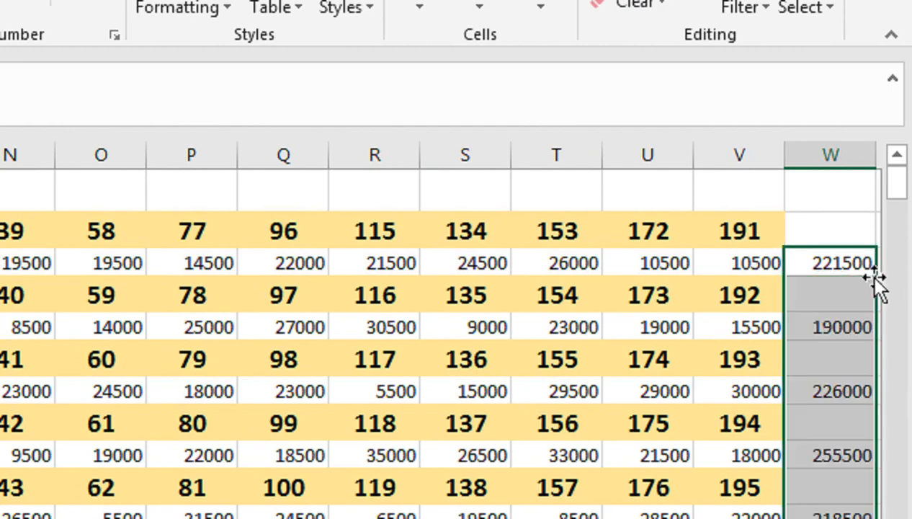
pyautogui.scroll(-5, 845, 474)
pyautogui.moveTo(837, 479); pyautogui.dragTo(819, 333)
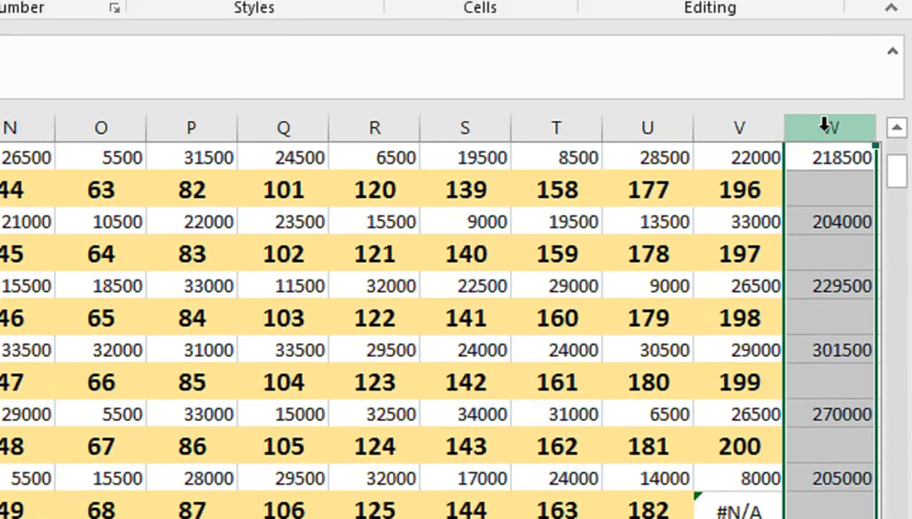
pyautogui.rightClick(824, 128)
pyautogui.click(749, 397)
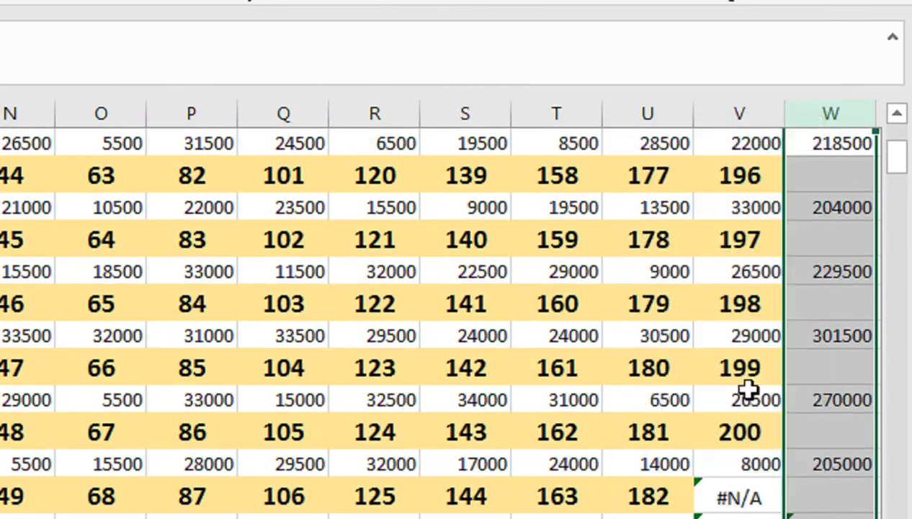
# - Use Go To Special on the serial number and sales block in L:V to select formulas returning Numbers only, excluding Text, Logicals and Errors
pyautogui.moveTo(599, 338); pyautogui.dragTo(524, 129)
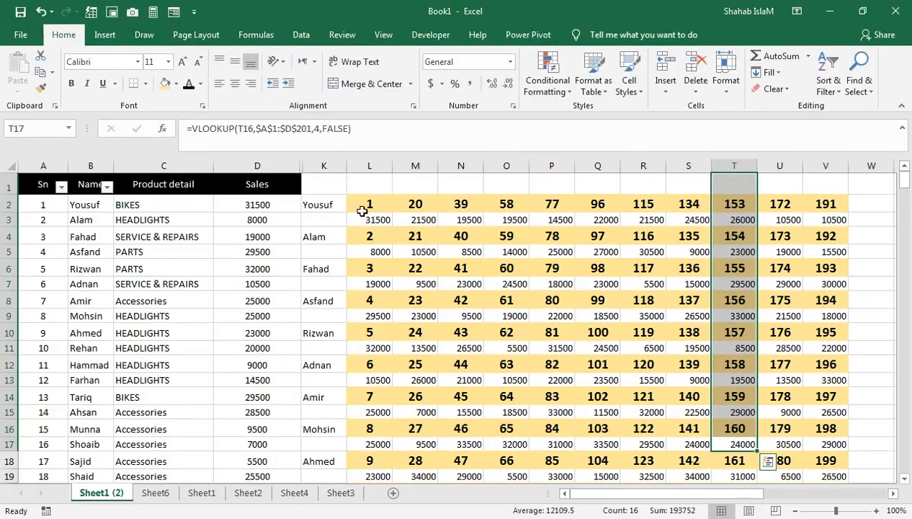
pyautogui.click(360, 207)
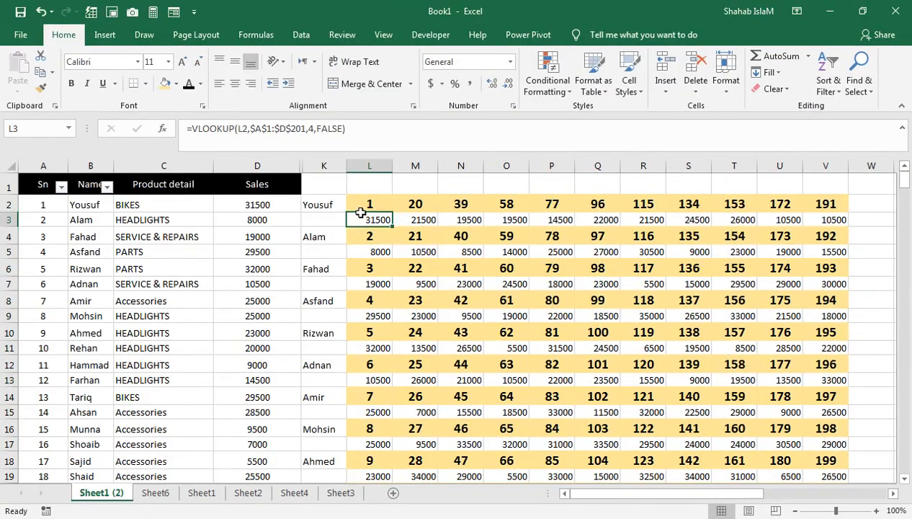
pyautogui.hotkey('ctrl', 'shift', 'Right')
pyautogui.hotkey('ctrl', 'shift', 'Down')
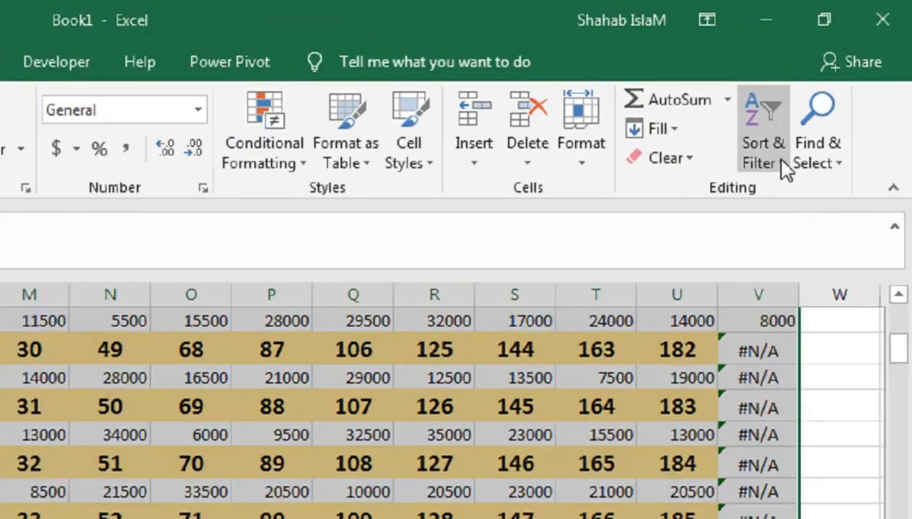
pyautogui.click(832, 86)
pyautogui.click(808, 192)
pyautogui.click(808, 192)
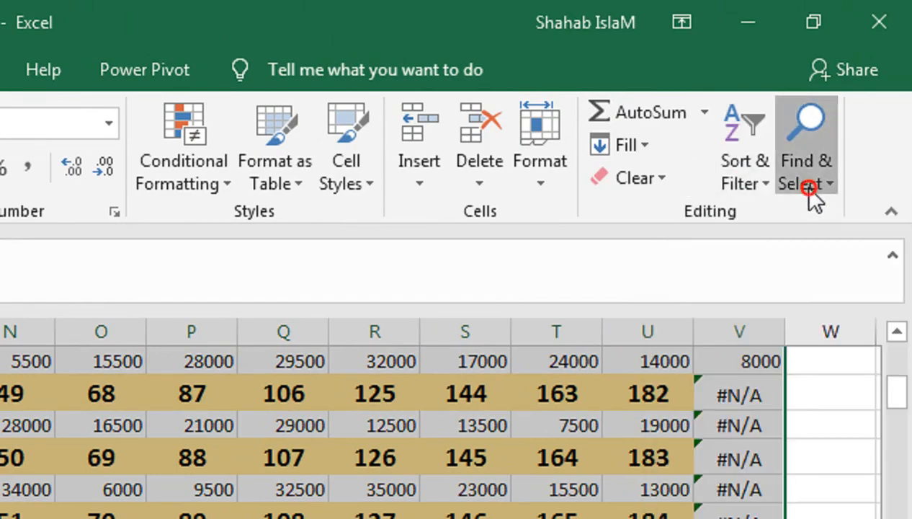
pyautogui.click(808, 192)
pyautogui.click(751, 316)
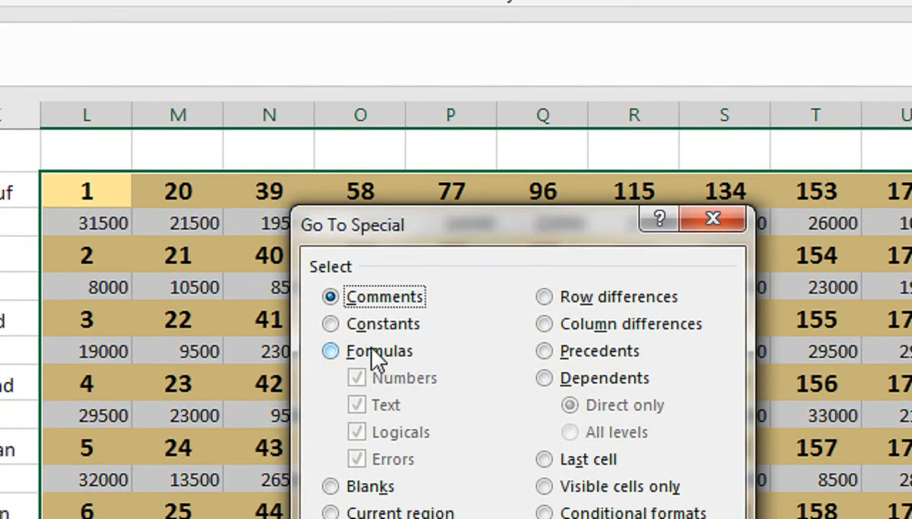
pyautogui.click(369, 350)
pyautogui.click(358, 404)
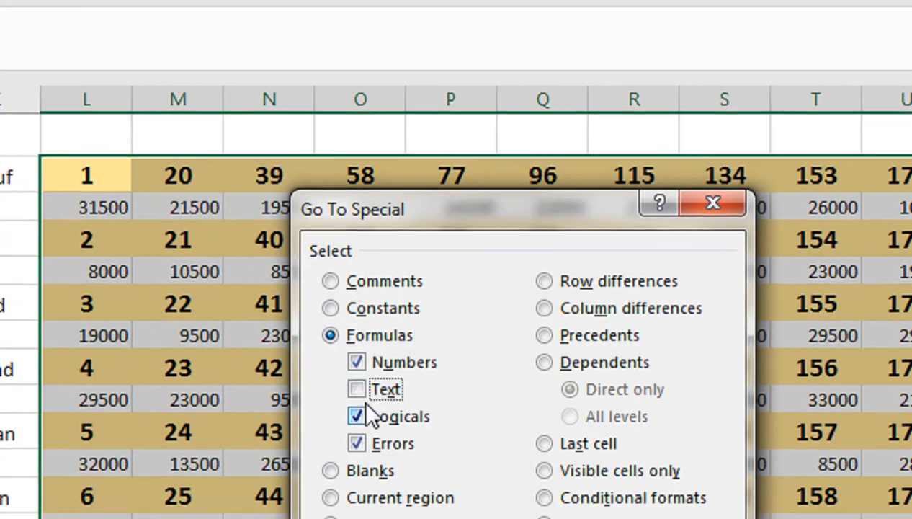
pyautogui.click(358, 431)
pyautogui.click(358, 459)
pyautogui.click(529, 426)
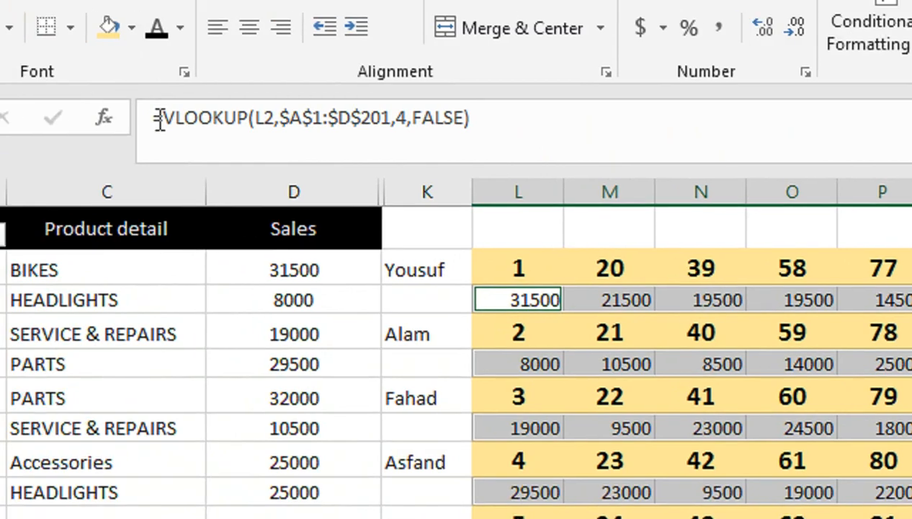
# - Change the selected sales lookups to =IFERROR(VLOOKUP(L2,$A$1:$D$201,4,FALSE),"") and fill the formula into all selected cells
pyautogui.click(159, 118)
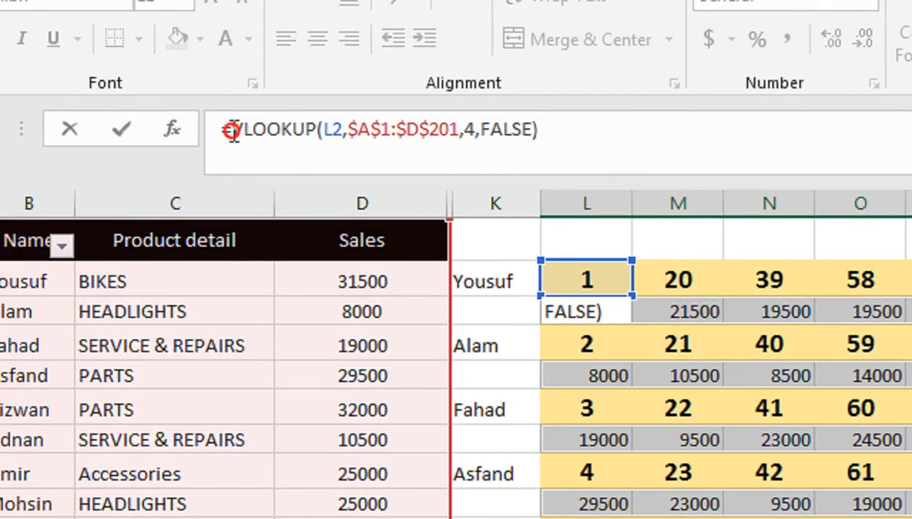
pyautogui.write('IFERROR(')
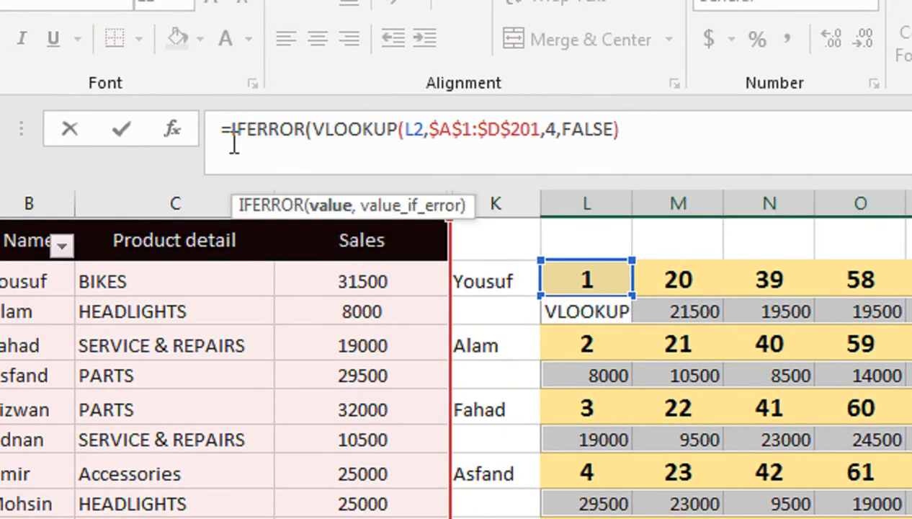
pyautogui.write(',')
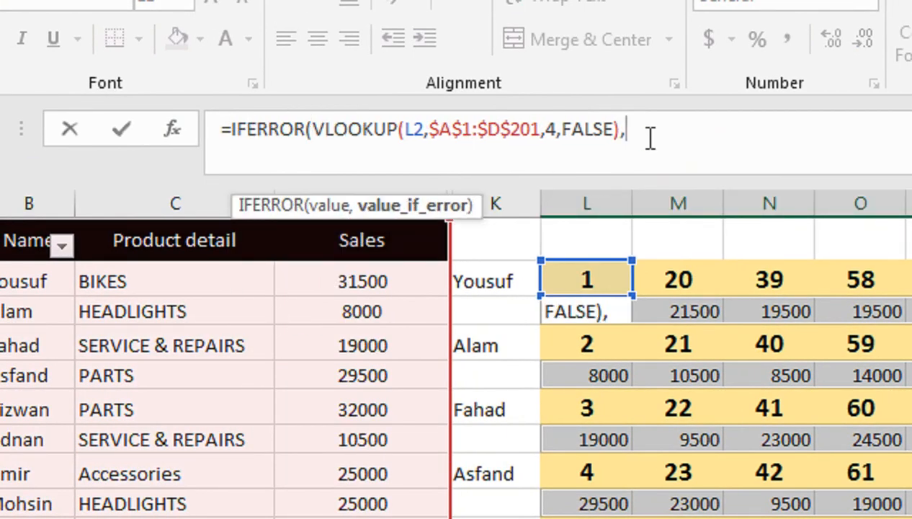
pyautogui.write('"")')
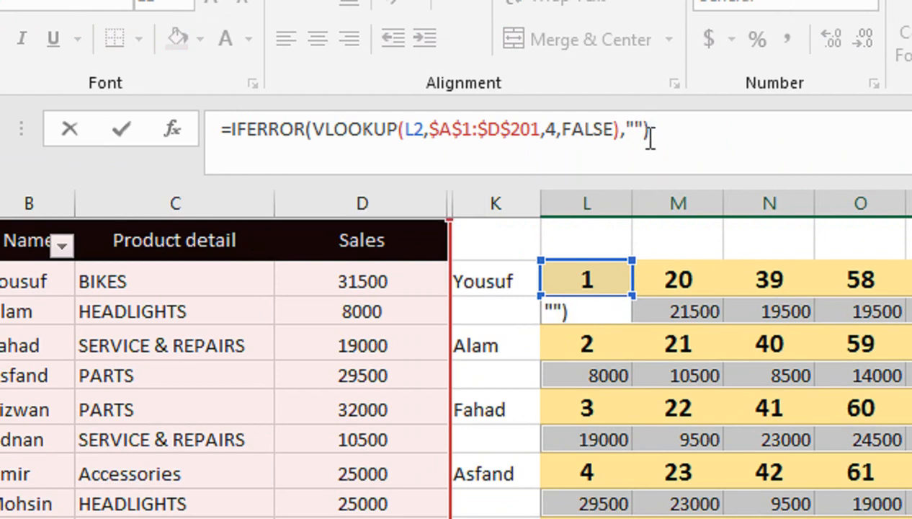
pyautogui.hotkey('ctrl', 'Return')
pyautogui.click(871, 343)
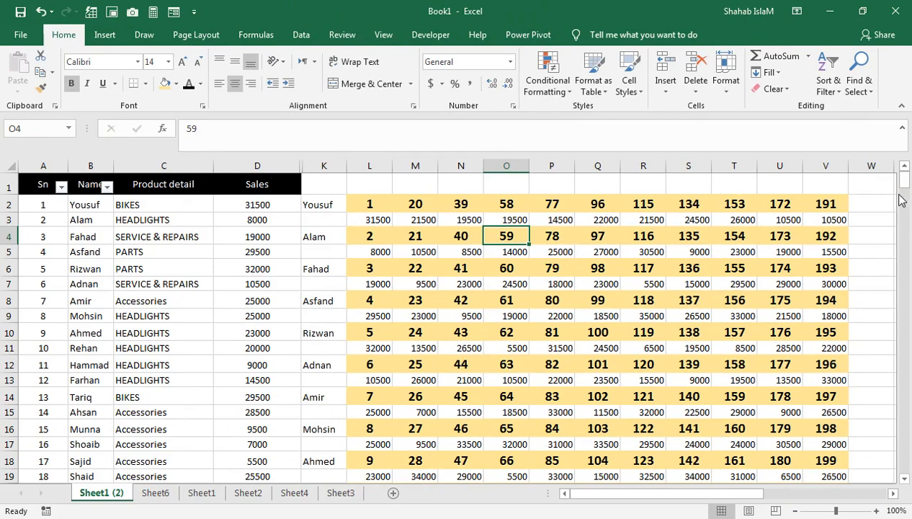
# - Undo the last change and reselect the block's formula cells with Go To Special, keeping Numbers and Errors but excluding Text and Logicals
pyautogui.moveTo(904, 187); pyautogui.dragTo(907, 201)
pyautogui.hotkey('ctrl', 'z')
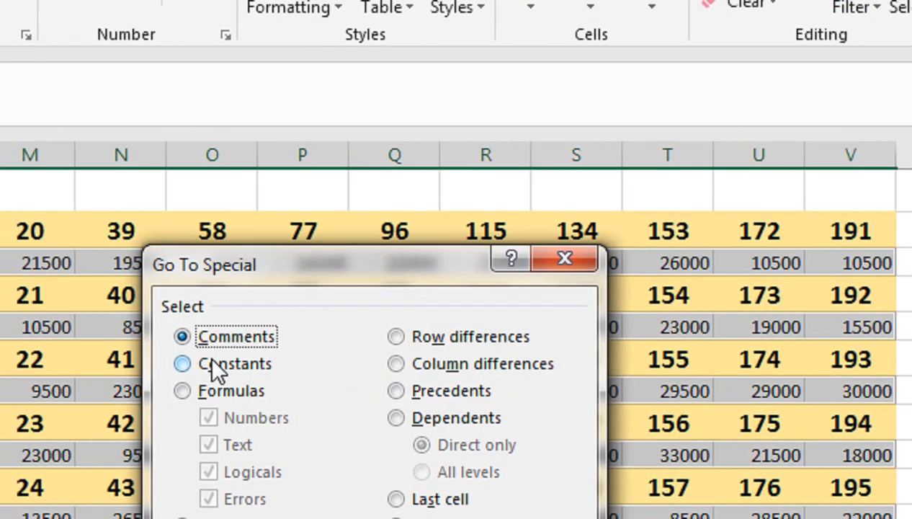
pyautogui.click(128, 394)
pyautogui.click(239, 405)
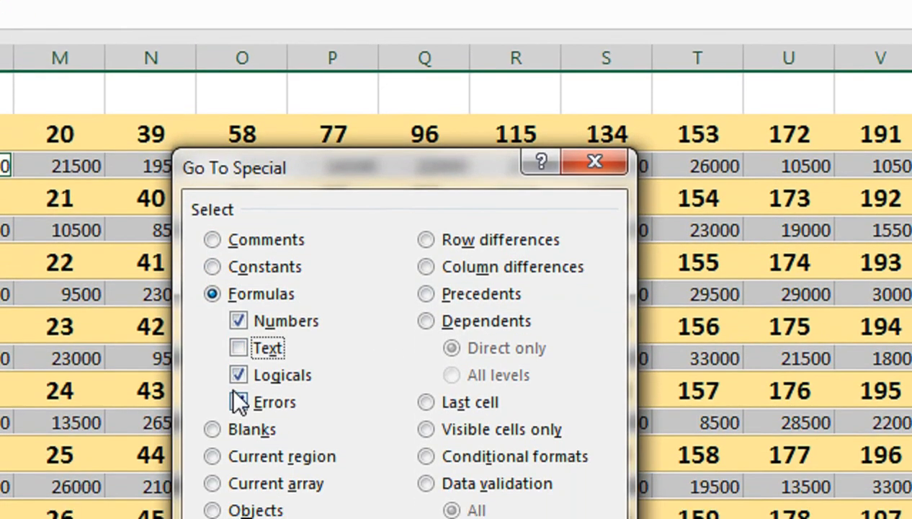
pyautogui.click(238, 432)
pyautogui.click(416, 483)
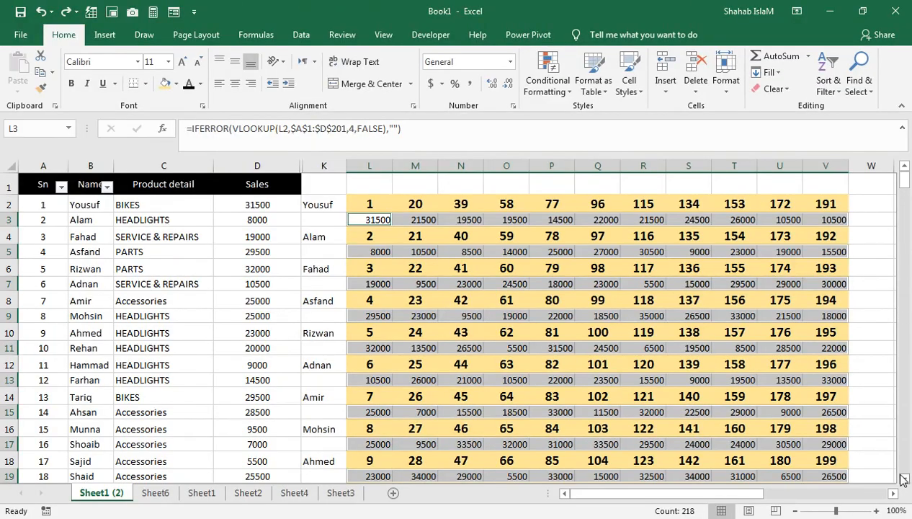
# - Apply L3's IFERROR lookup formula to all selected formula cells, including the #N/A cells in column V
pyautogui.scroll(-1, 906, 480)
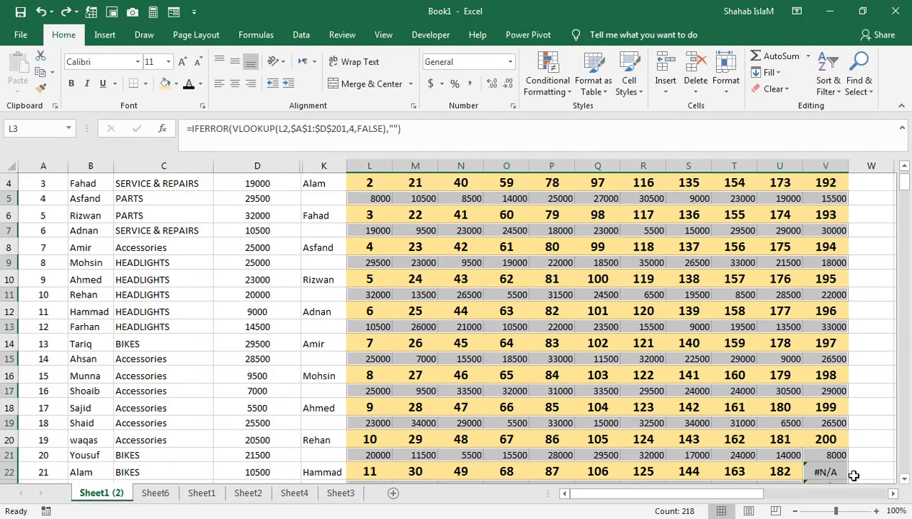
pyautogui.click(904, 167)
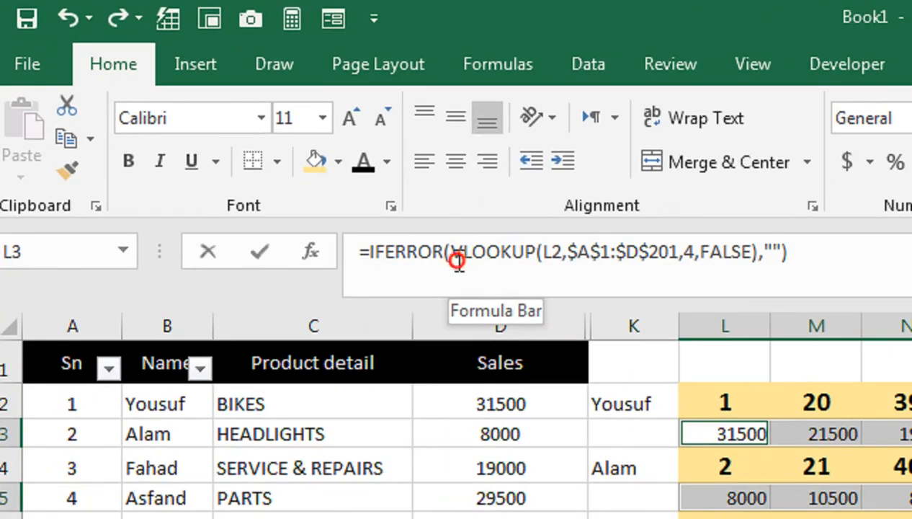
pyautogui.click(230, 128)
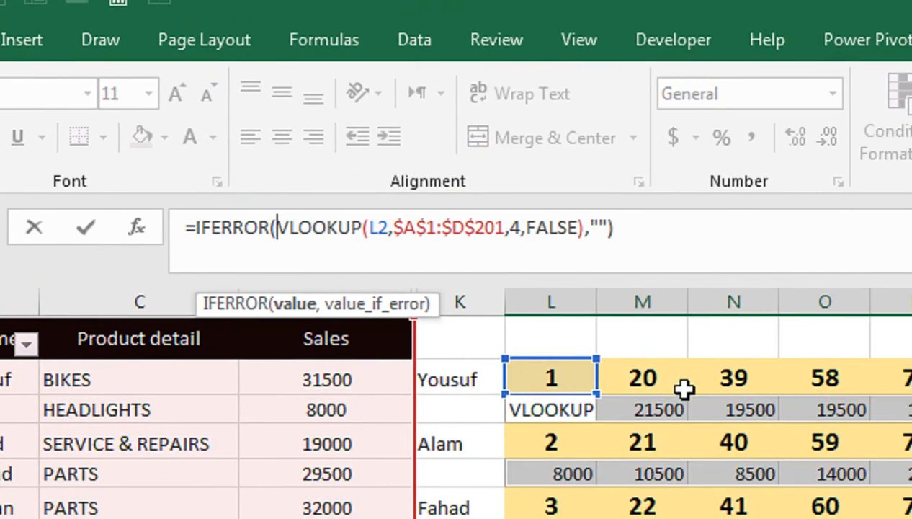
pyautogui.hotkey('ctrl', 'Return')
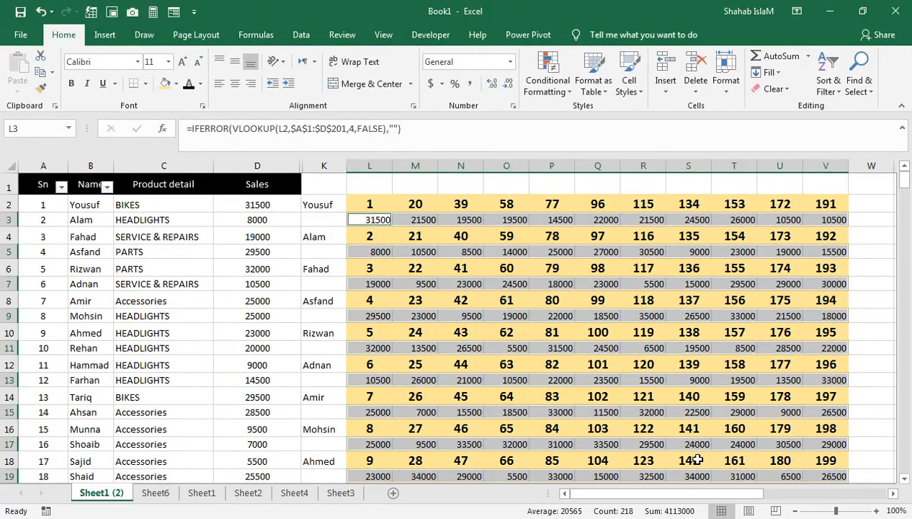
# - Start a row-total formula in W3 with IF, using ISFORMULA(L3) as the logical test
pyautogui.scroll(-3, 899, 481)
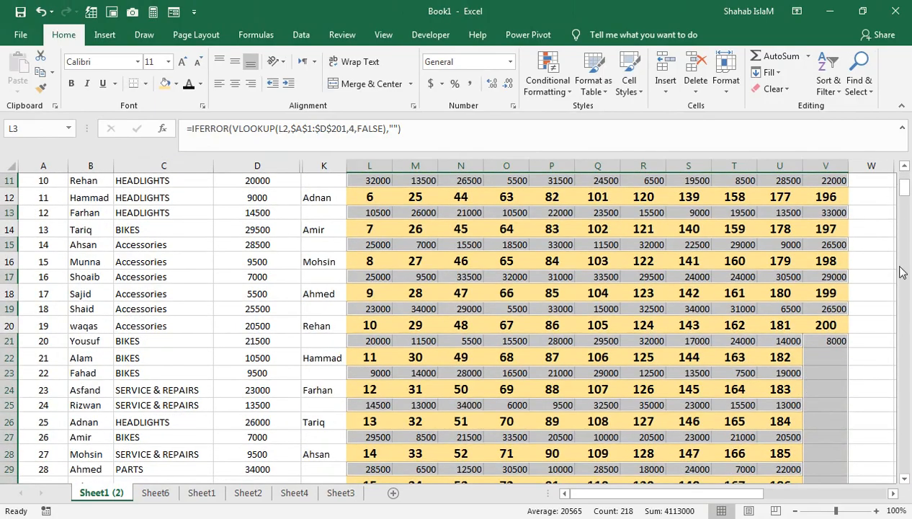
pyautogui.scroll(4, 905, 167)
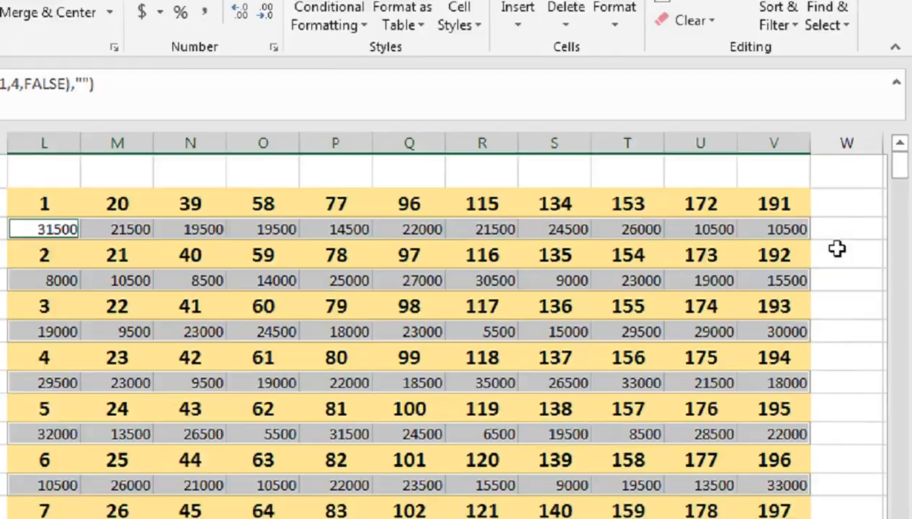
pyautogui.click(836, 231)
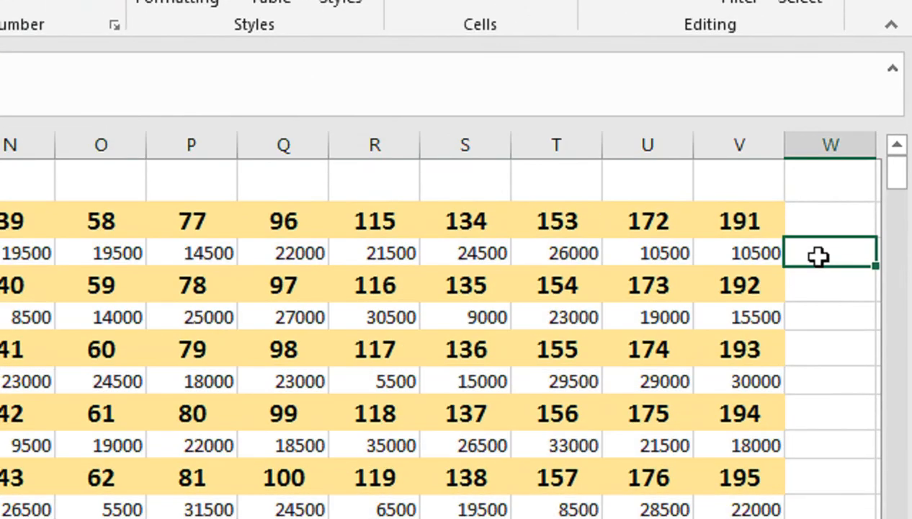
pyautogui.write('=IF(')
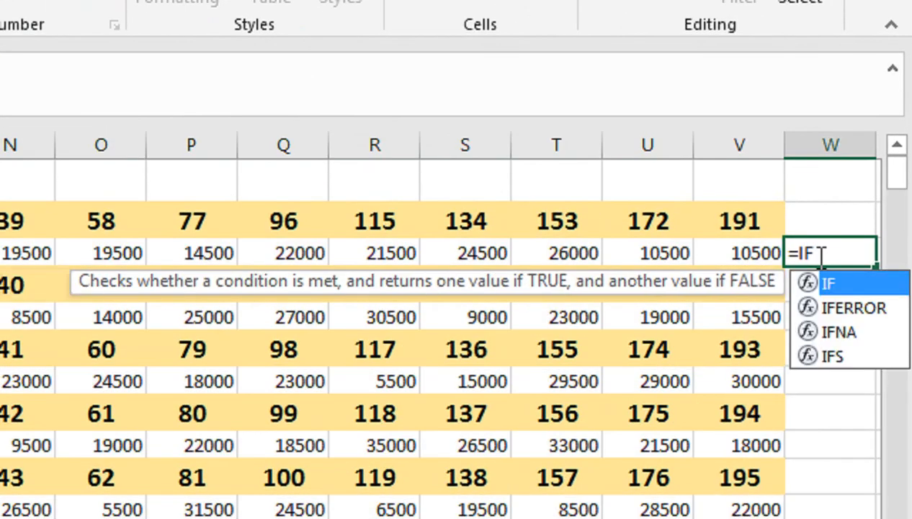
pyautogui.press('Up')
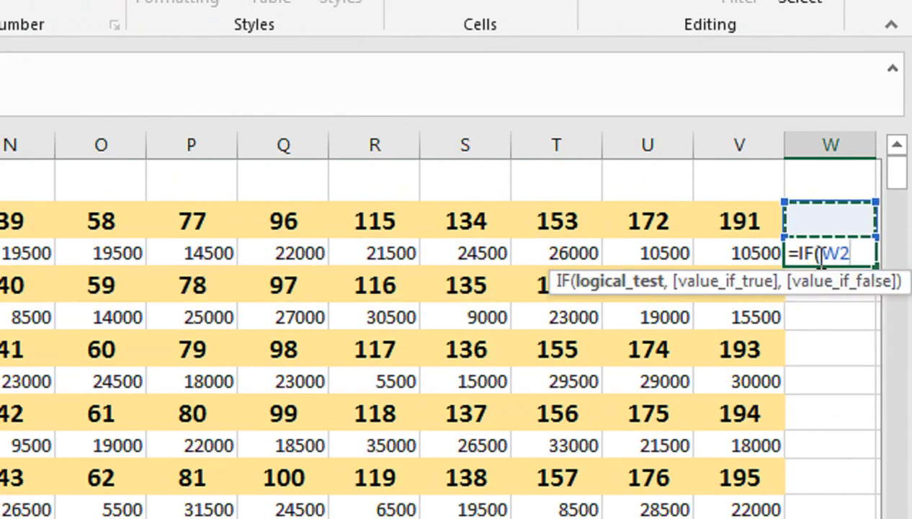
pyautogui.press('BackSpace')
pyautogui.write('ISF')
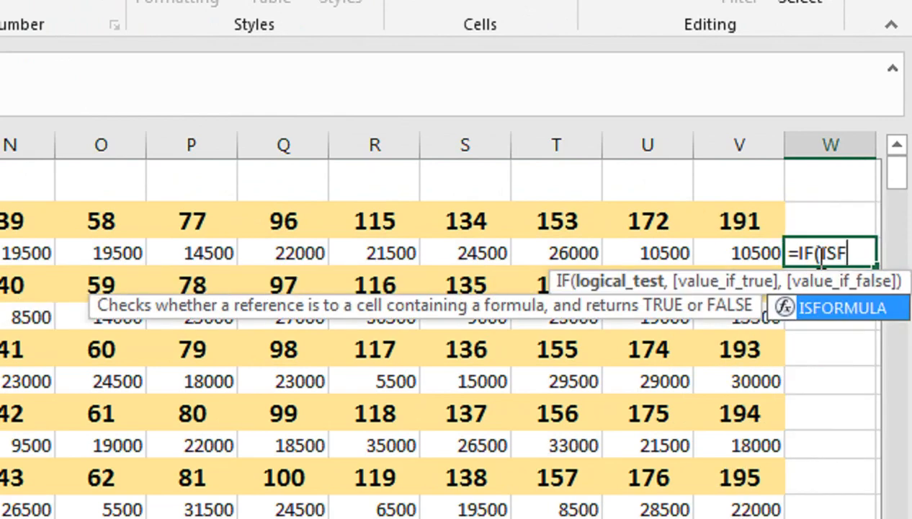
pyautogui.press('Tab')
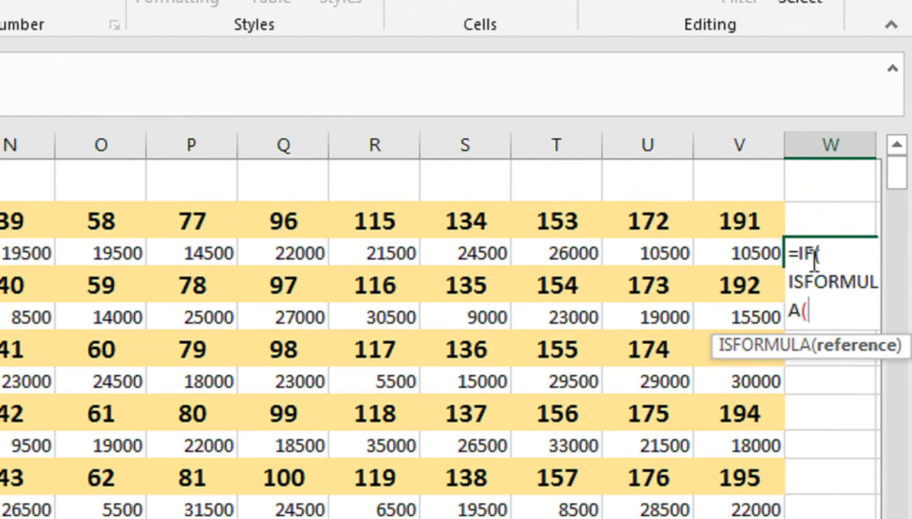
pyautogui.click(178, 255)
pyautogui.click(219, 254)
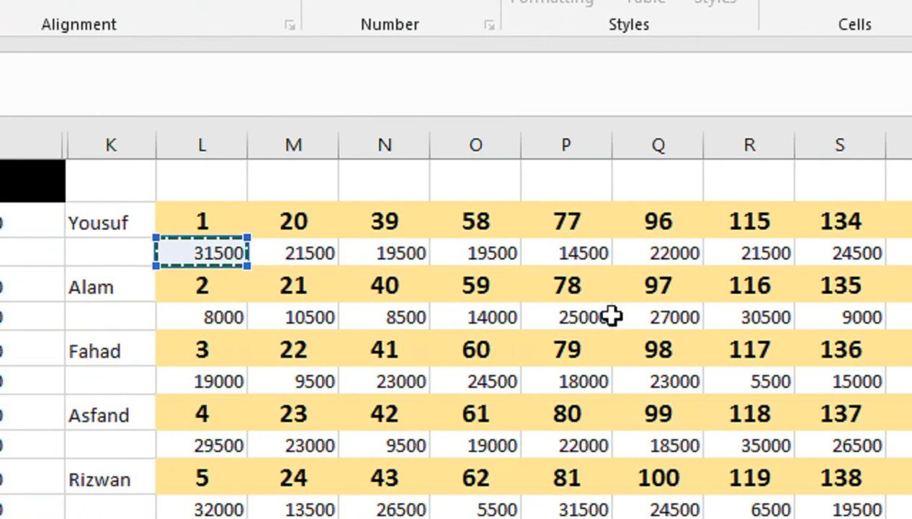
pyautogui.write(')')
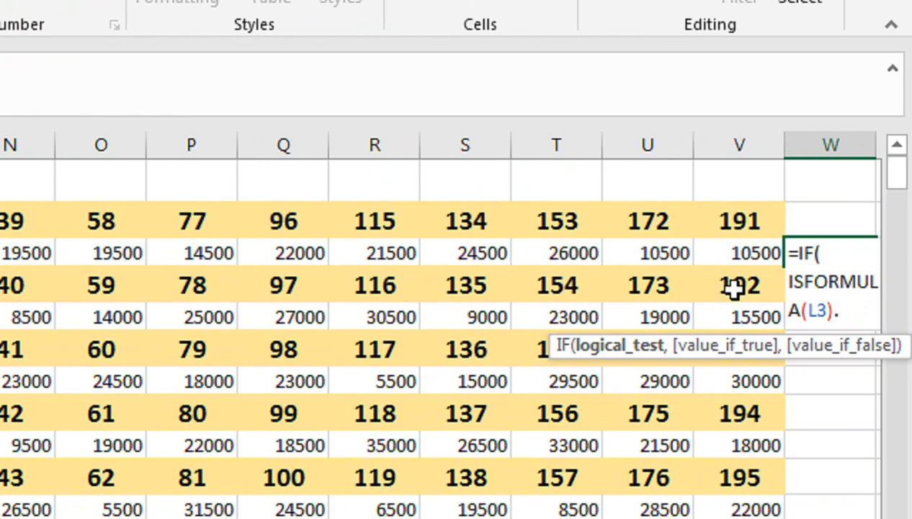
# - Complete W3's formula as =IF(ISFORMULA(L3),SUM(L3:V3),"") so that only the looked-up sales rows are totalled
pyautogui.write(',SUM')
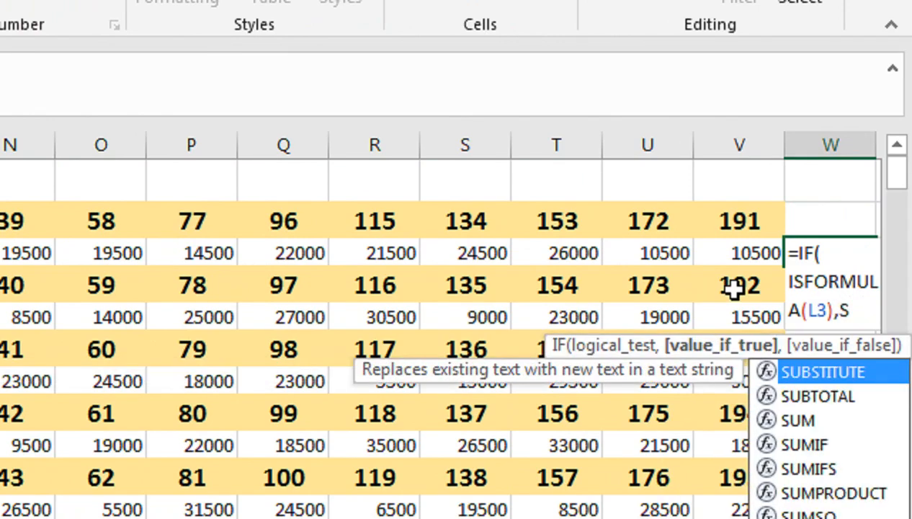
pyautogui.press('Return')
pyautogui.click(29, 424)
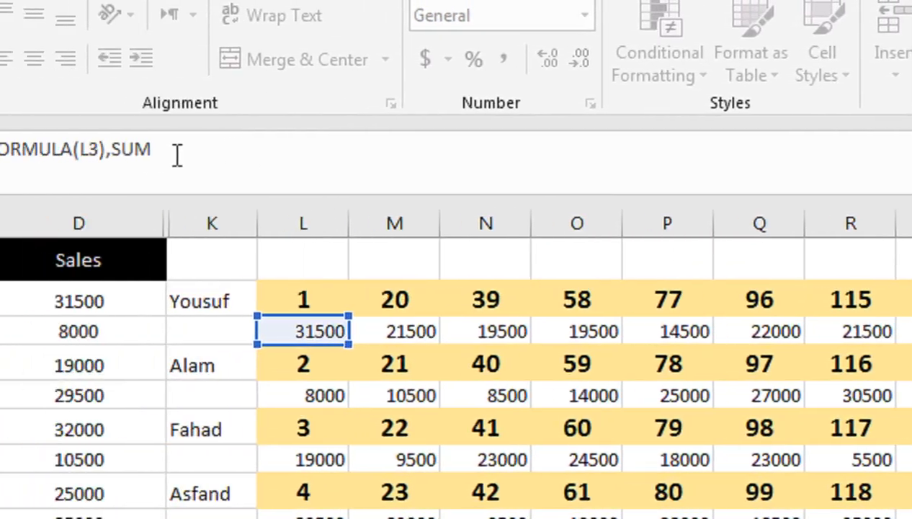
pyautogui.click(177, 151)
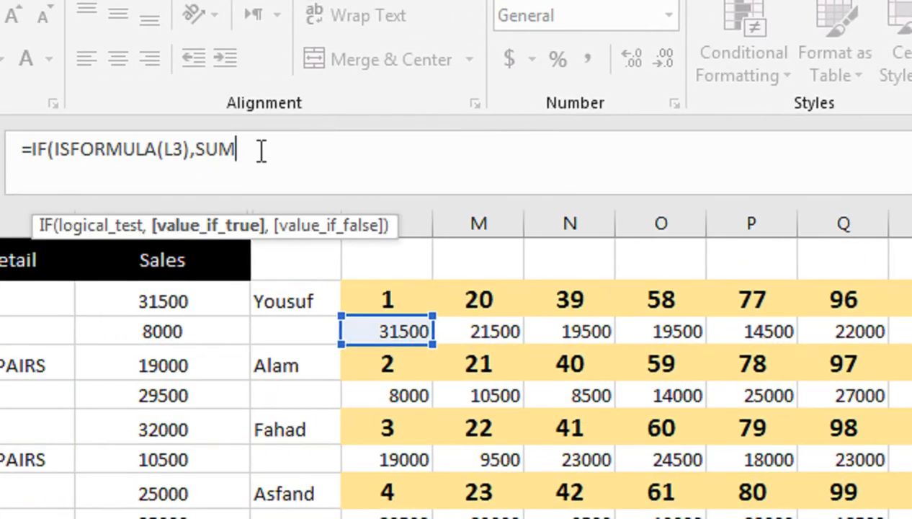
pyautogui.write('(')
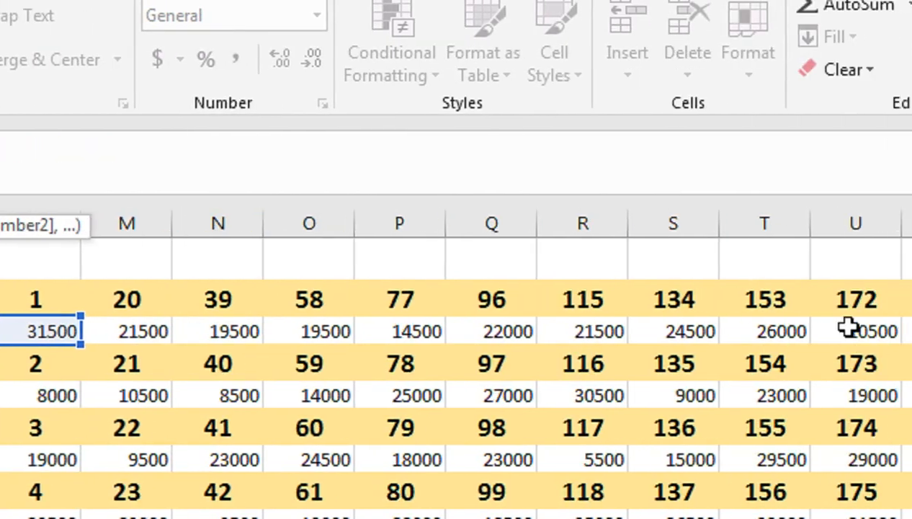
pyautogui.click(730, 327)
pyautogui.hotkey('ctrl', 'shift', 'Left')
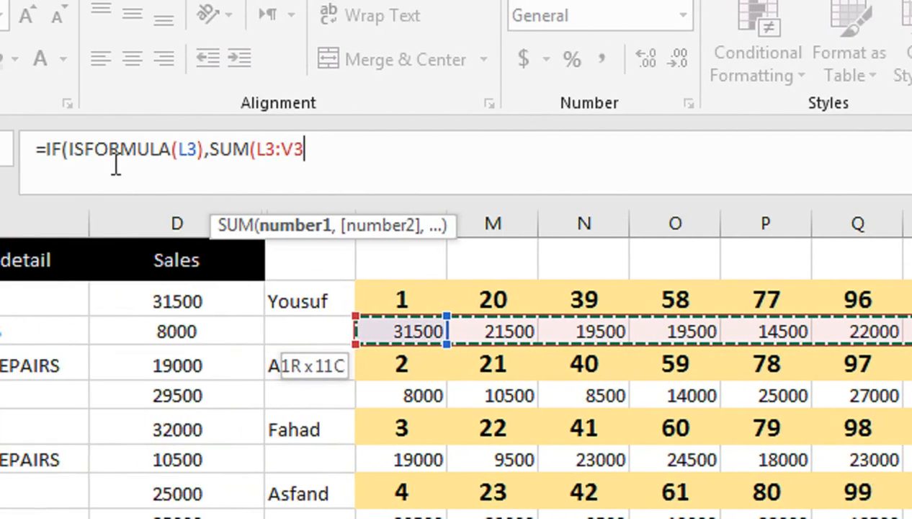
pyautogui.write('),')
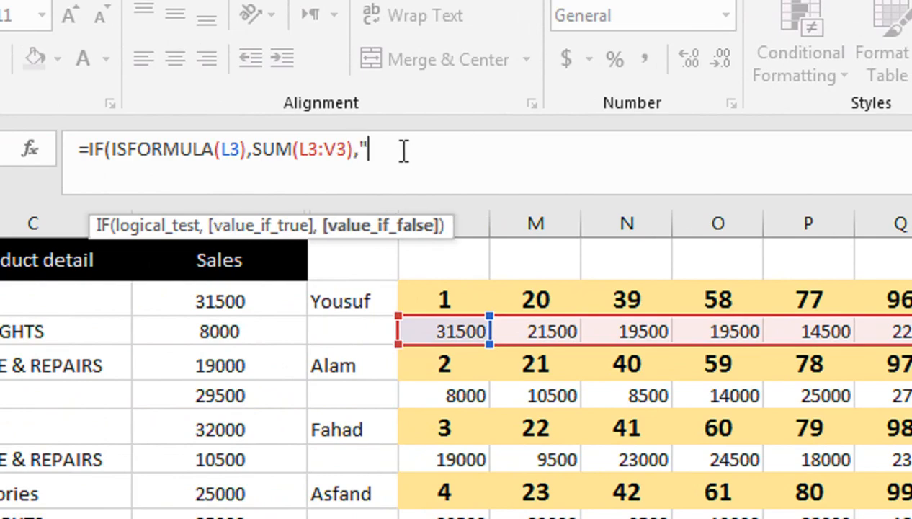
pyautogui.write('"")')
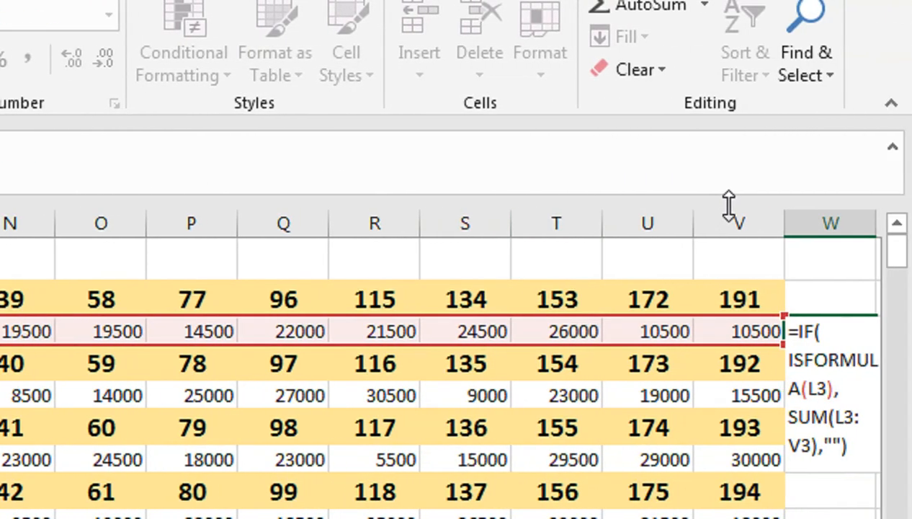
pyautogui.press('Return')
# - Fill W3's total formula down column W alongside the whole serial number and sales block
pyautogui.click(834, 331)
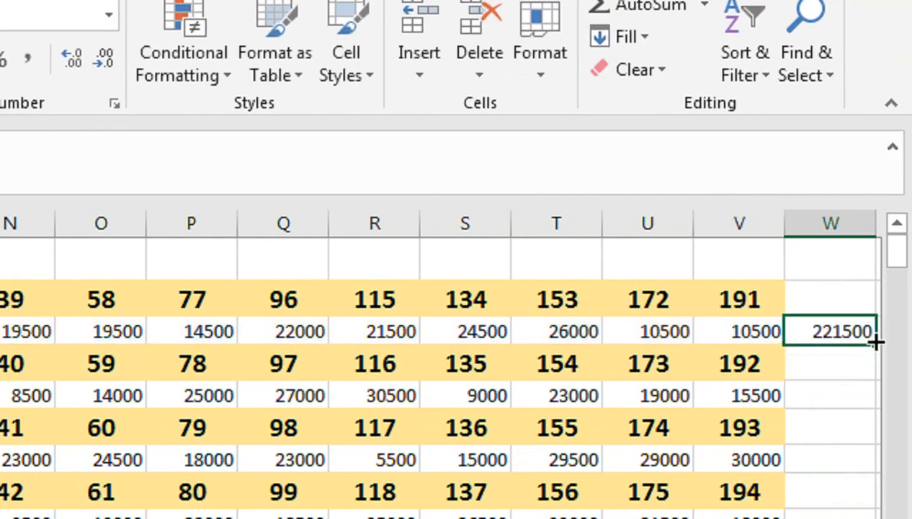
pyautogui.doubleClick(876, 342)
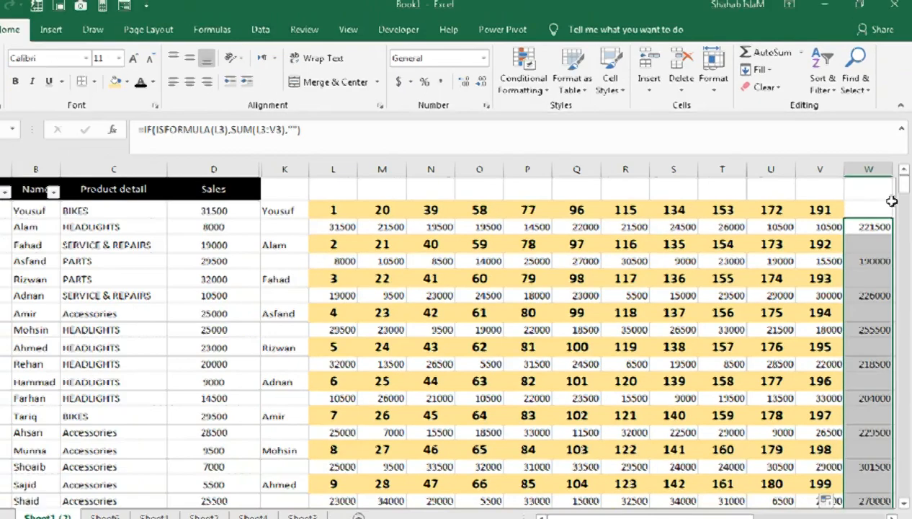
pyautogui.scroll(-7, 853, 374)
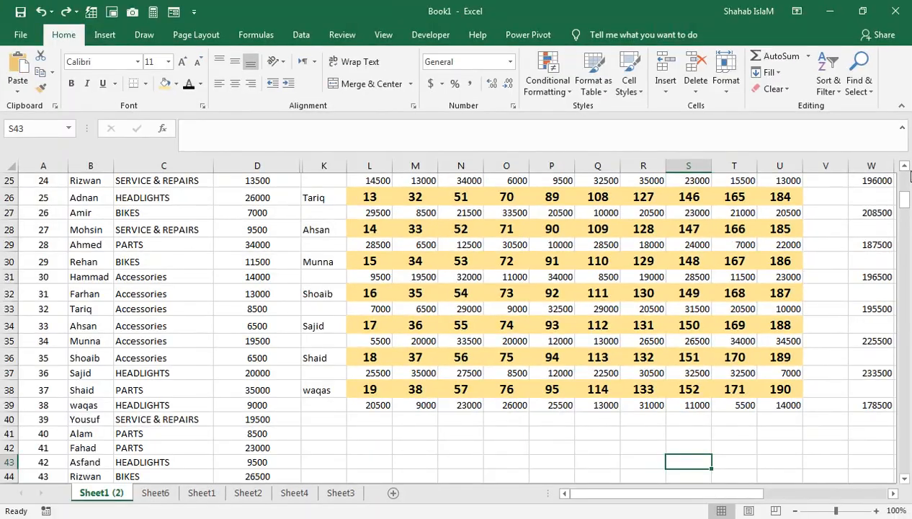
# - Filter the source table's Name column to only the person named in K2
pyautogui.click(904, 168)
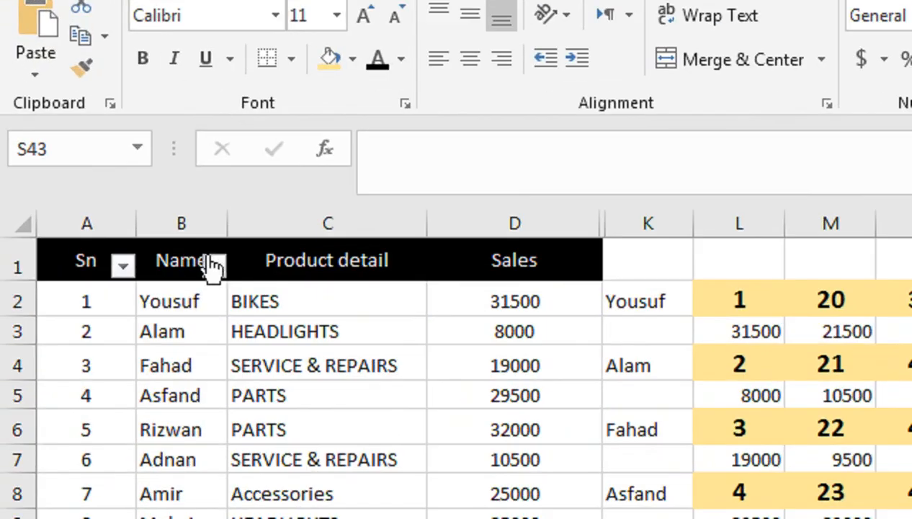
pyautogui.click(214, 264)
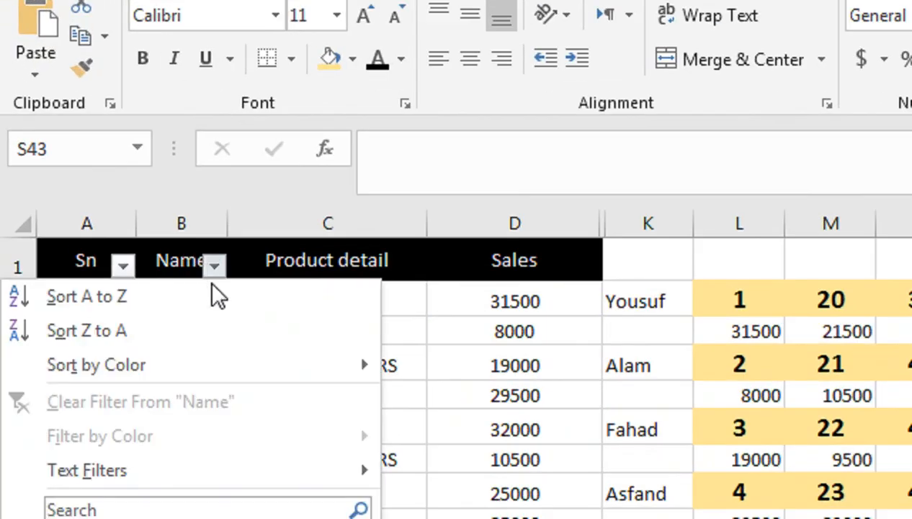
pyautogui.click(164, 406)
pyautogui.moveTo(350, 424); pyautogui.dragTo(366, 478)
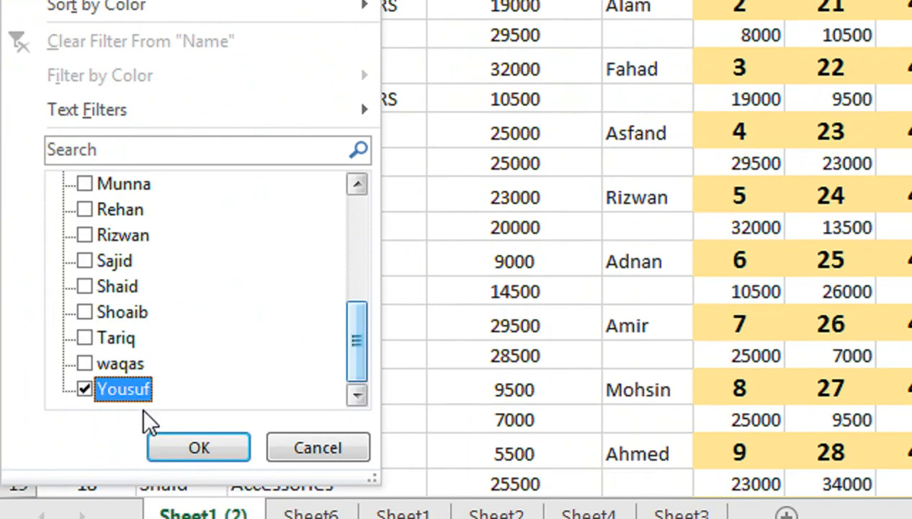
pyautogui.click(199, 448)
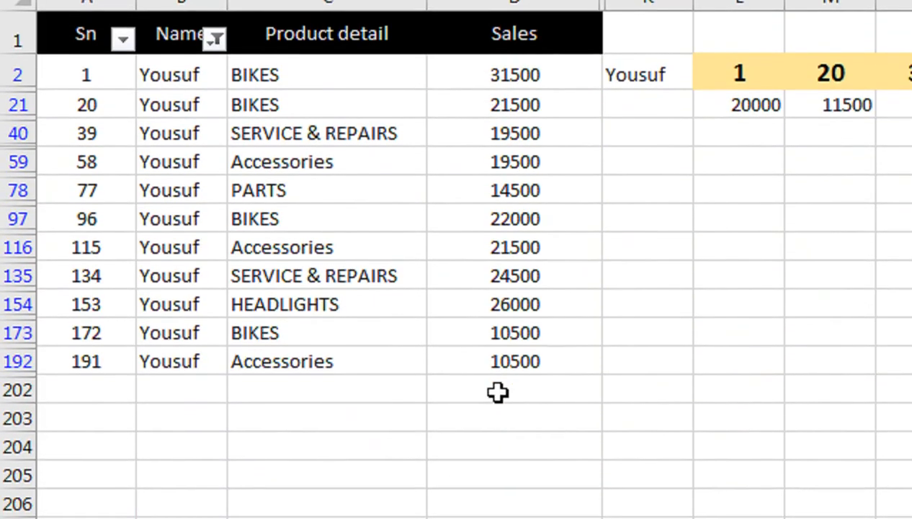
# - Check the filtered person's sales with a temporary AutoSum in D202, and delete it again
pyautogui.click(498, 391)
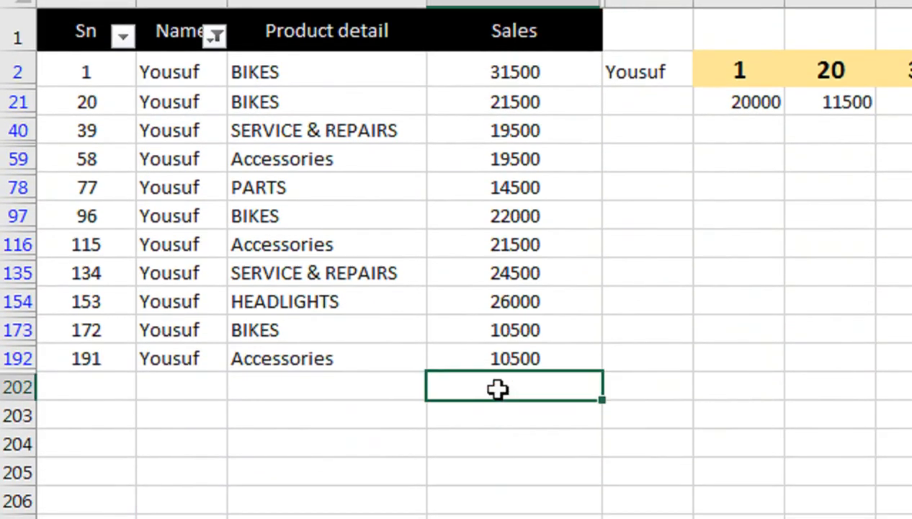
pyautogui.hotkey('alt', '=')
pyautogui.press('Return')
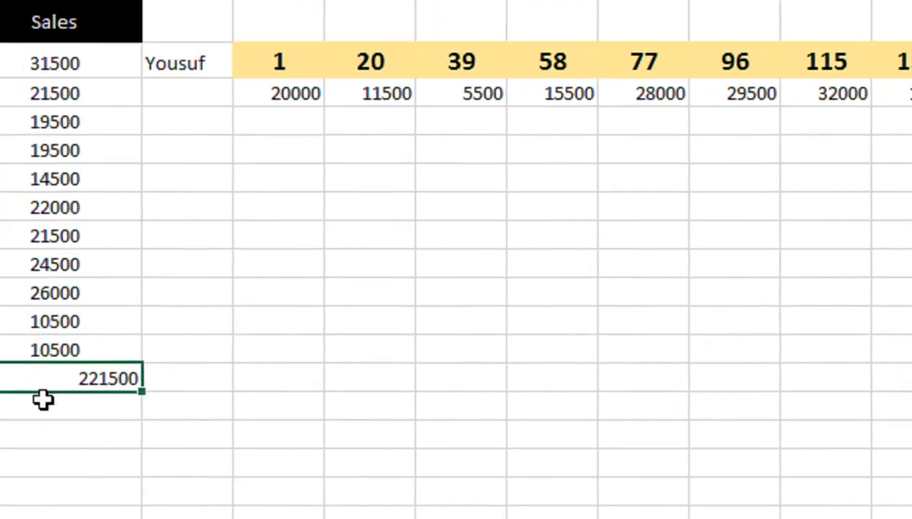
pyautogui.press('Delete')
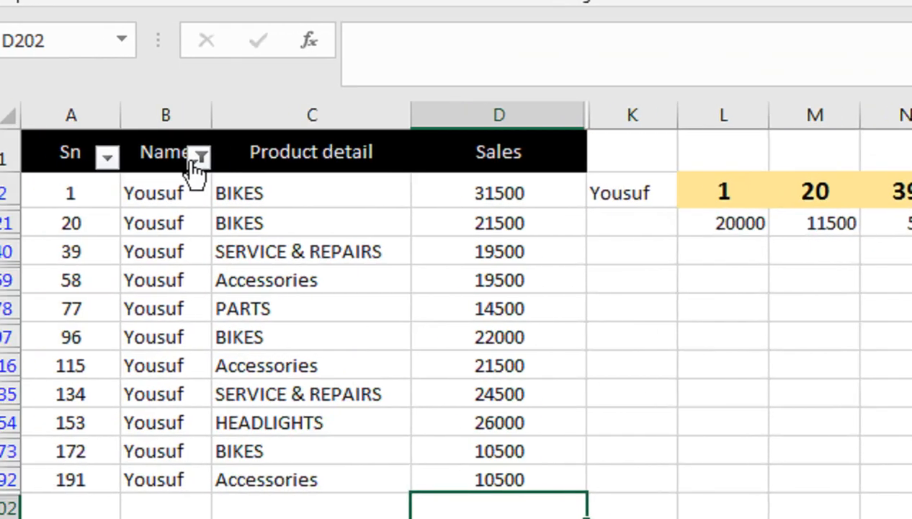
# - Reset the Name column filter to include all names
pyautogui.click(196, 160)
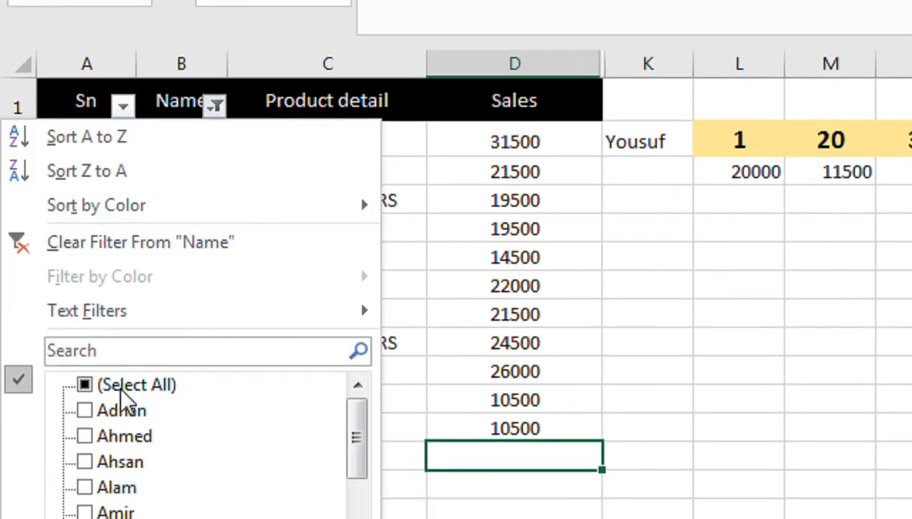
pyautogui.click(90, 385)
pyautogui.click(229, 518)
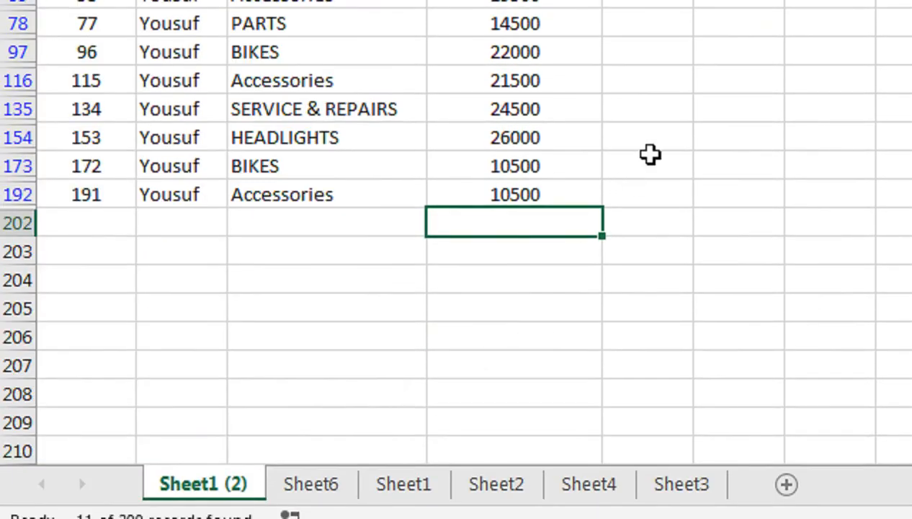